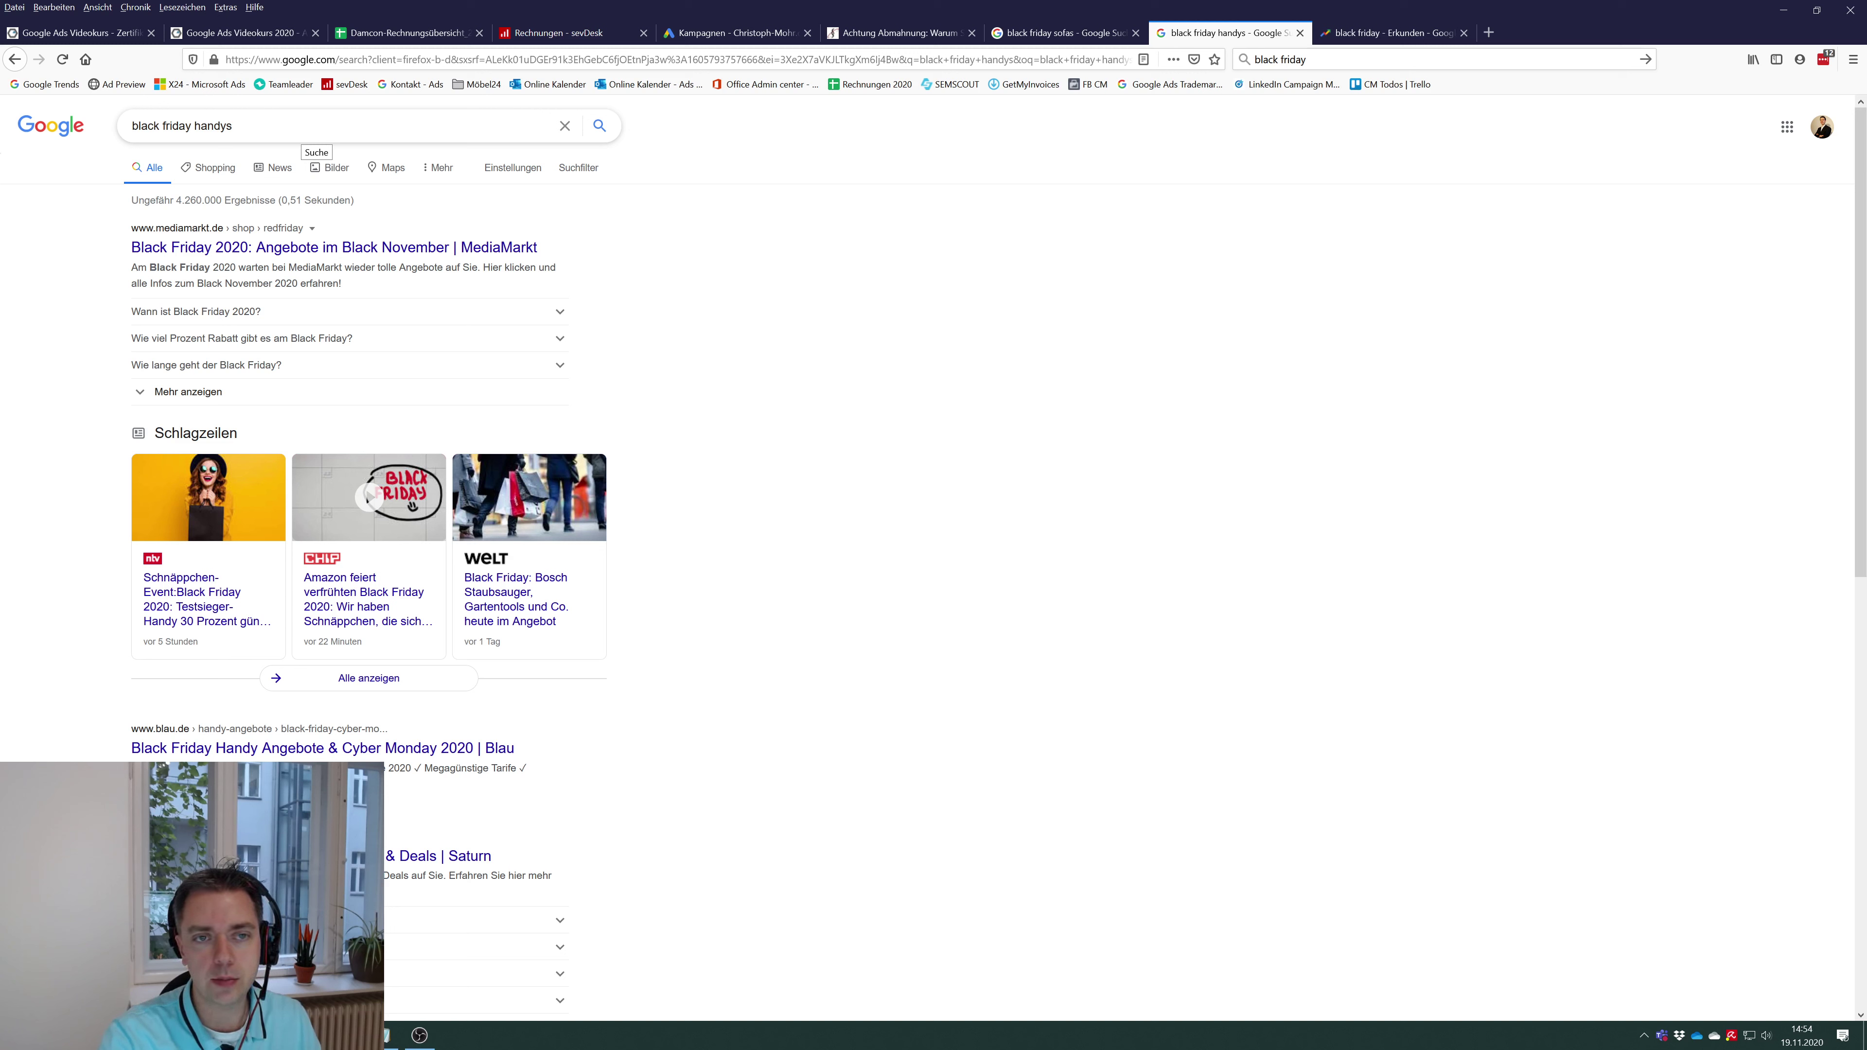
- Search Google for "günstige handys mit vertrag"
left_click(309, 132)
key("ctrl+a")
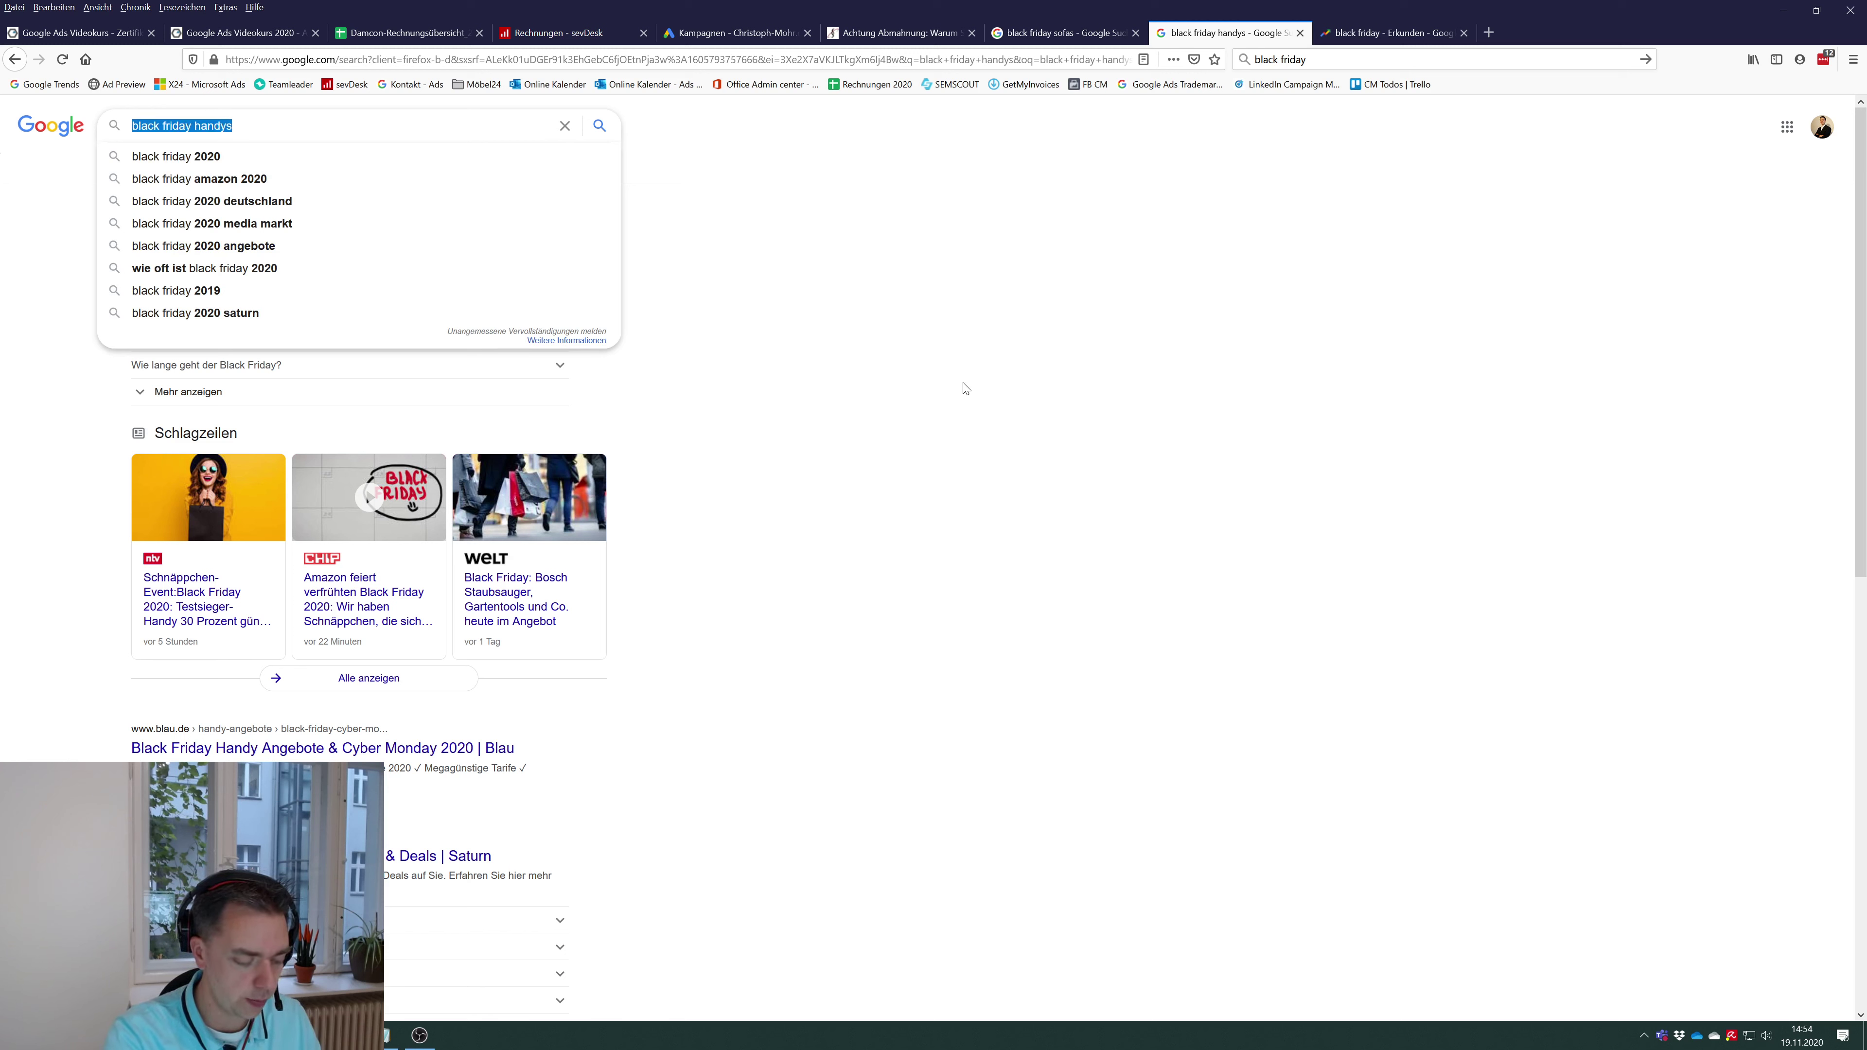
type("günstige han")
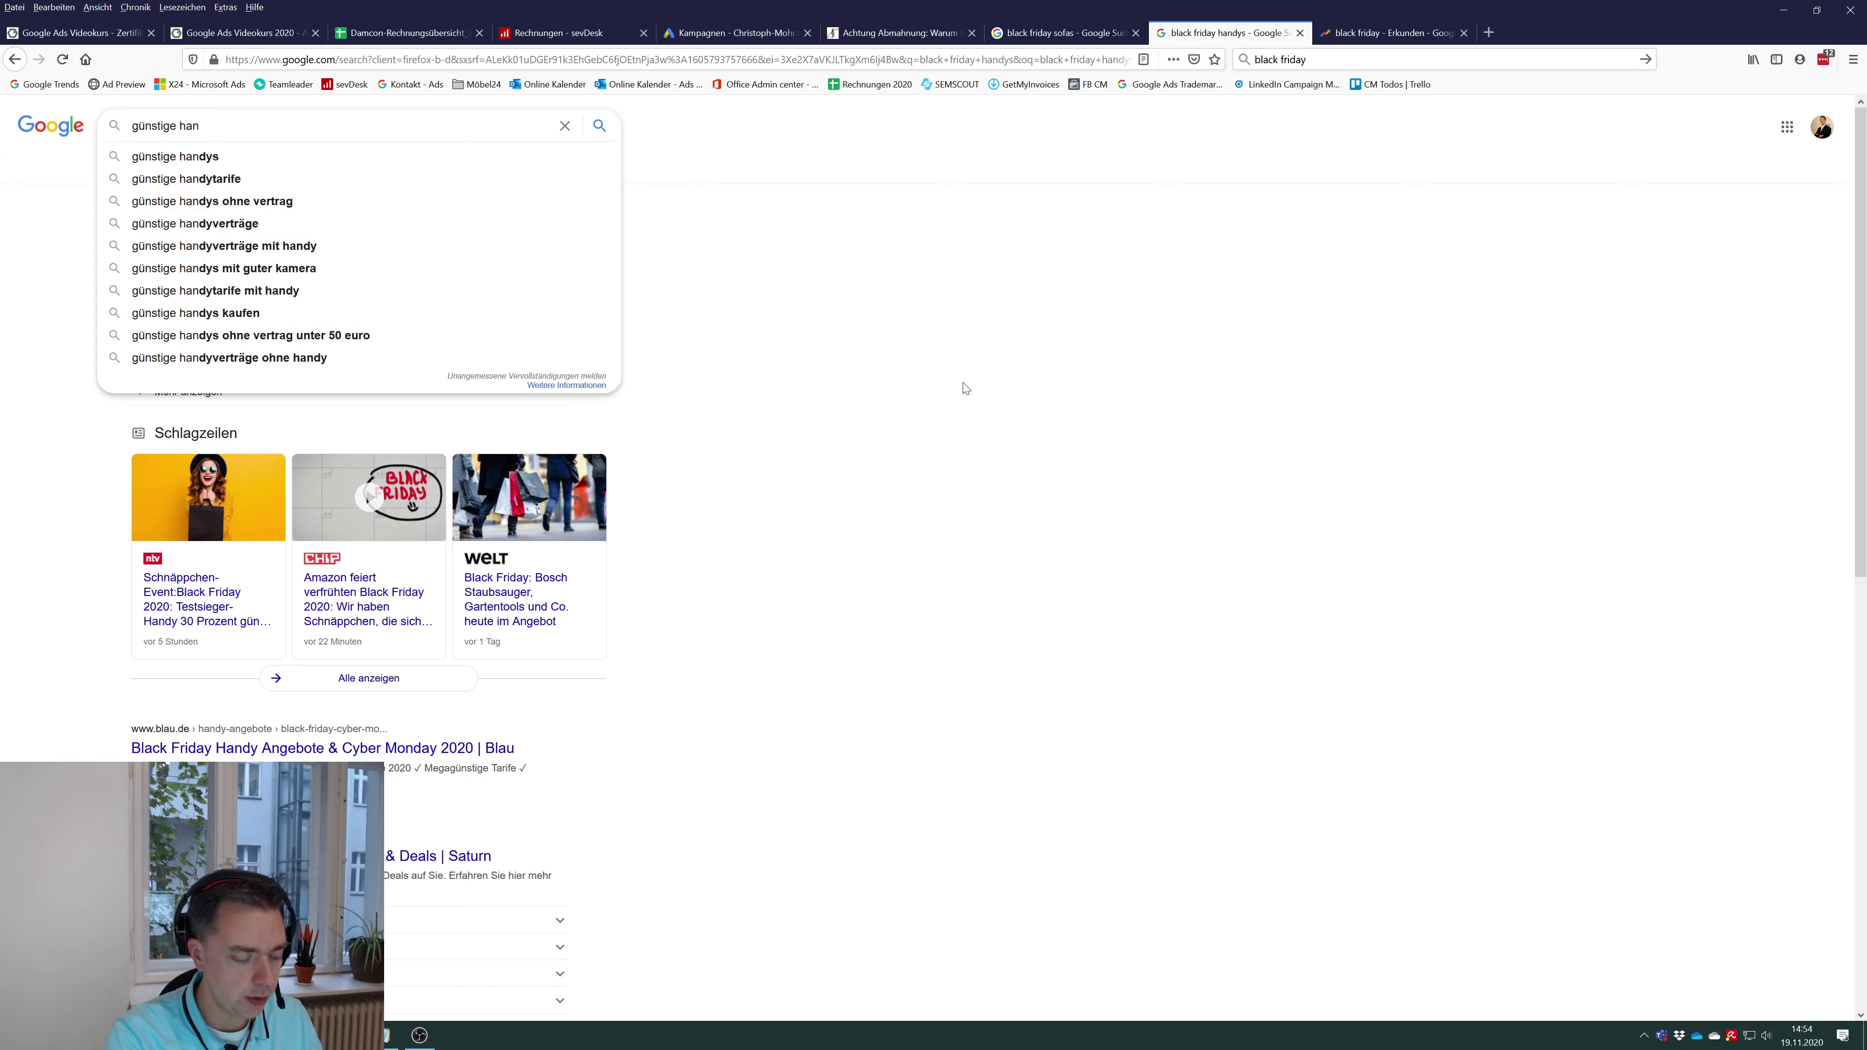
type("dys mit ve")
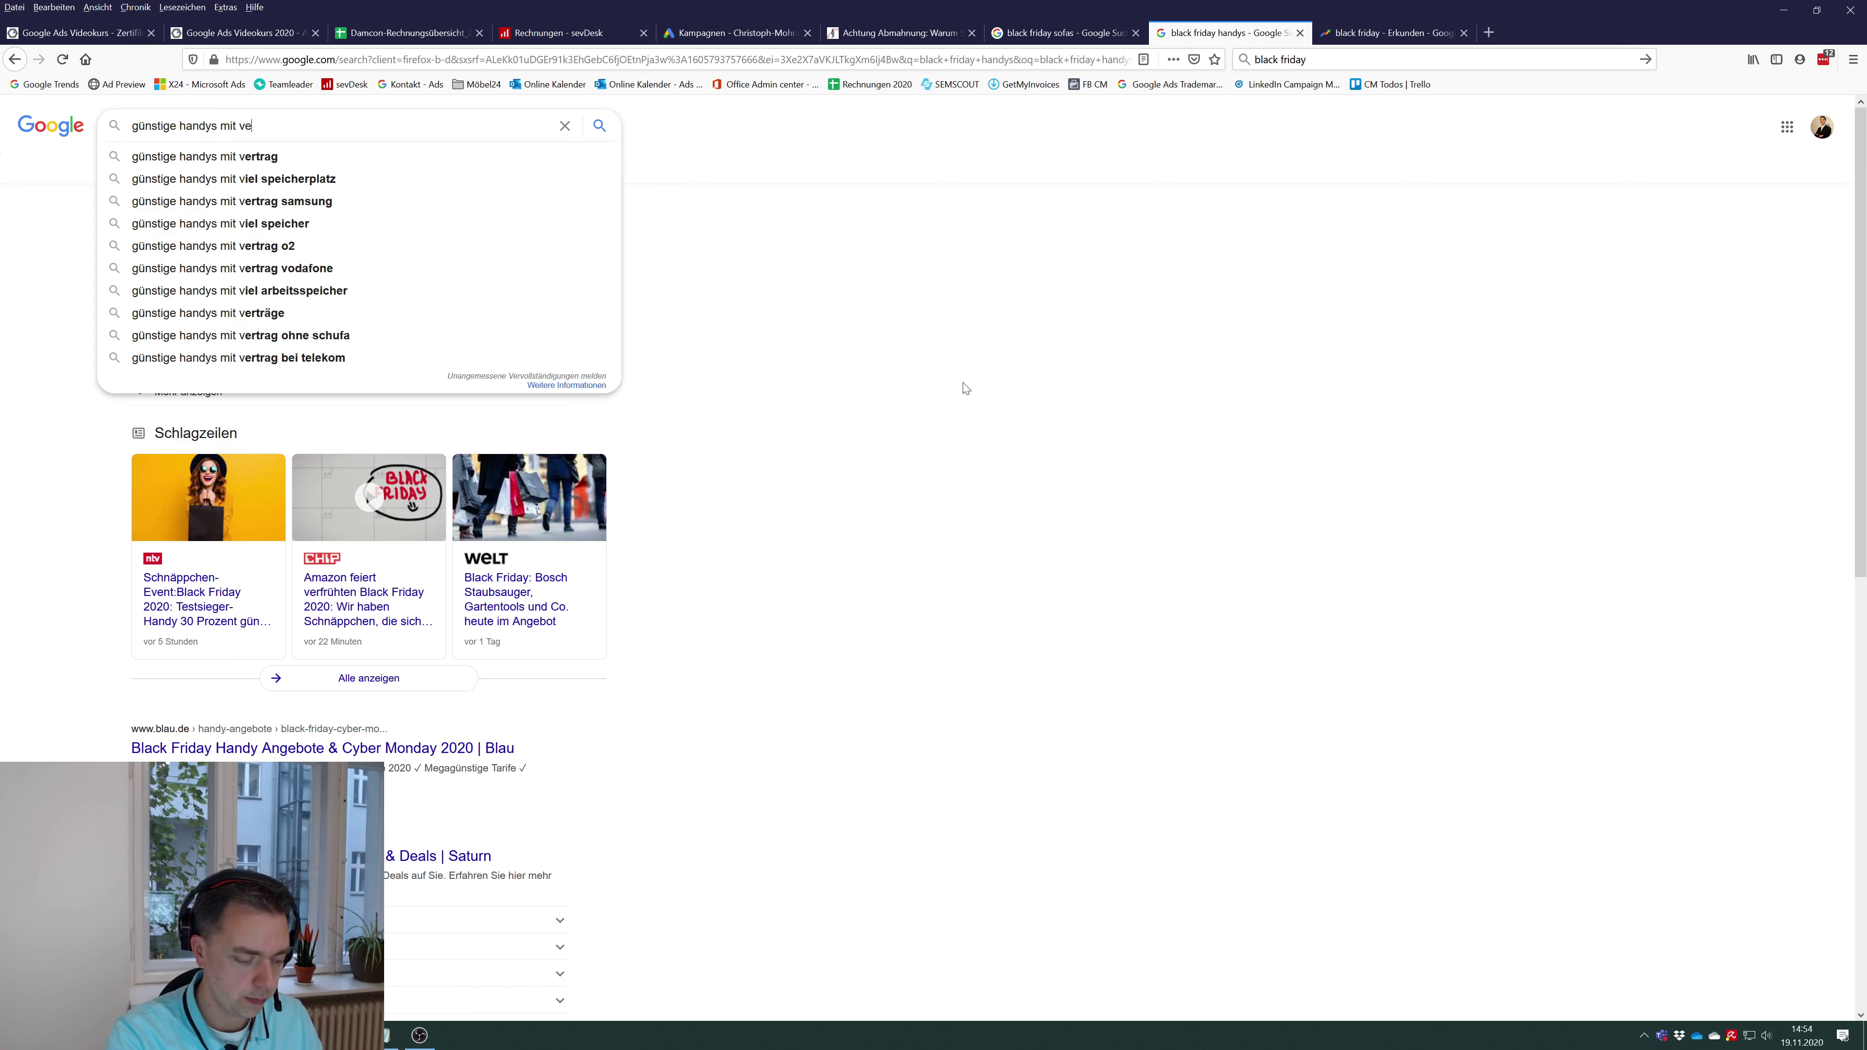
type("rtrag")
key("Return")
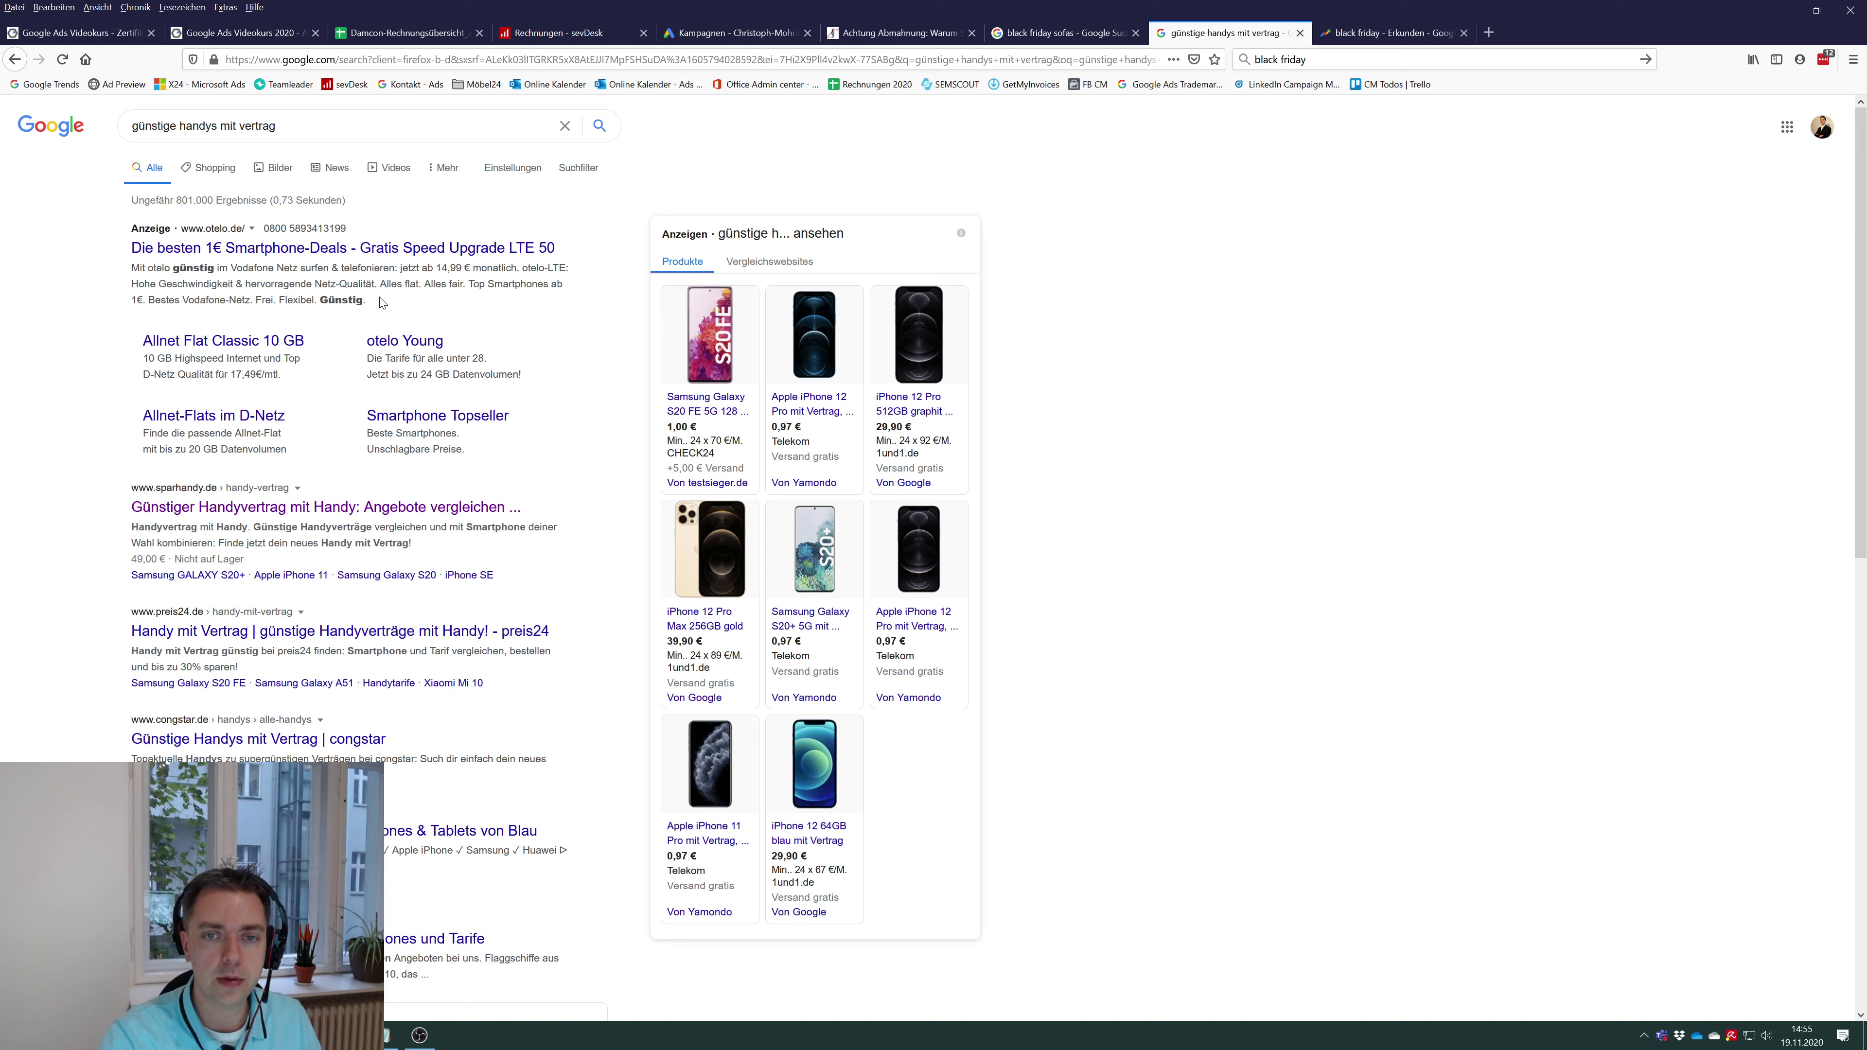
- Switch to Google Ads and open the ads of the ad group Google Sterne in the campaign "CM Artikel: Sterne in Anzeigen"
left_click(735, 32)
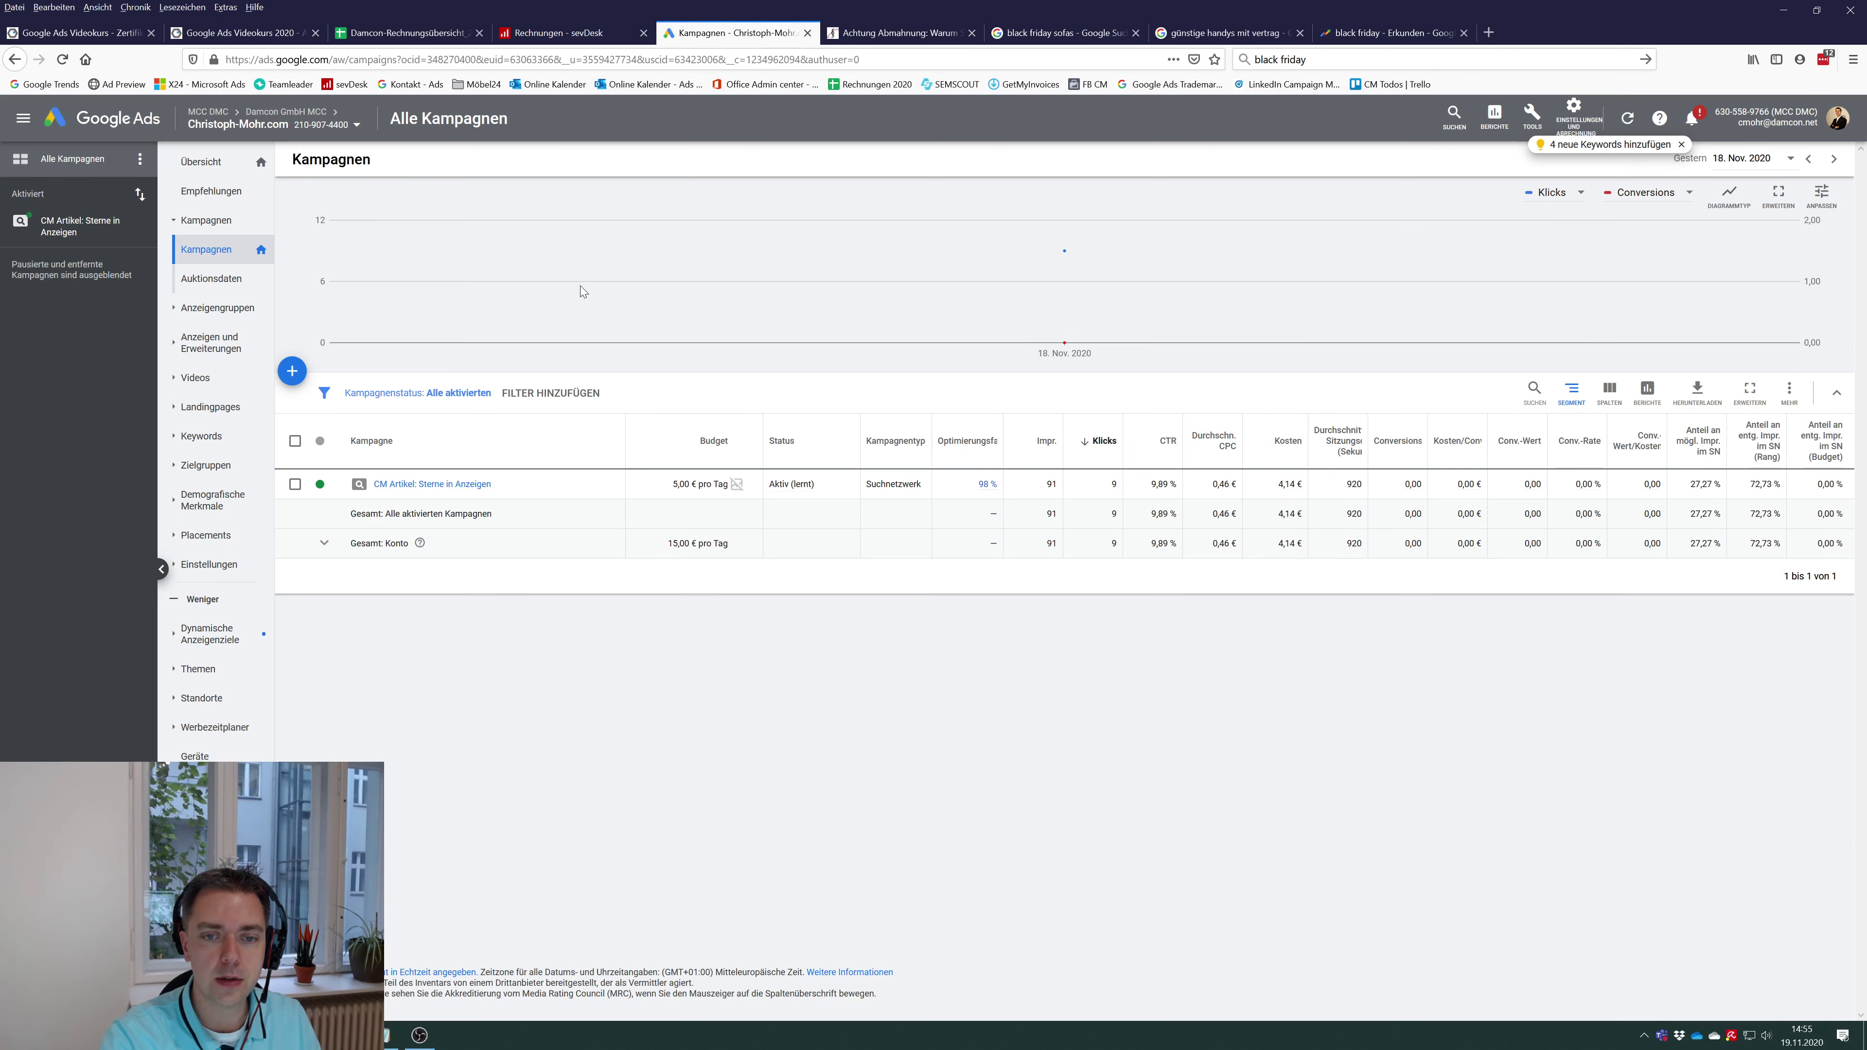
left_click(432, 484)
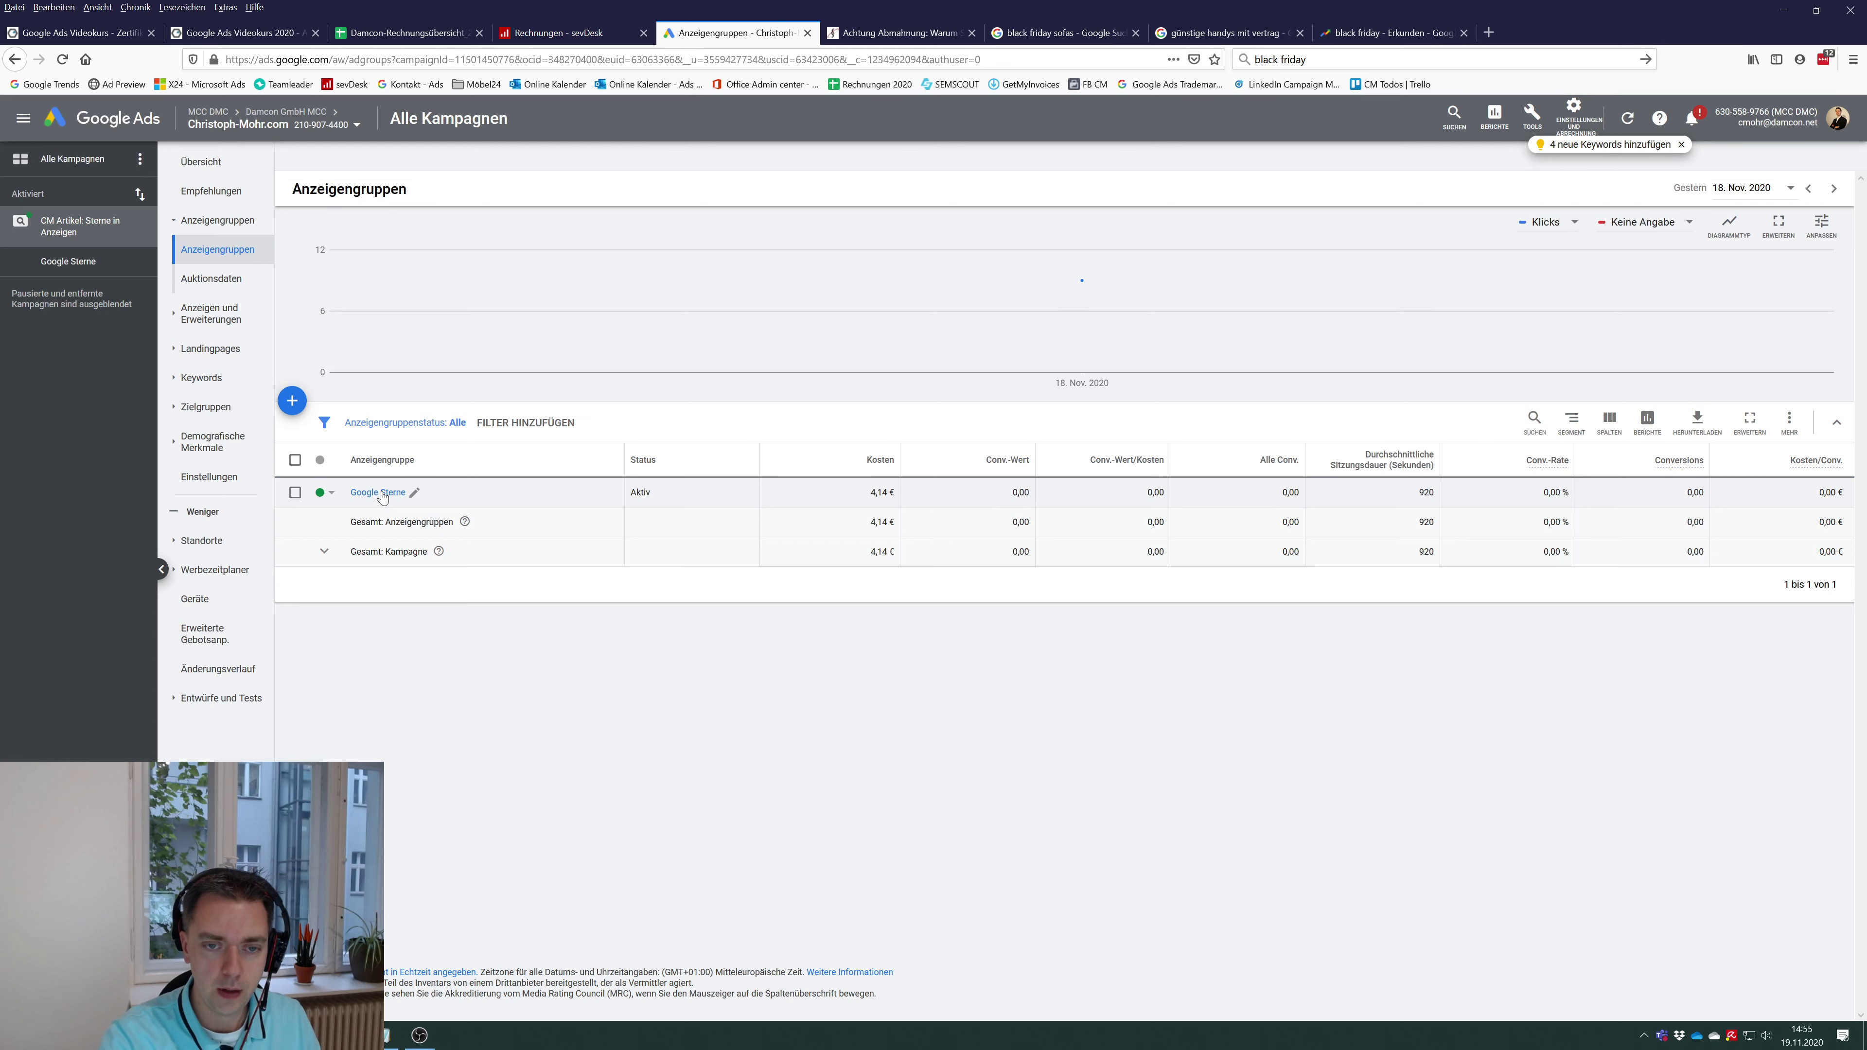
left_click(382, 498)
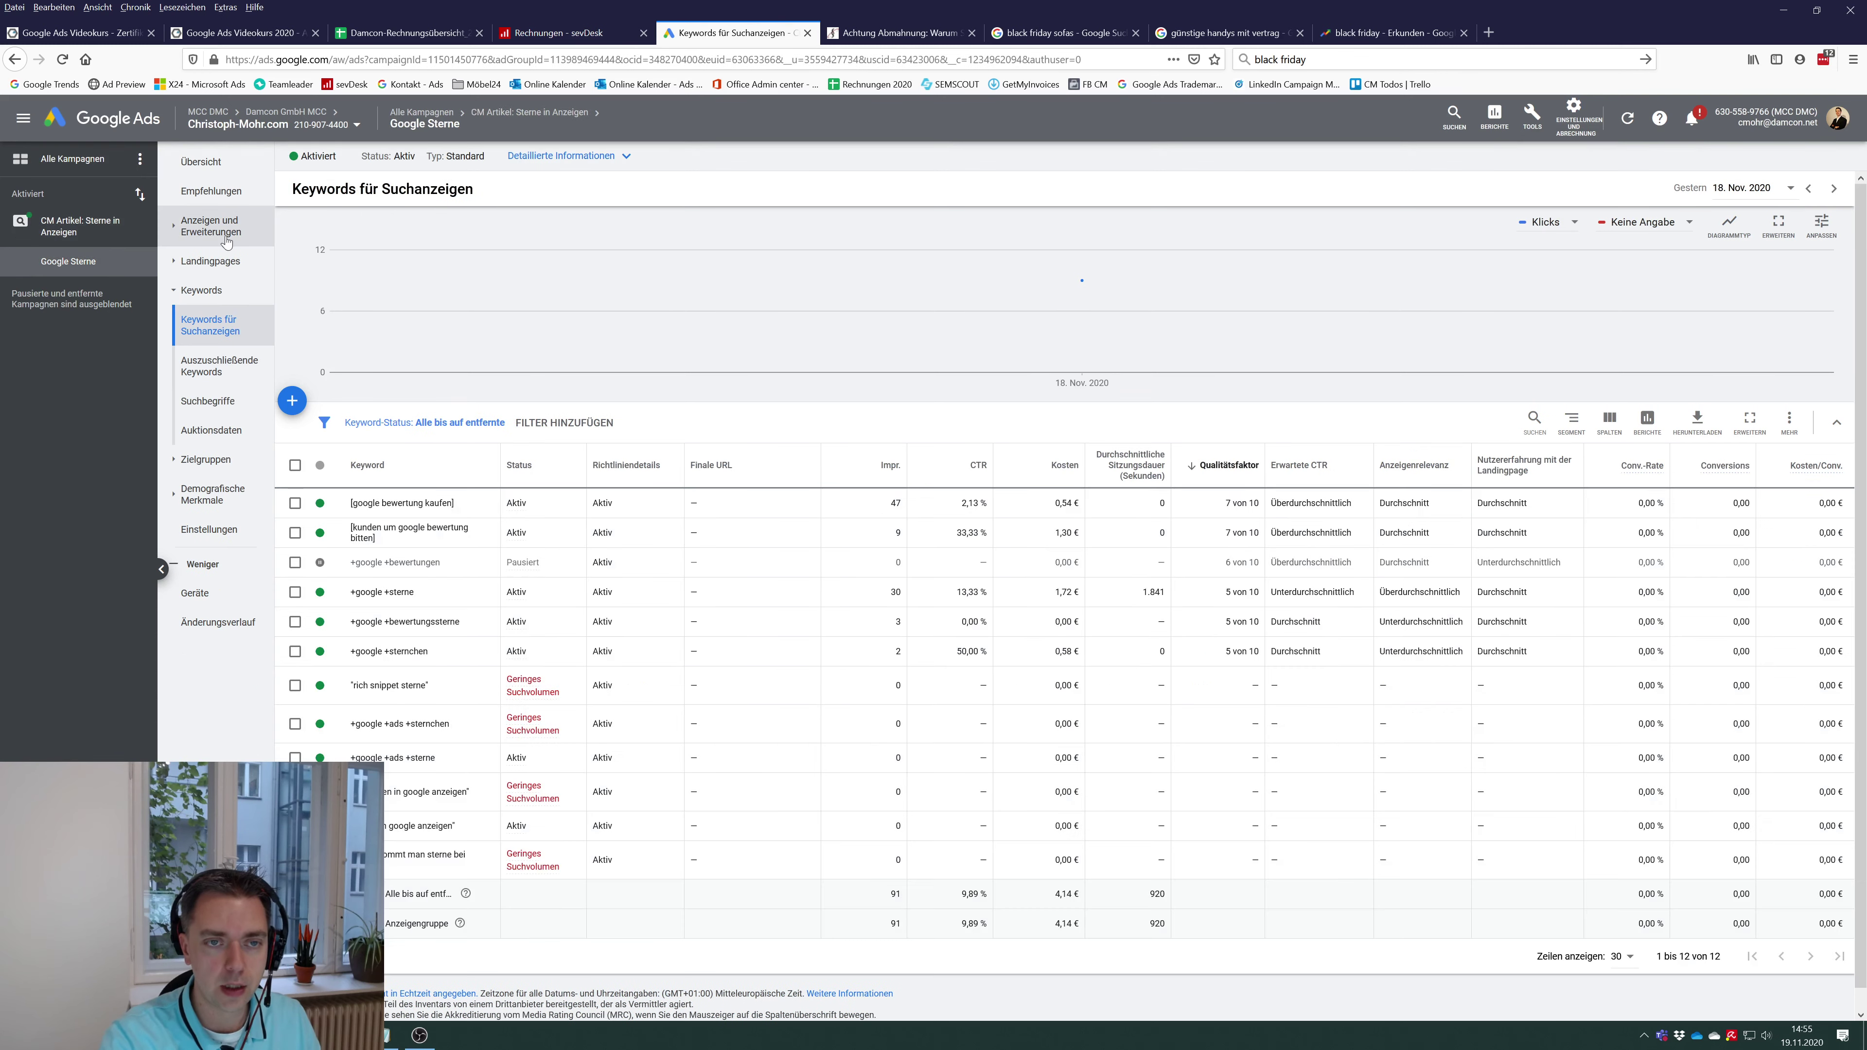
left_click(211, 226)
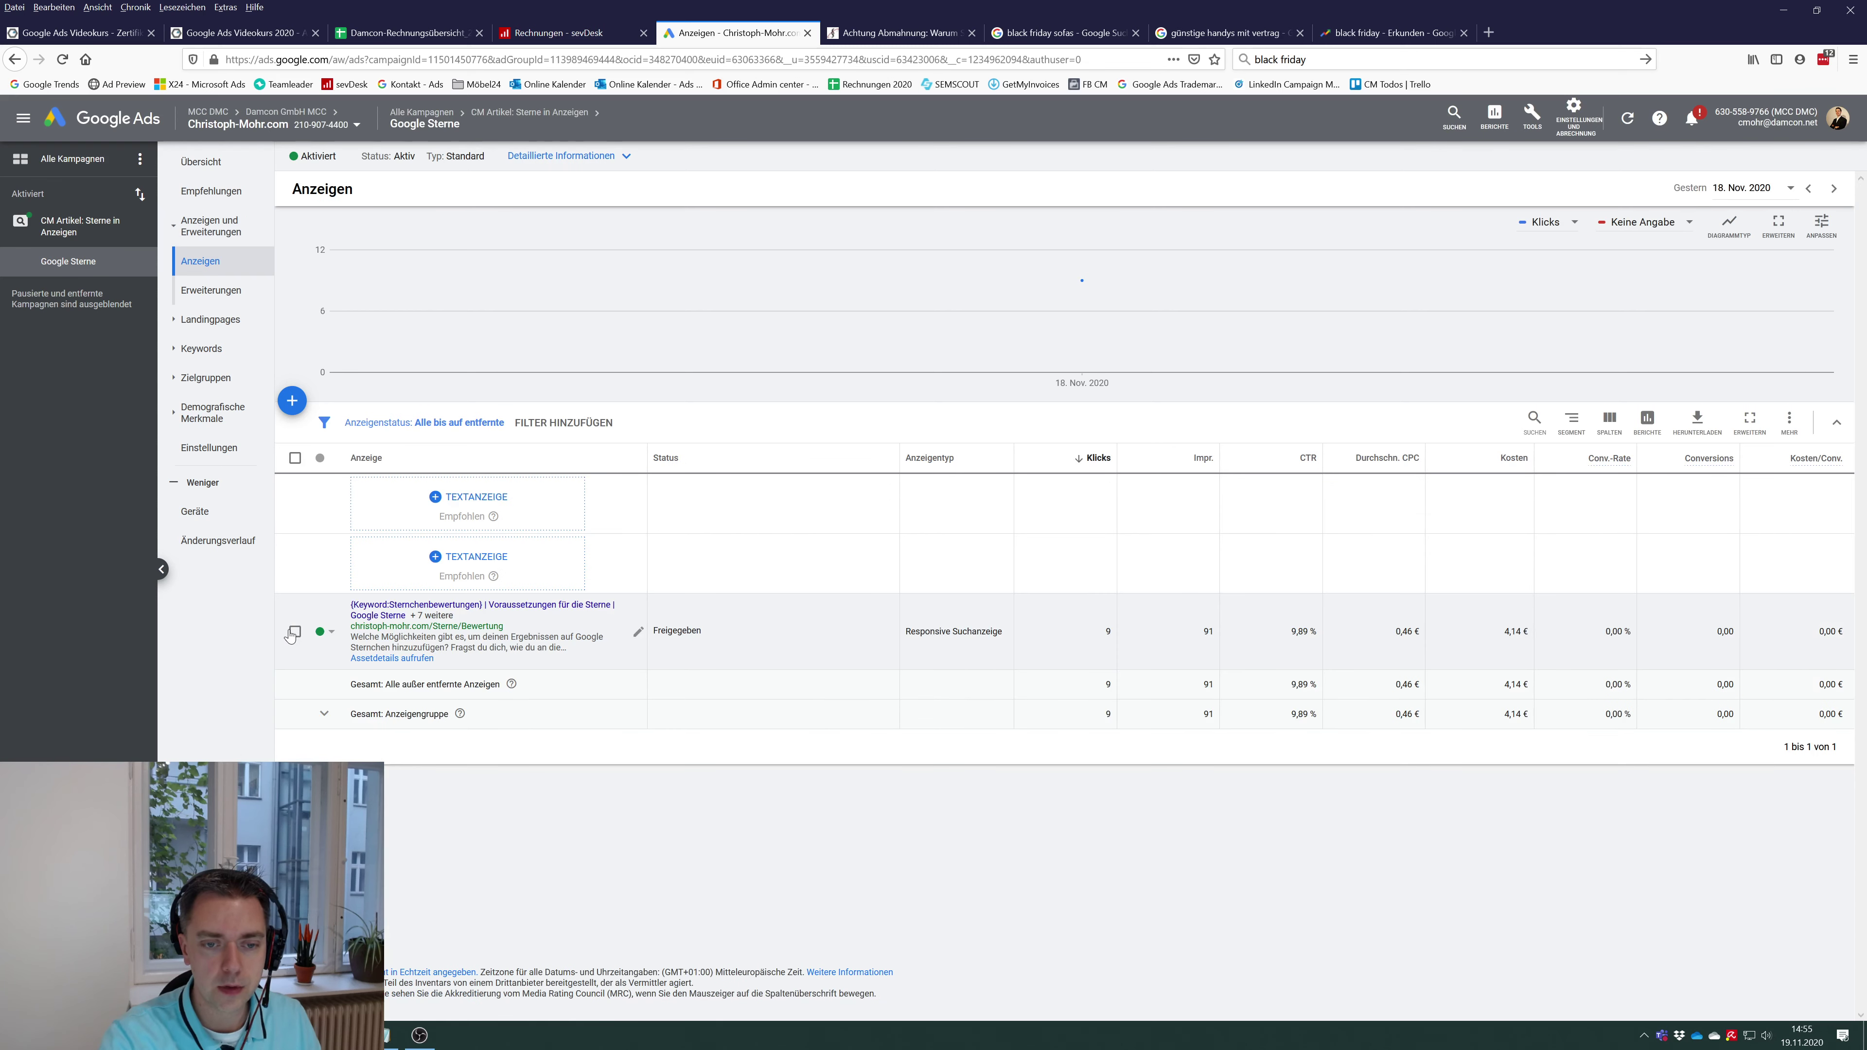
- Select the responsive search ad, look through its available edit actions, and clear the selection
left_click(294, 631)
left_click(408, 422)
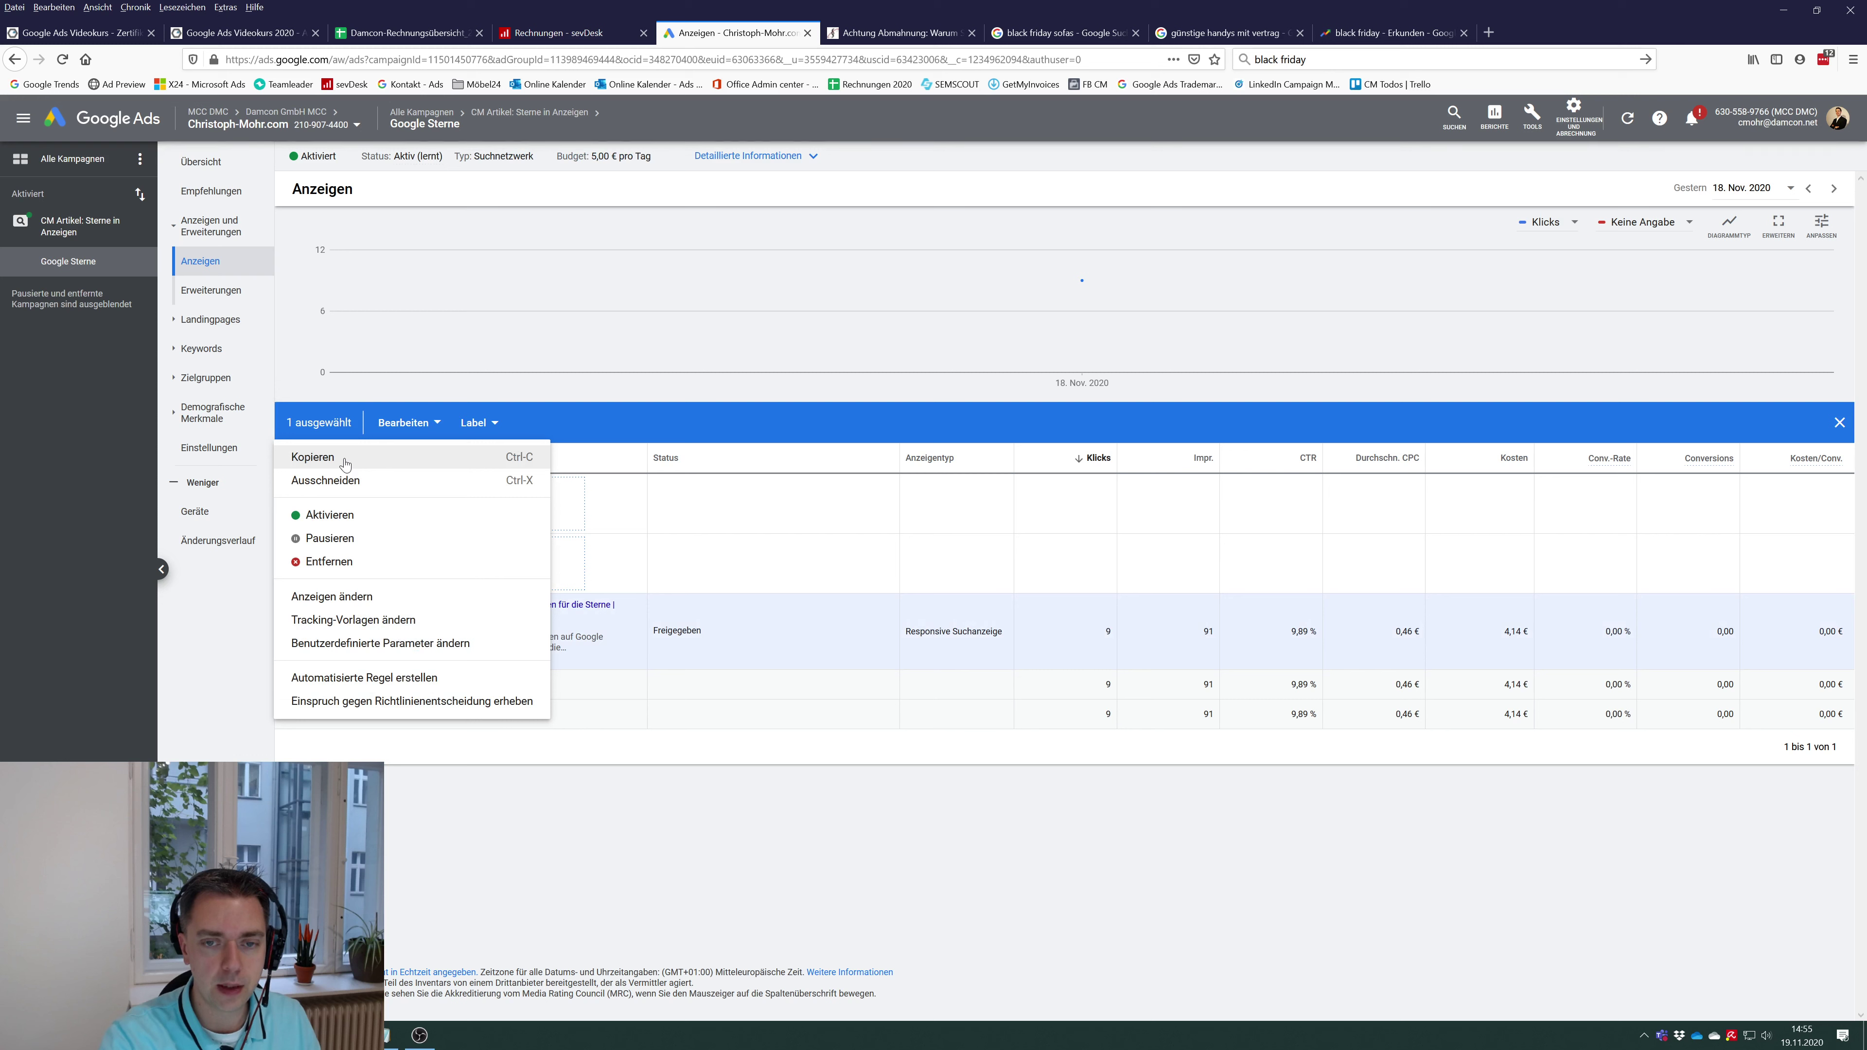
left_click(397, 428)
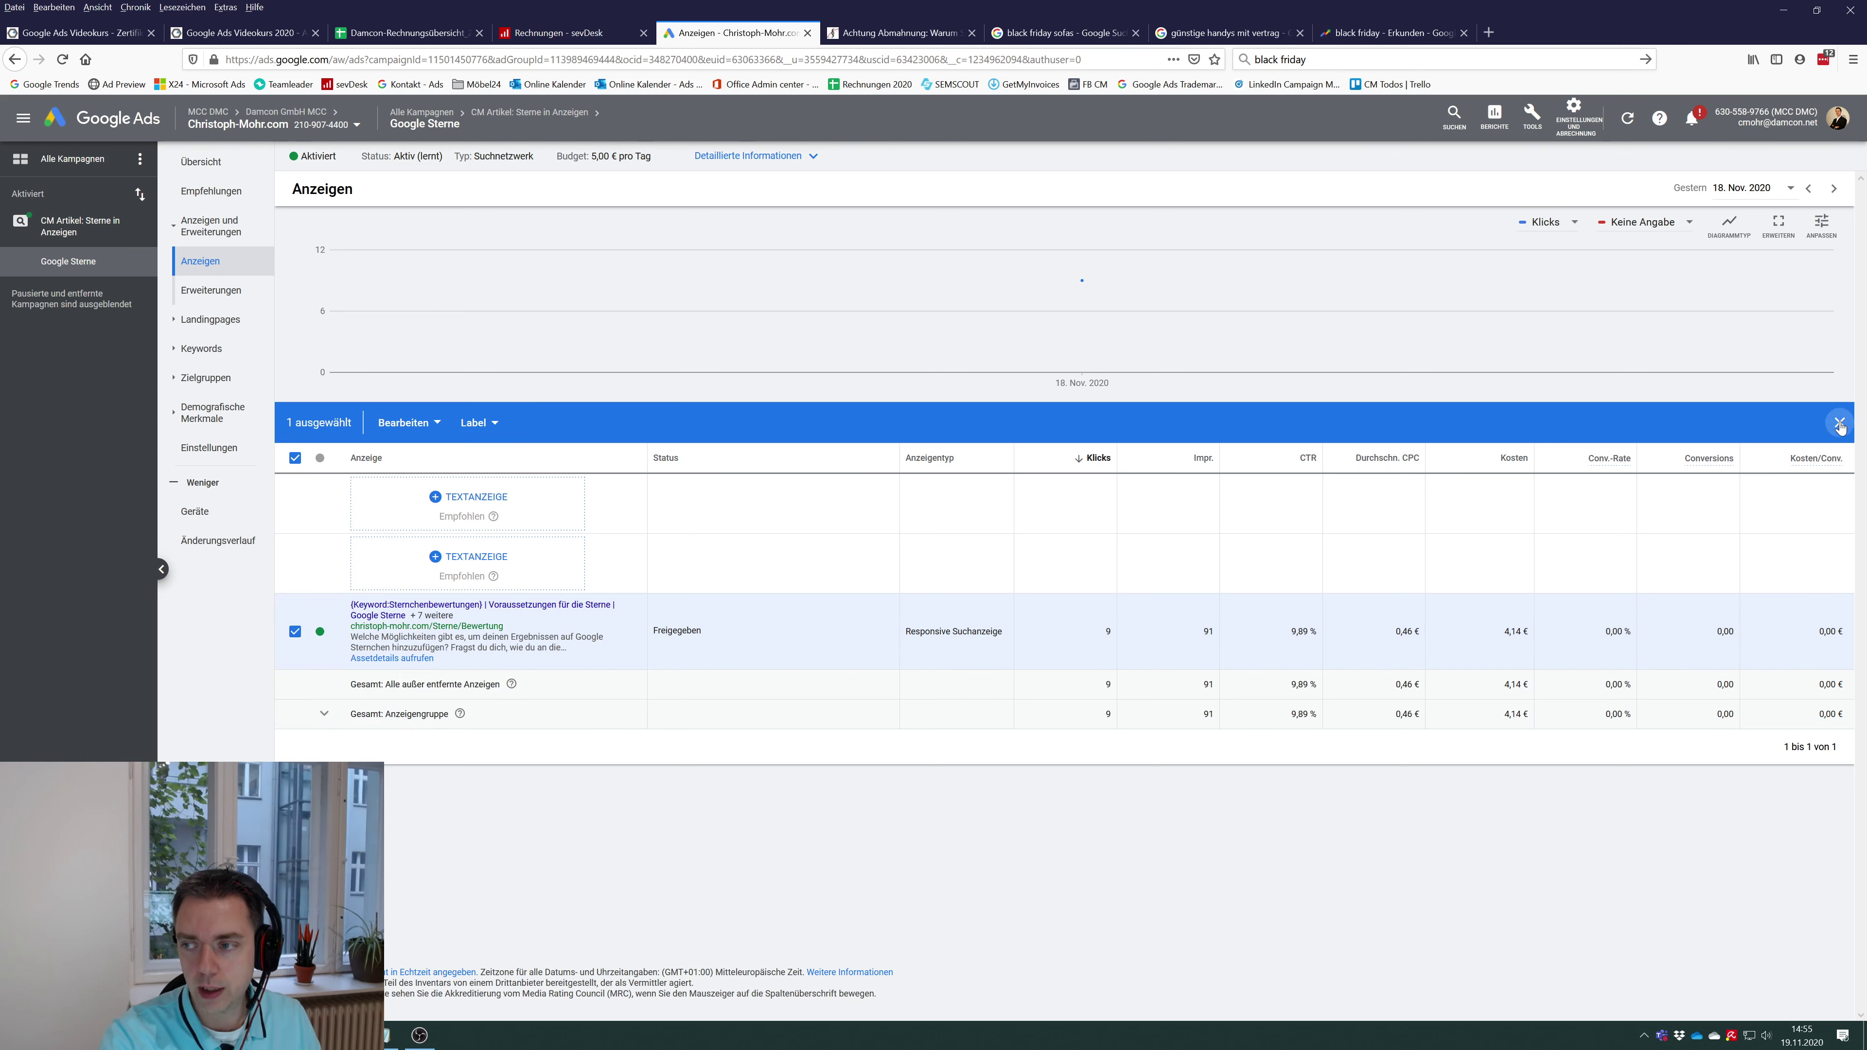
left_click(1840, 422)
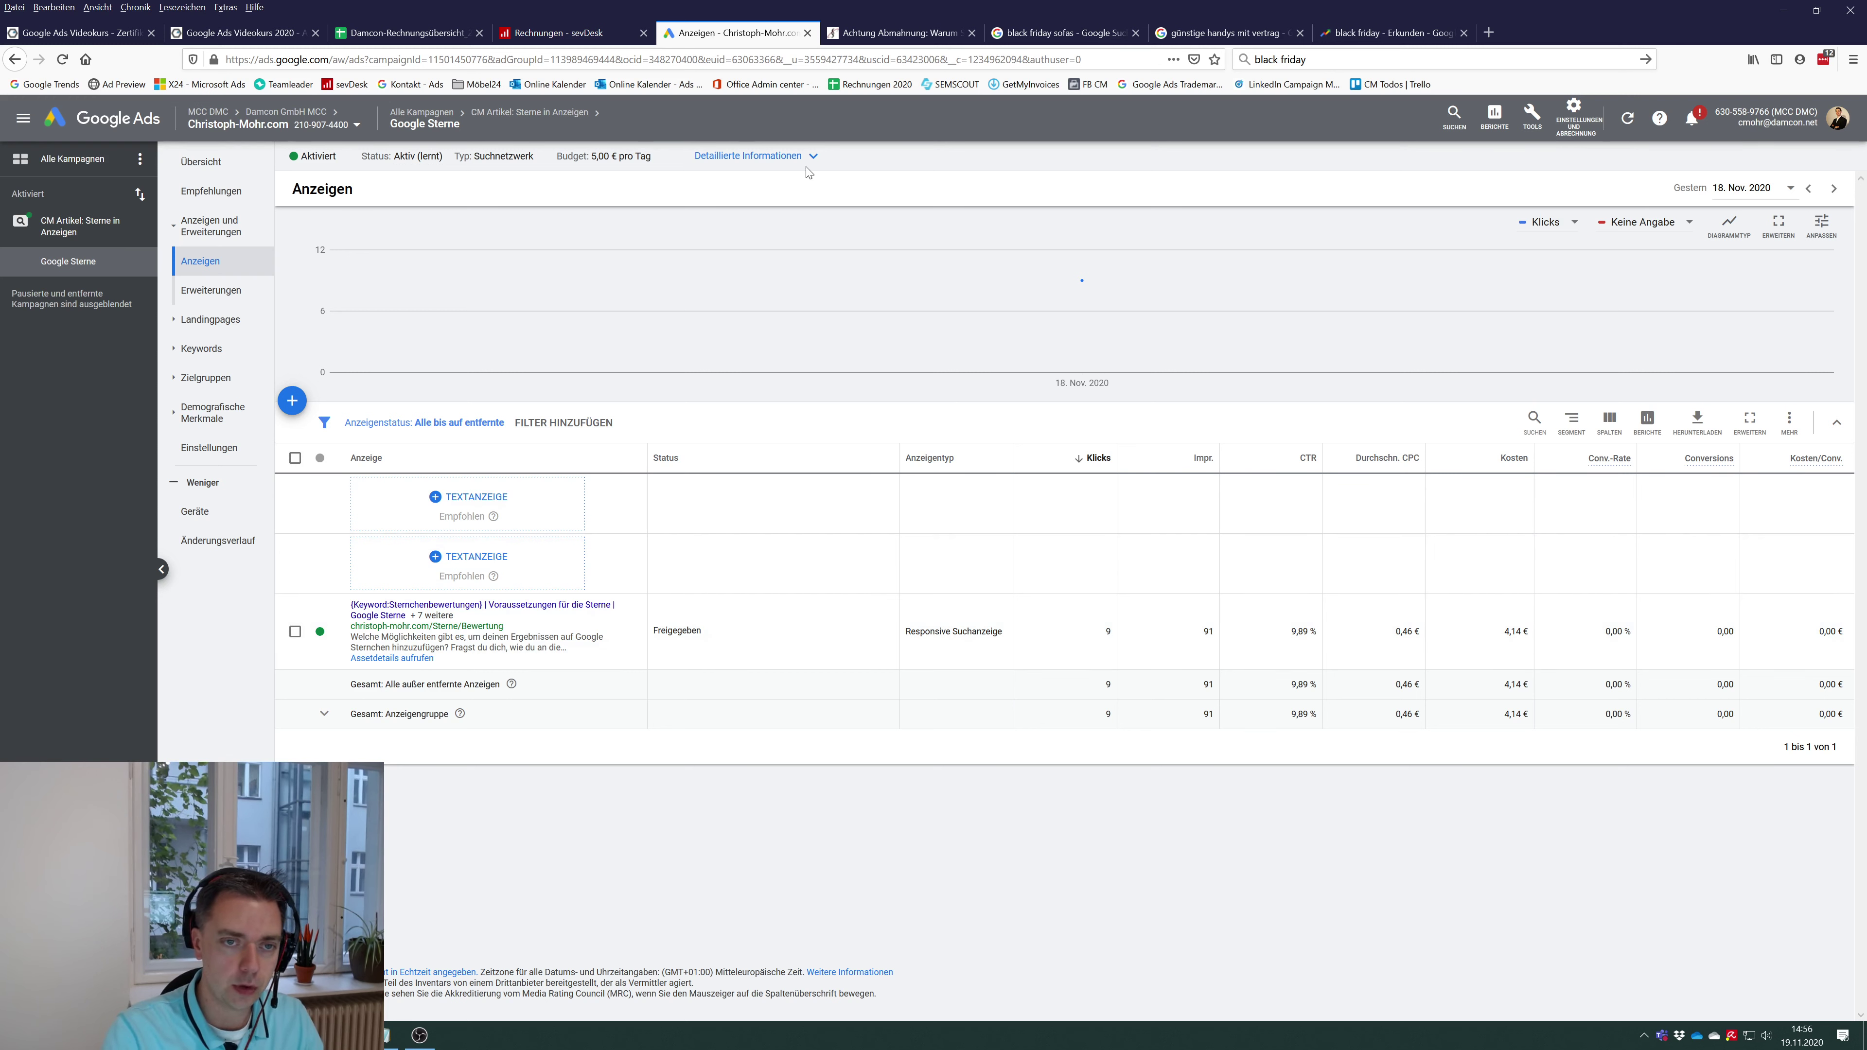
- Open the ad group's sitelink extensions and start a new sitelink extension added at the Konto level
left_click(225, 289)
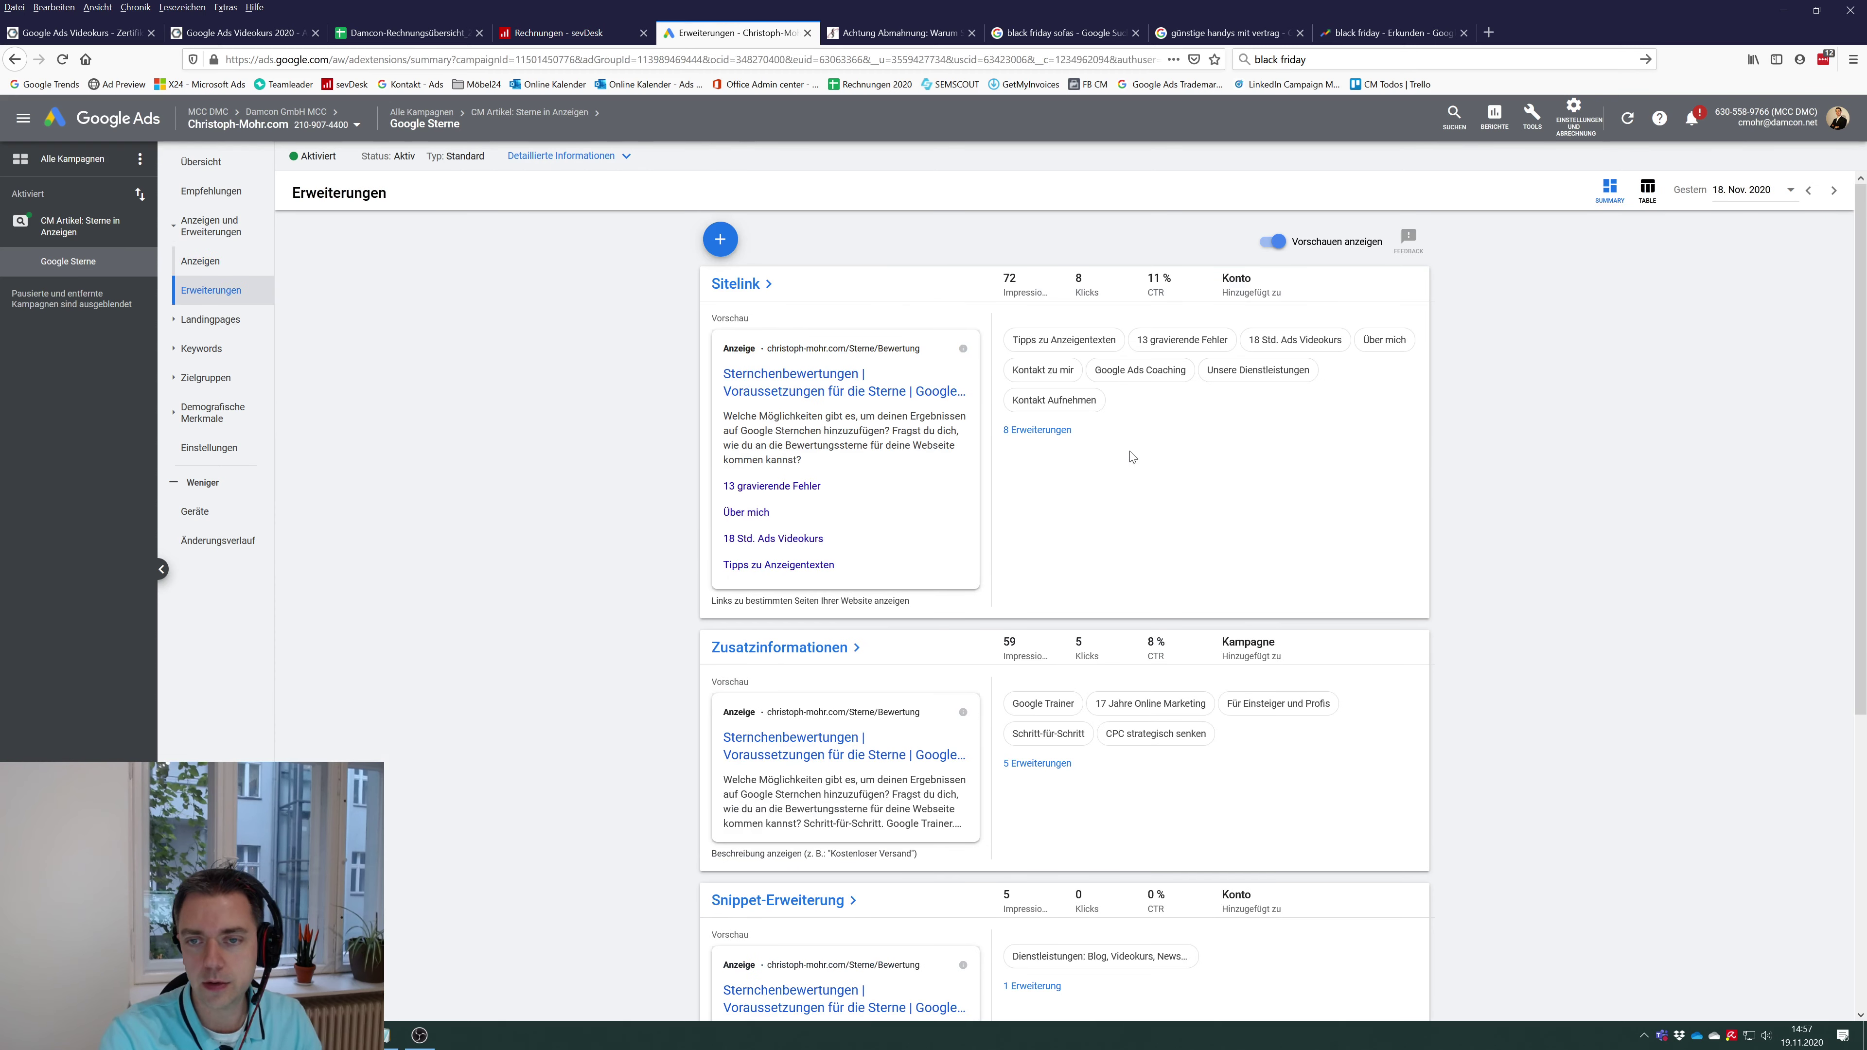
left_click(739, 287)
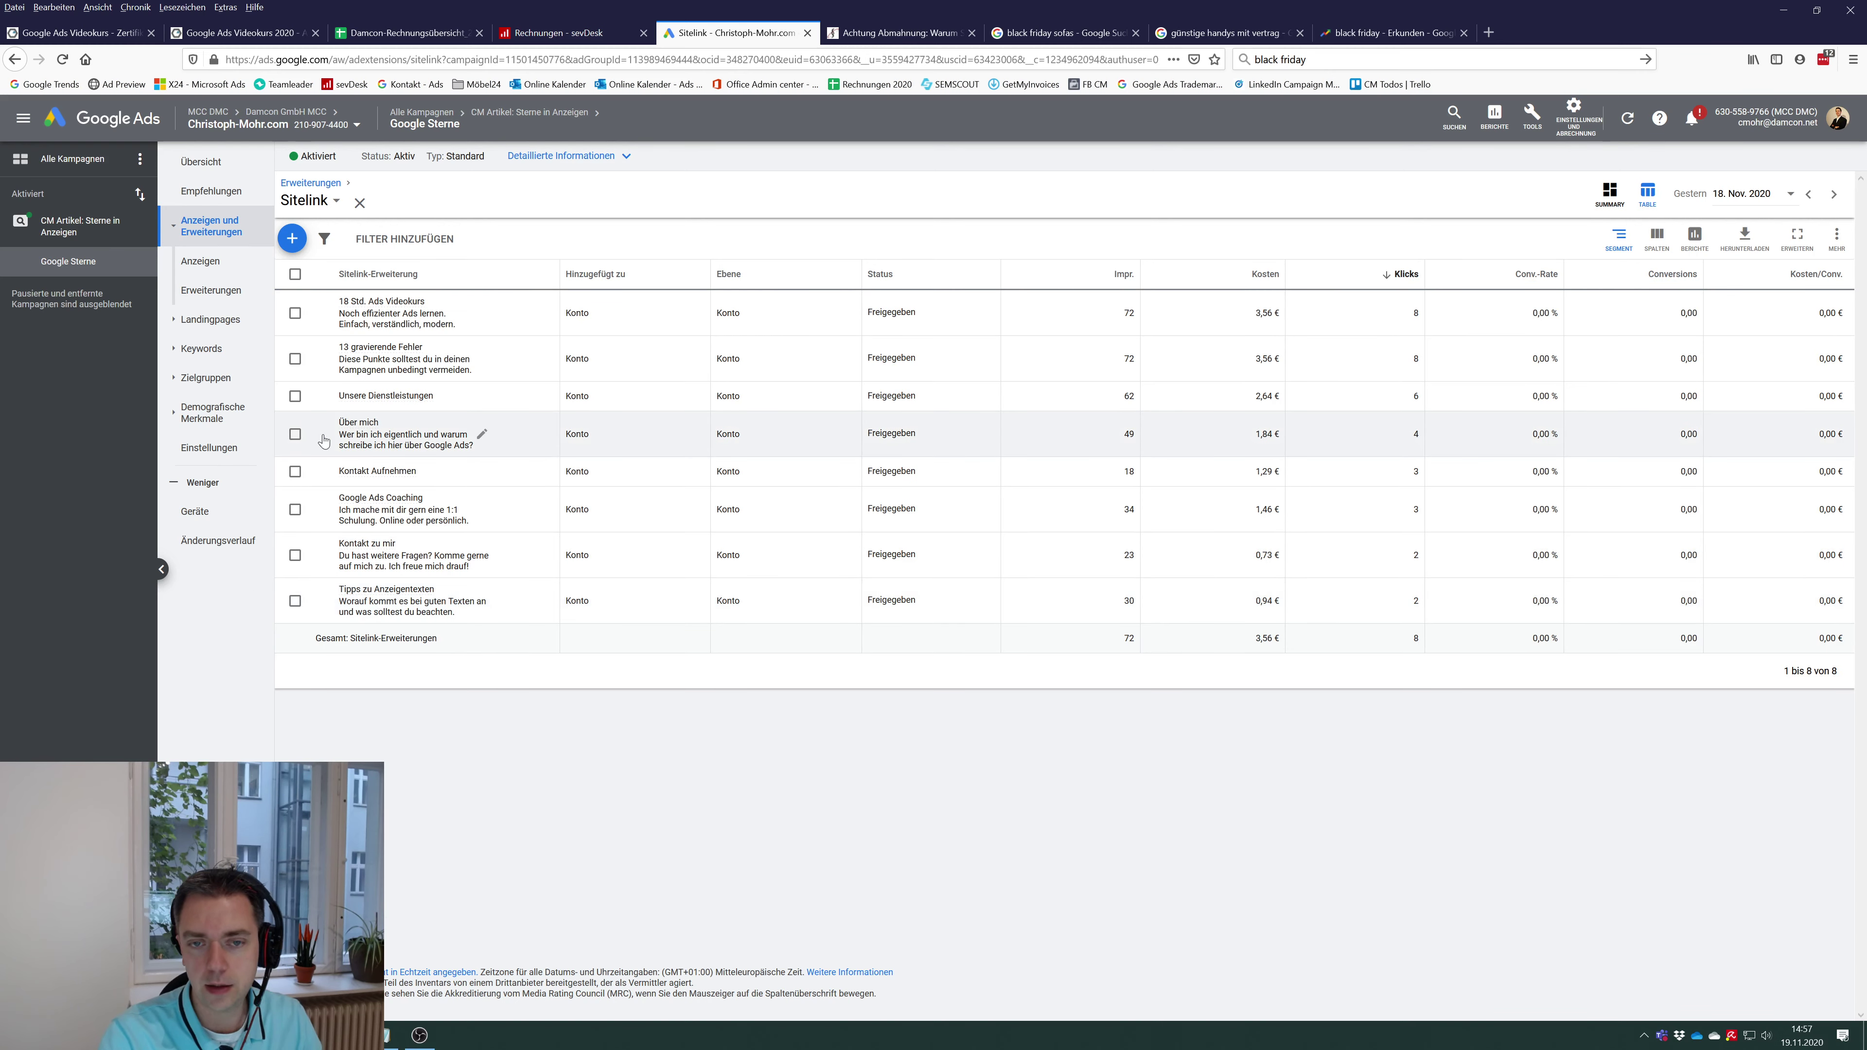
left_click(293, 250)
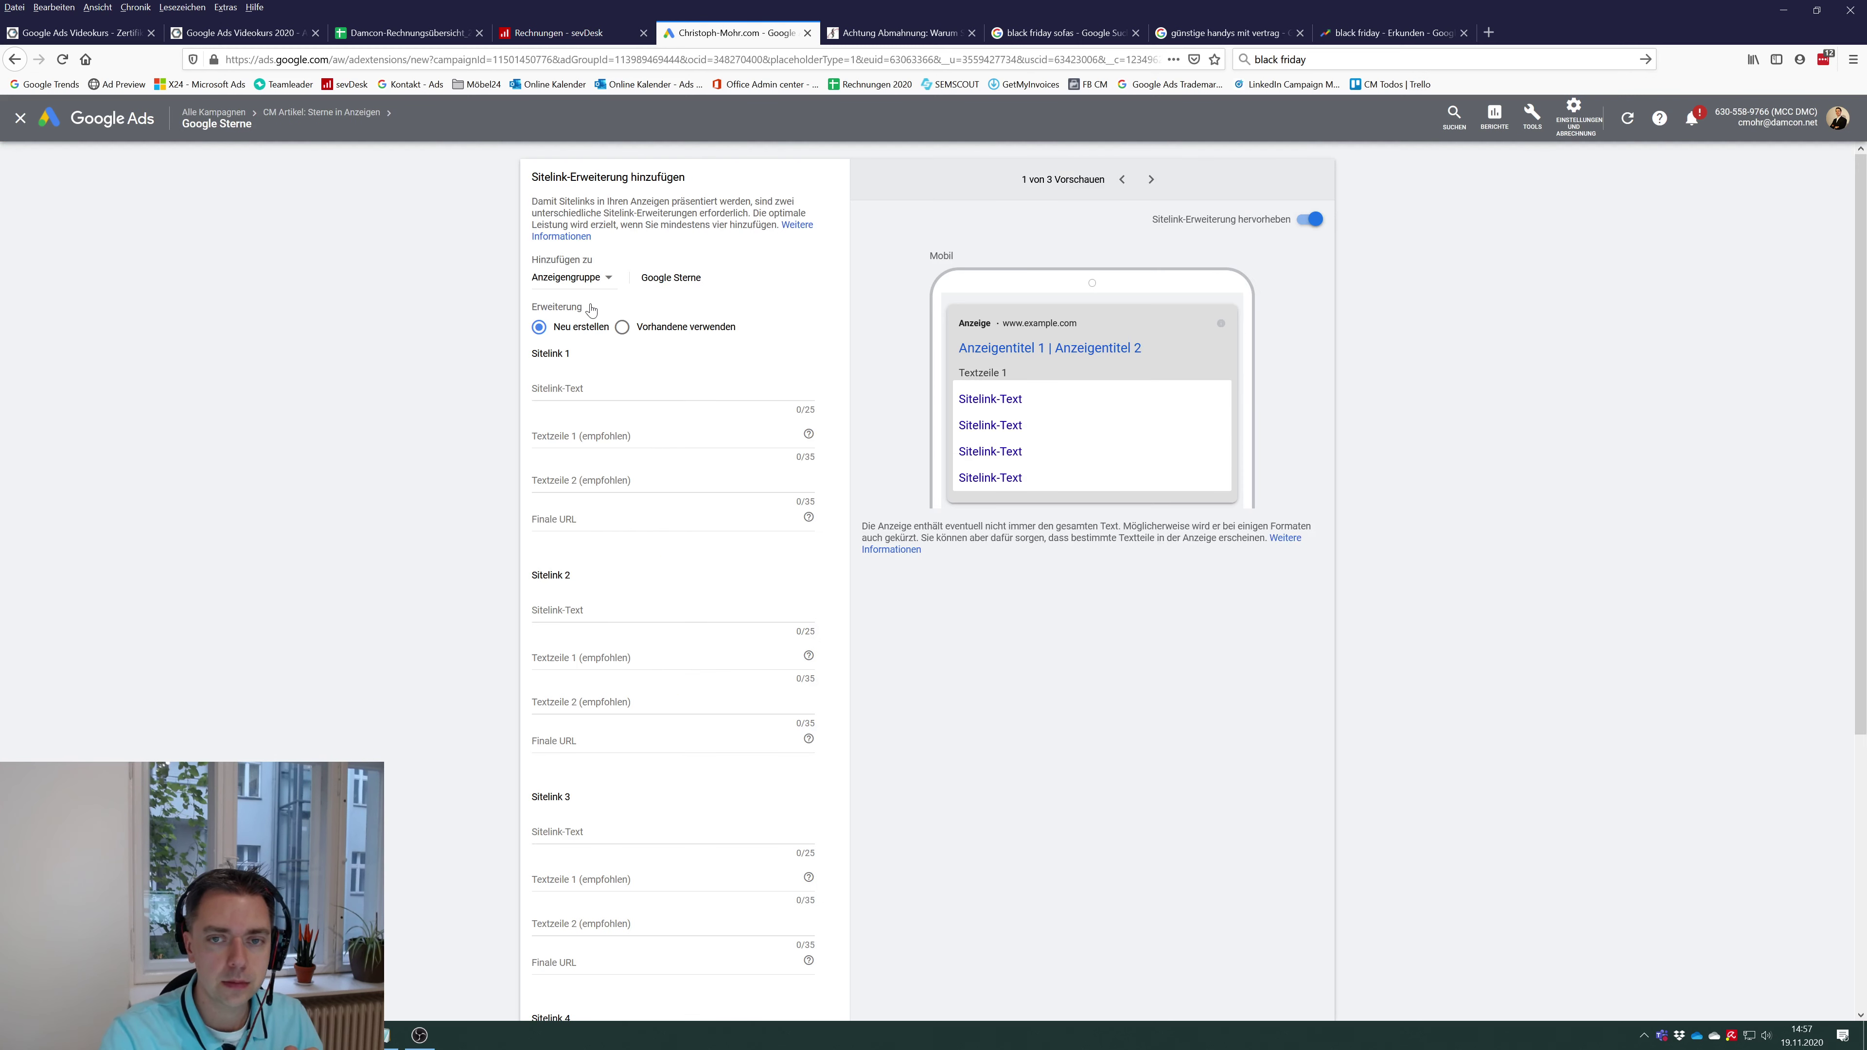
left_click(580, 278)
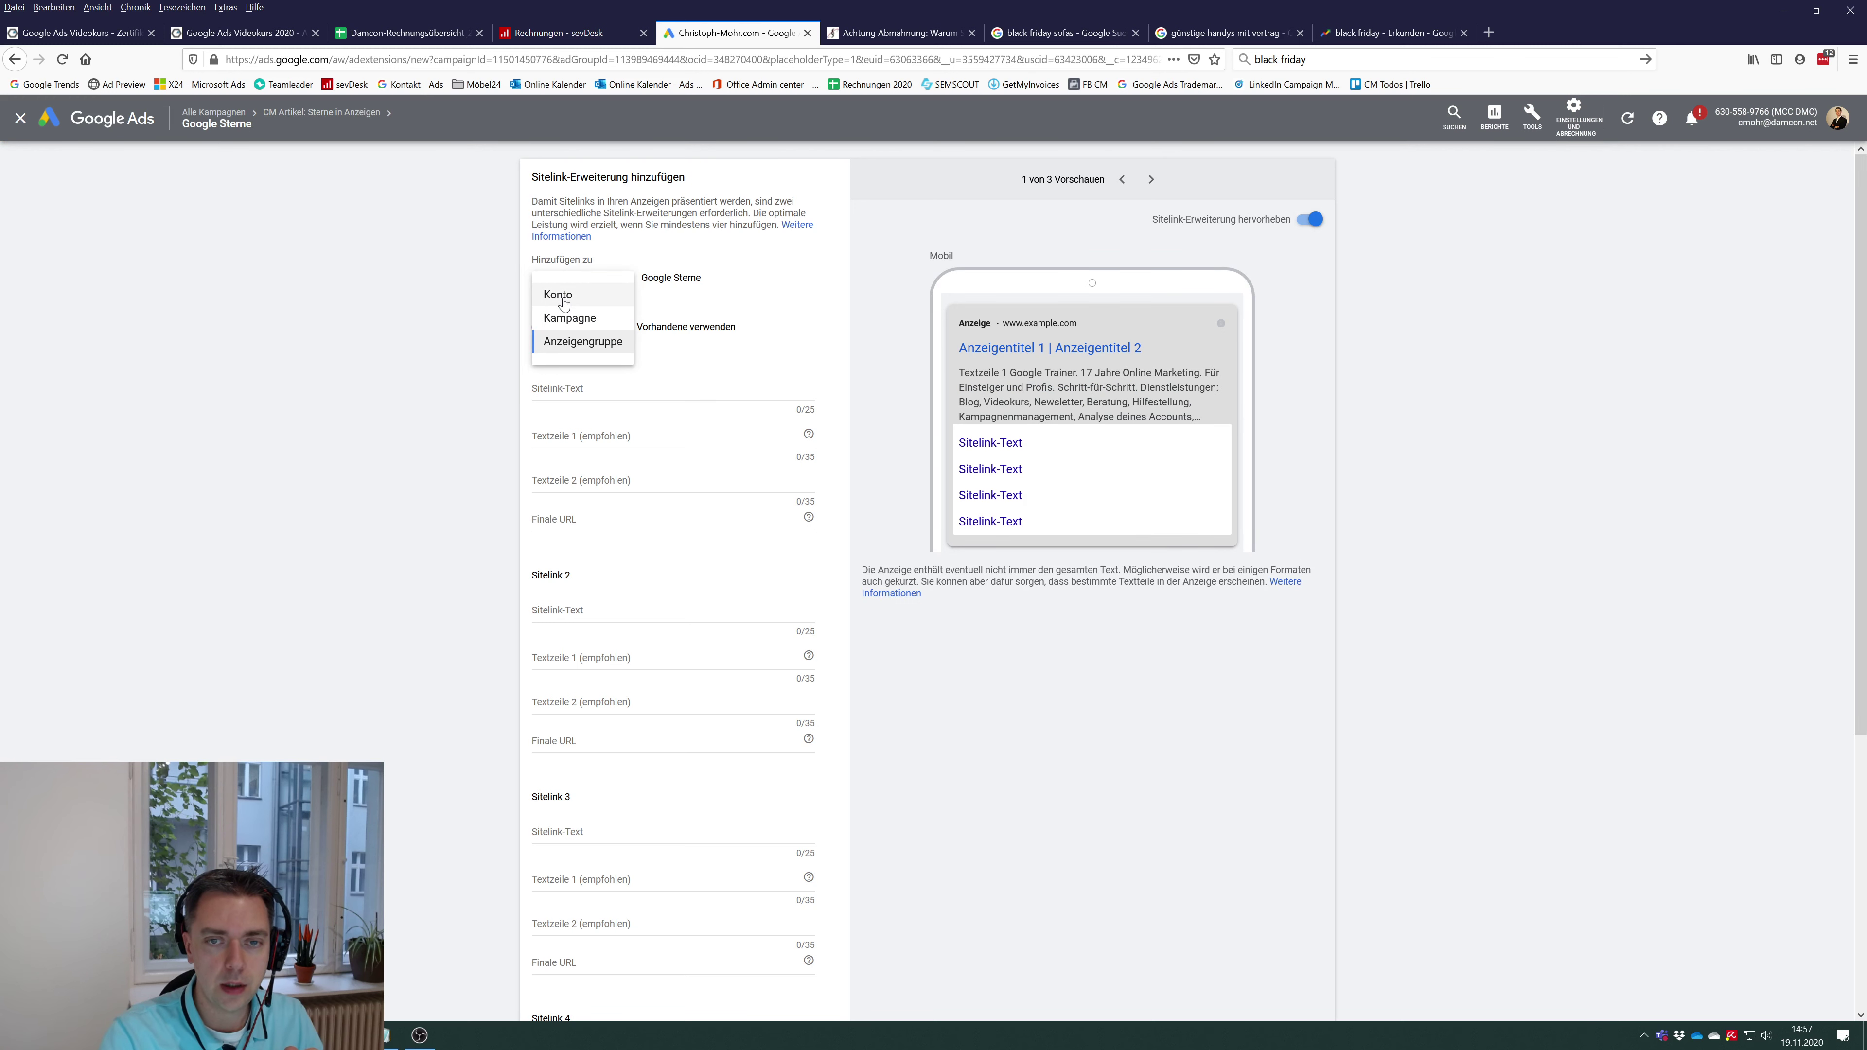
left_click(561, 295)
- Enter "Sale zum Schwarzen Freitag" as the text of Sitelink 1
left_click(581, 389)
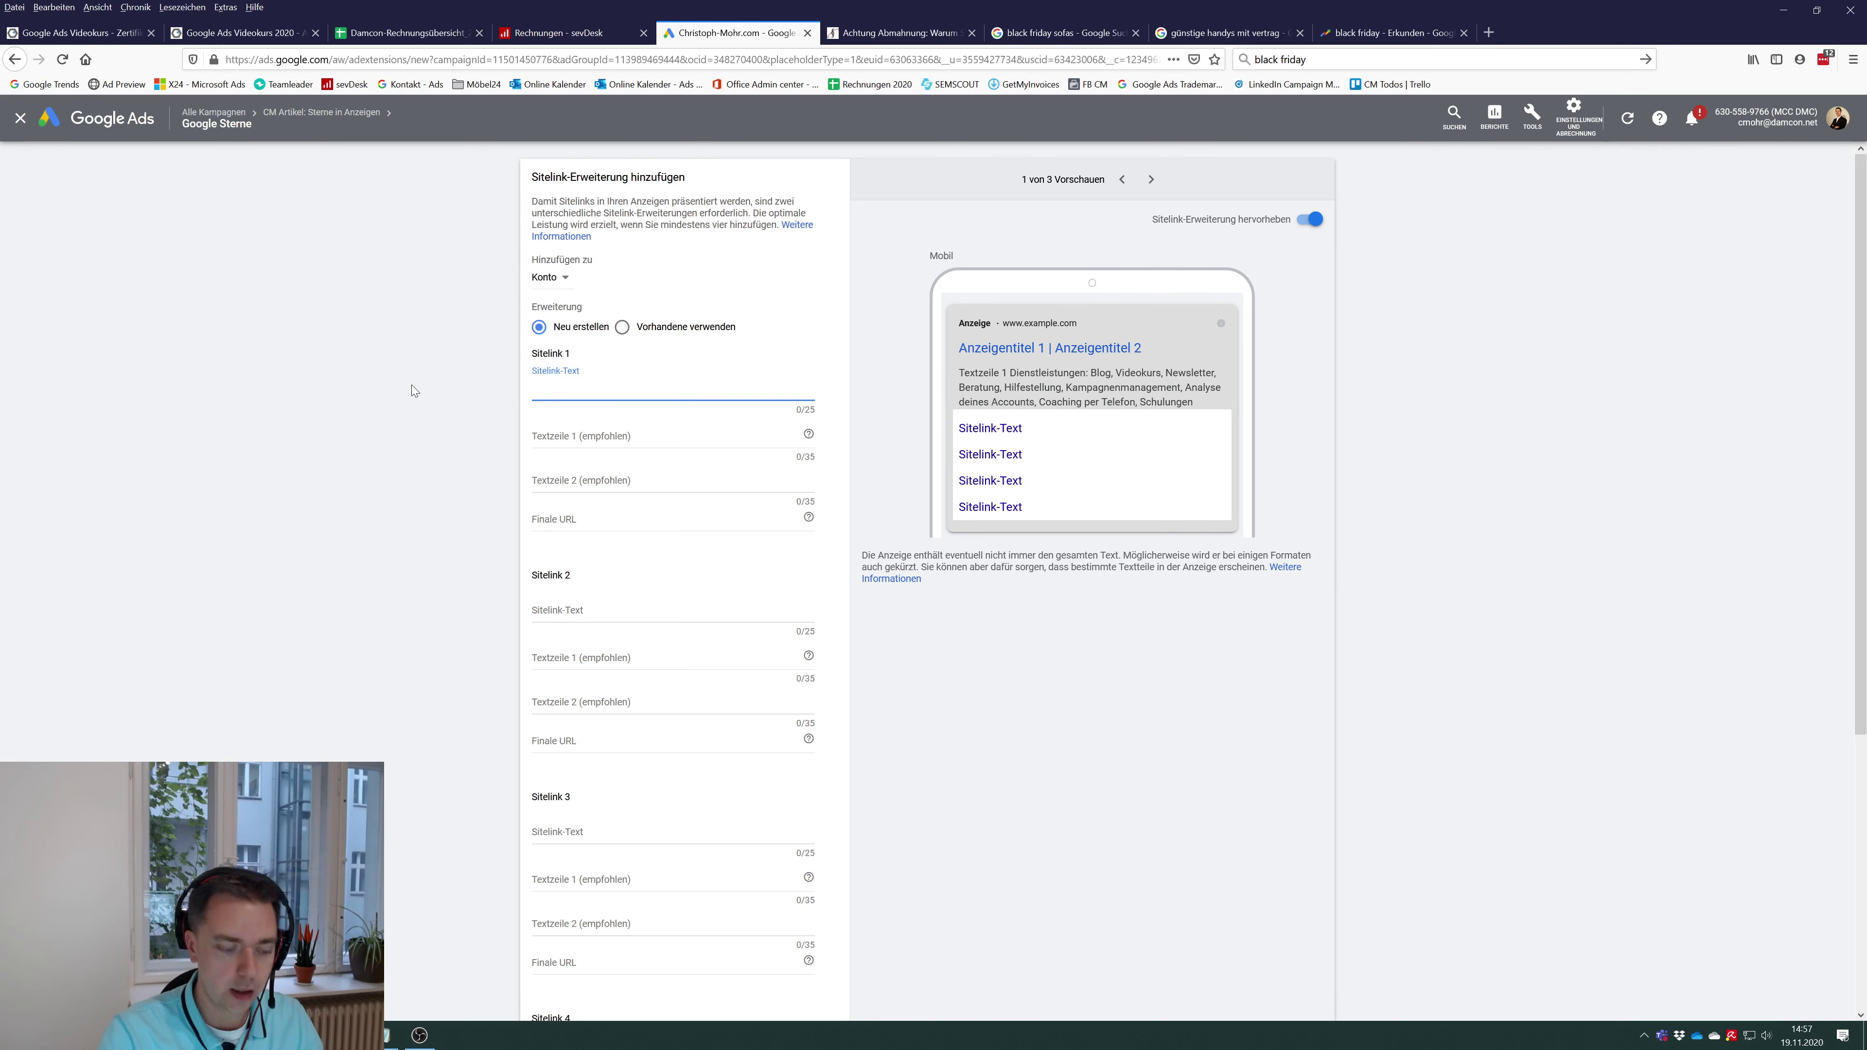
type("Sc")
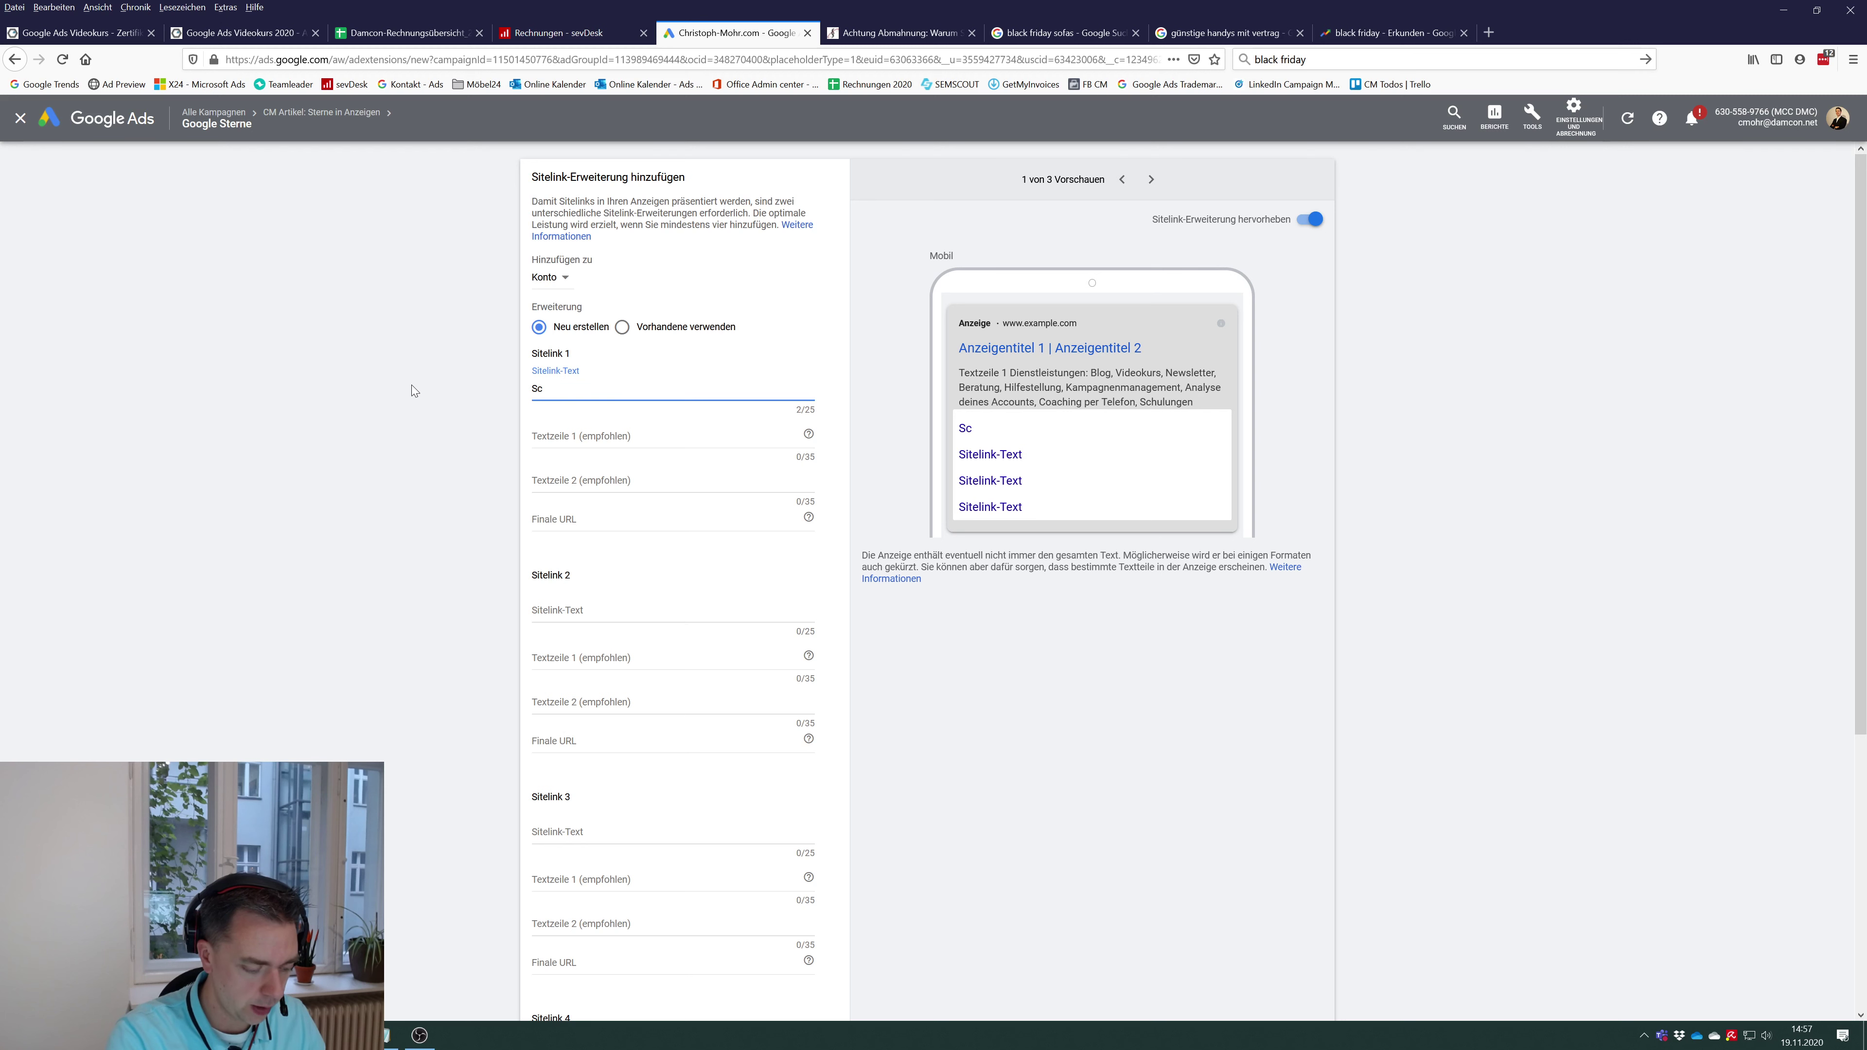
key("BackSpace")
type("ale tzzu")
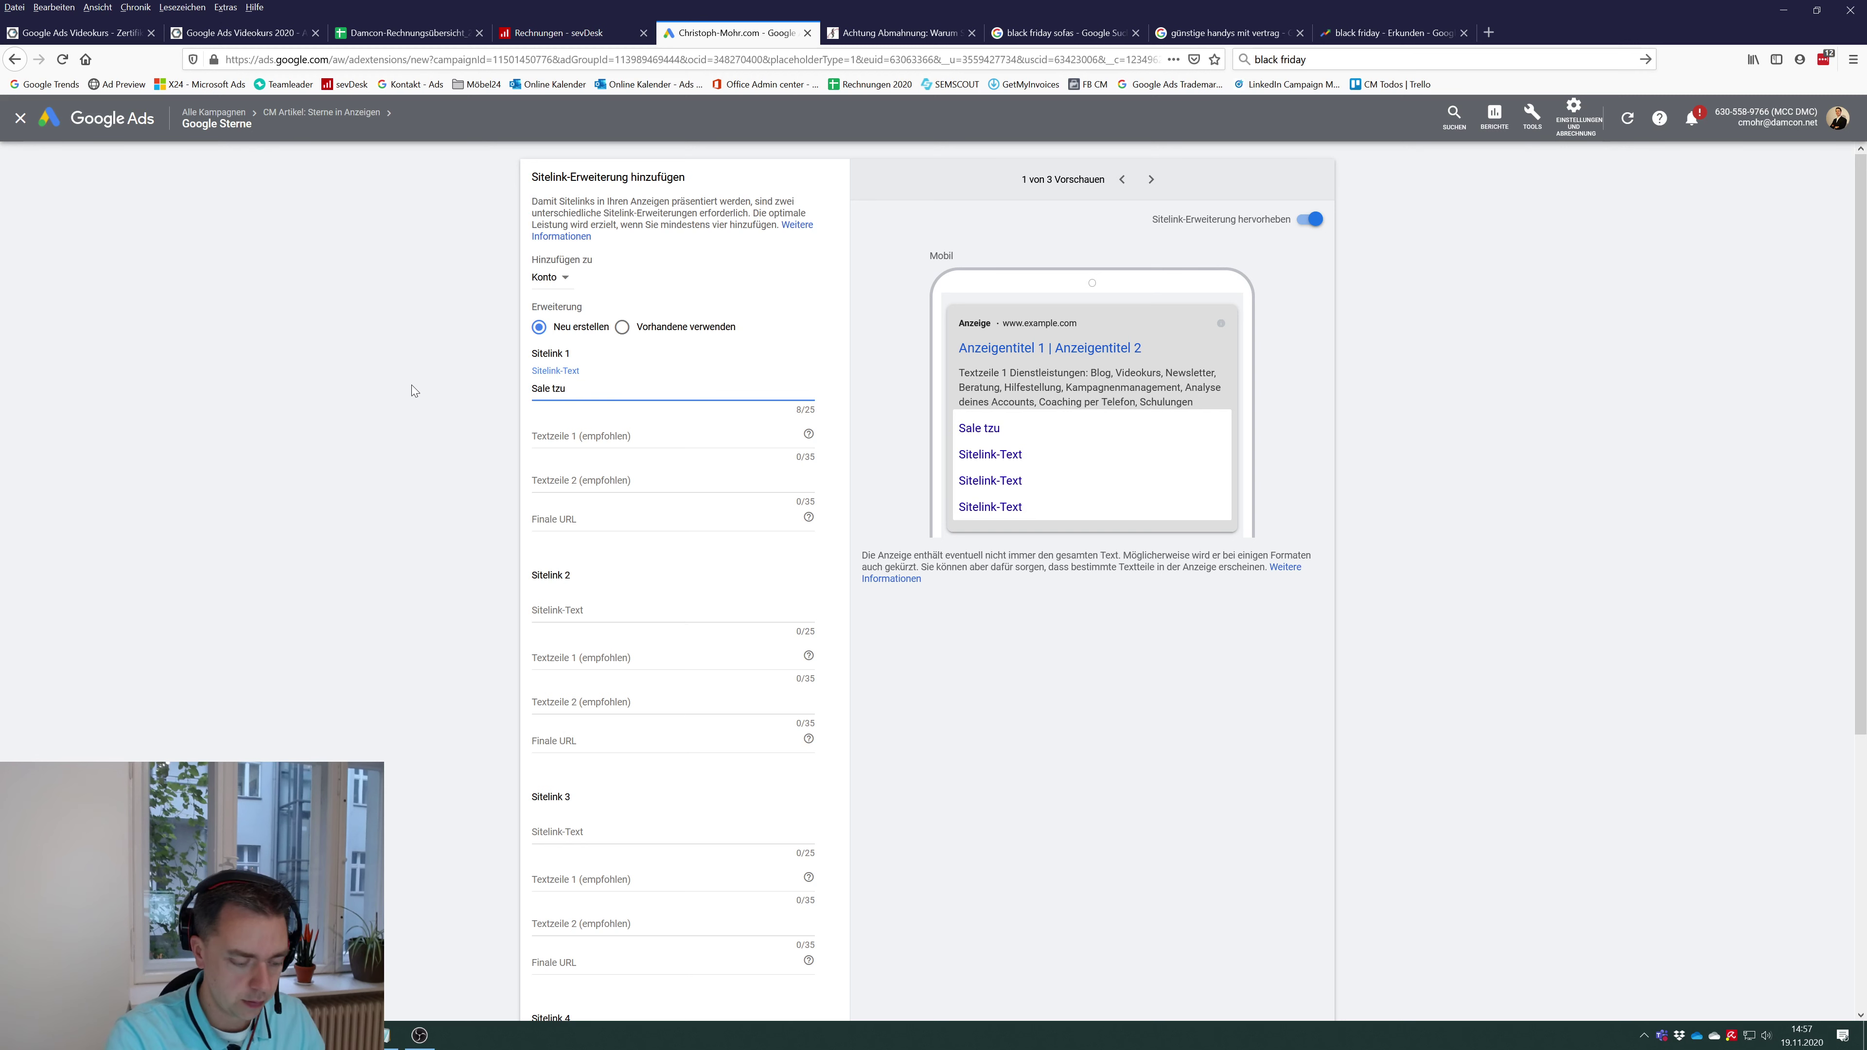
key("BackSpace")
key("BackSpace")
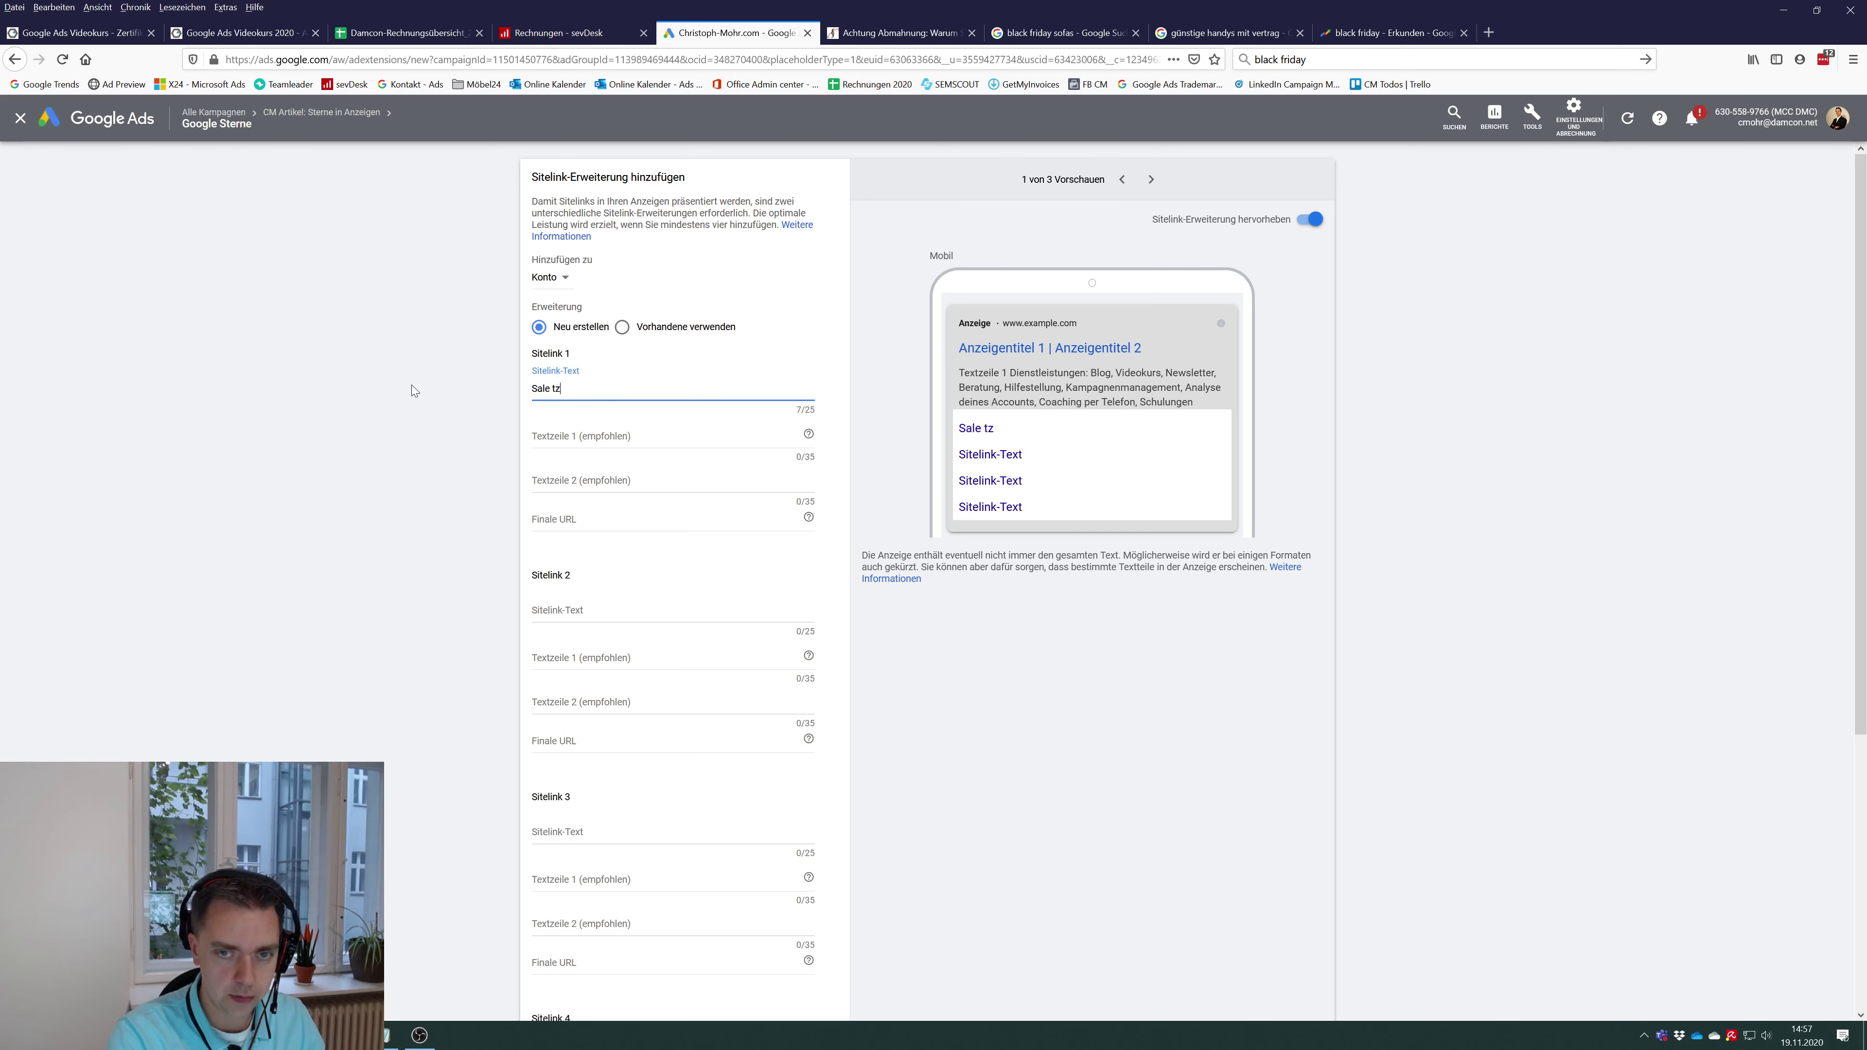
key("BackSpace")
key("BackSpace")
type("zum Schwarzen ")
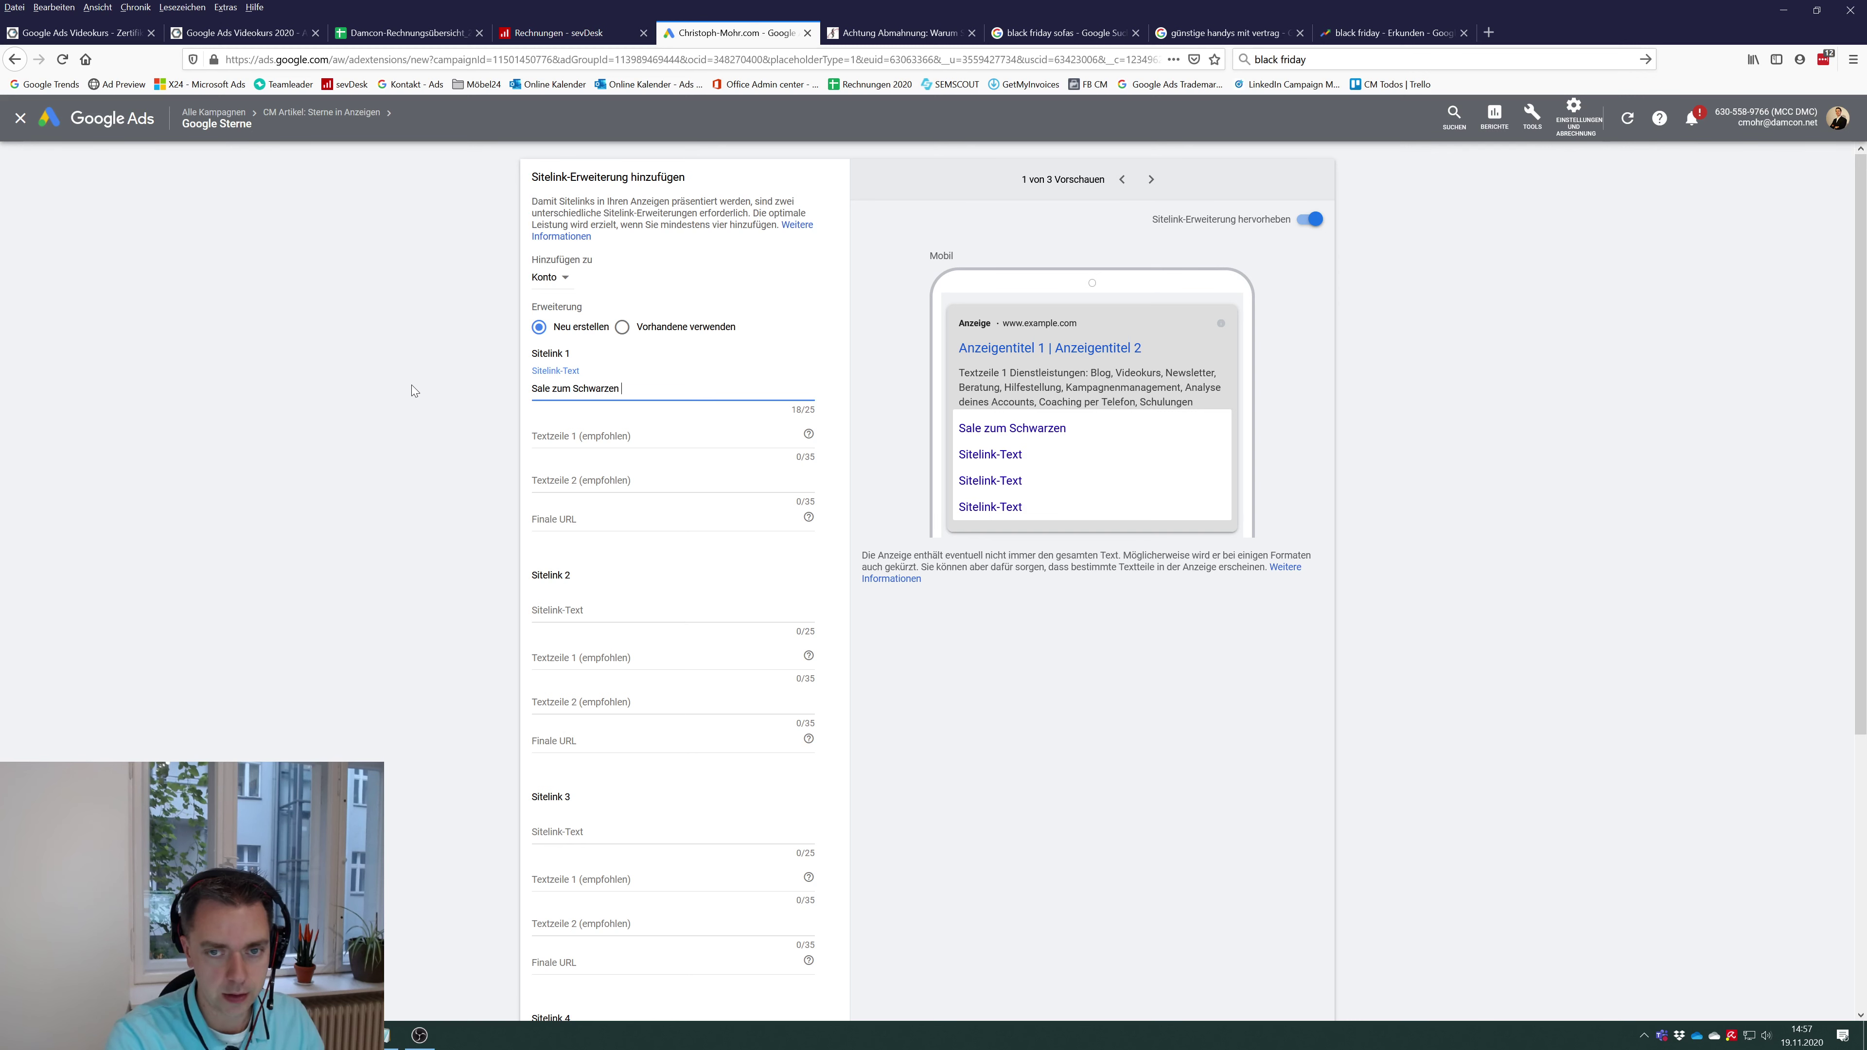
type("Freitag")
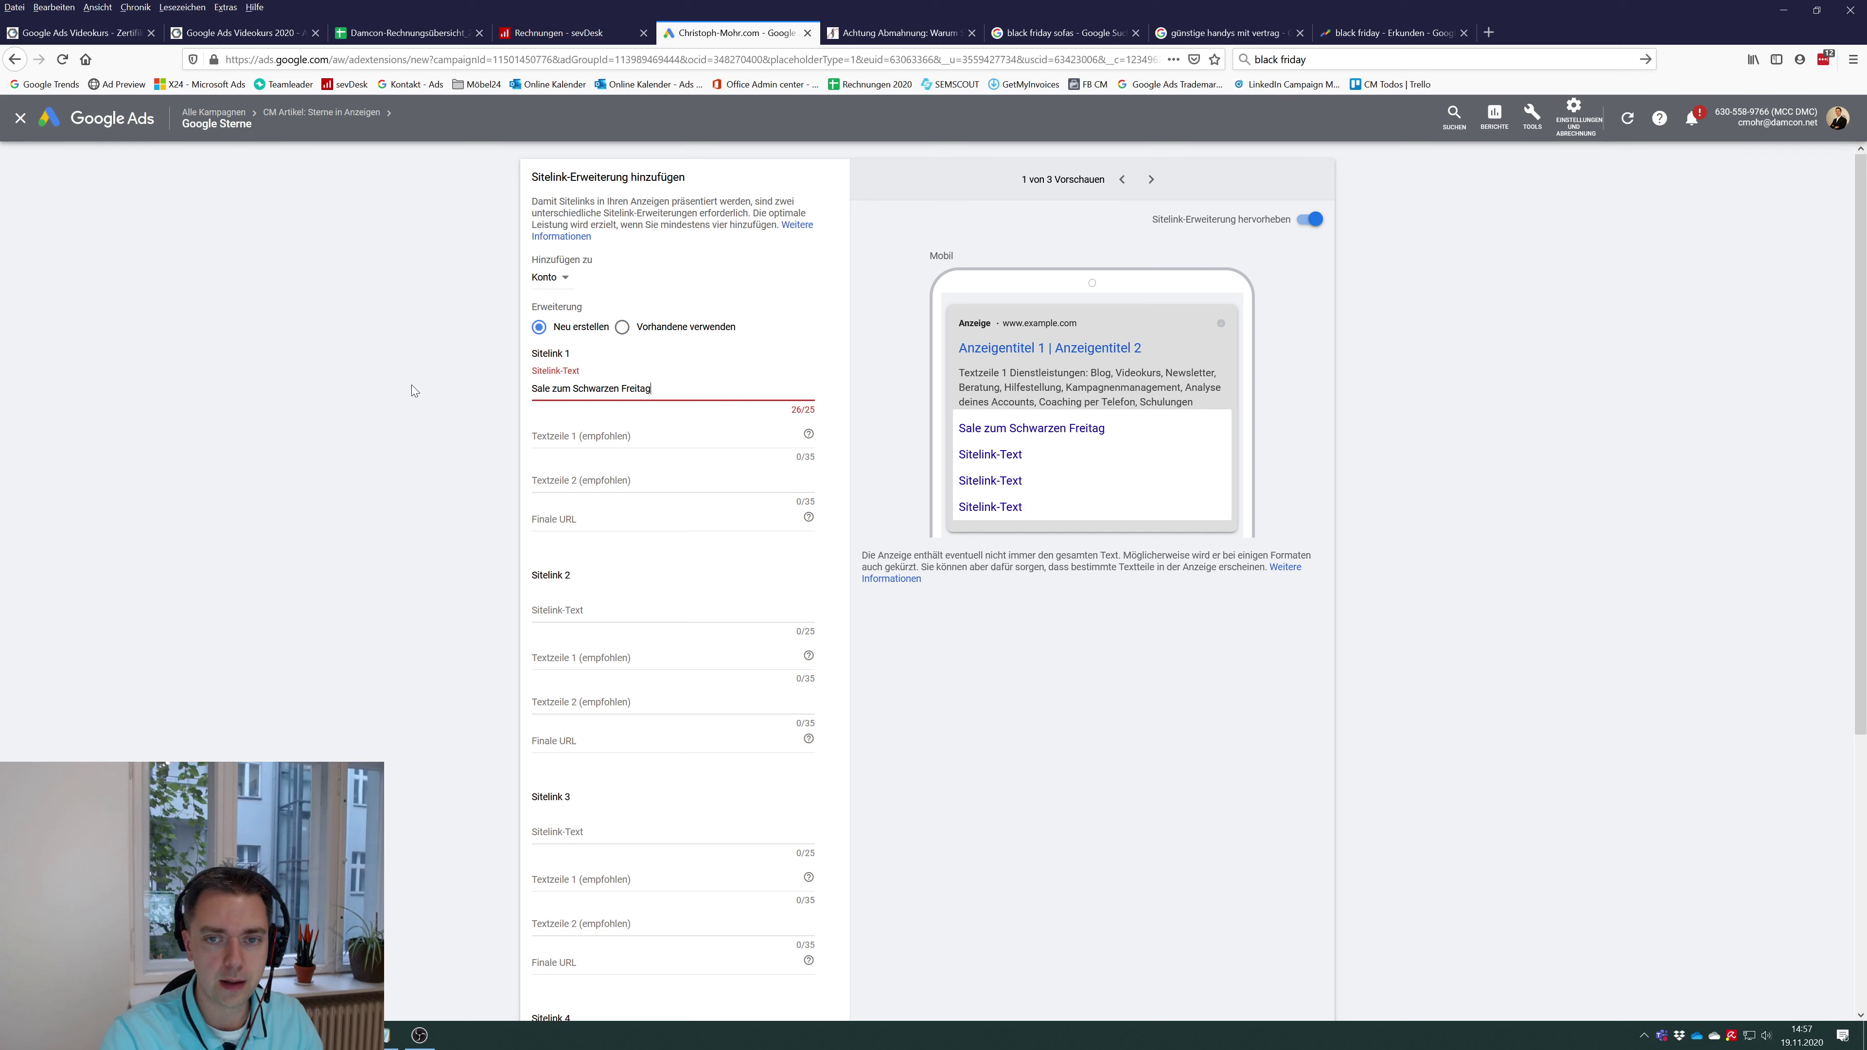
- Reword the text of Sitelink 1 to "Schwarzer Freitag-Sale"
key("ctrl+Left")
key("ctrl+Left")
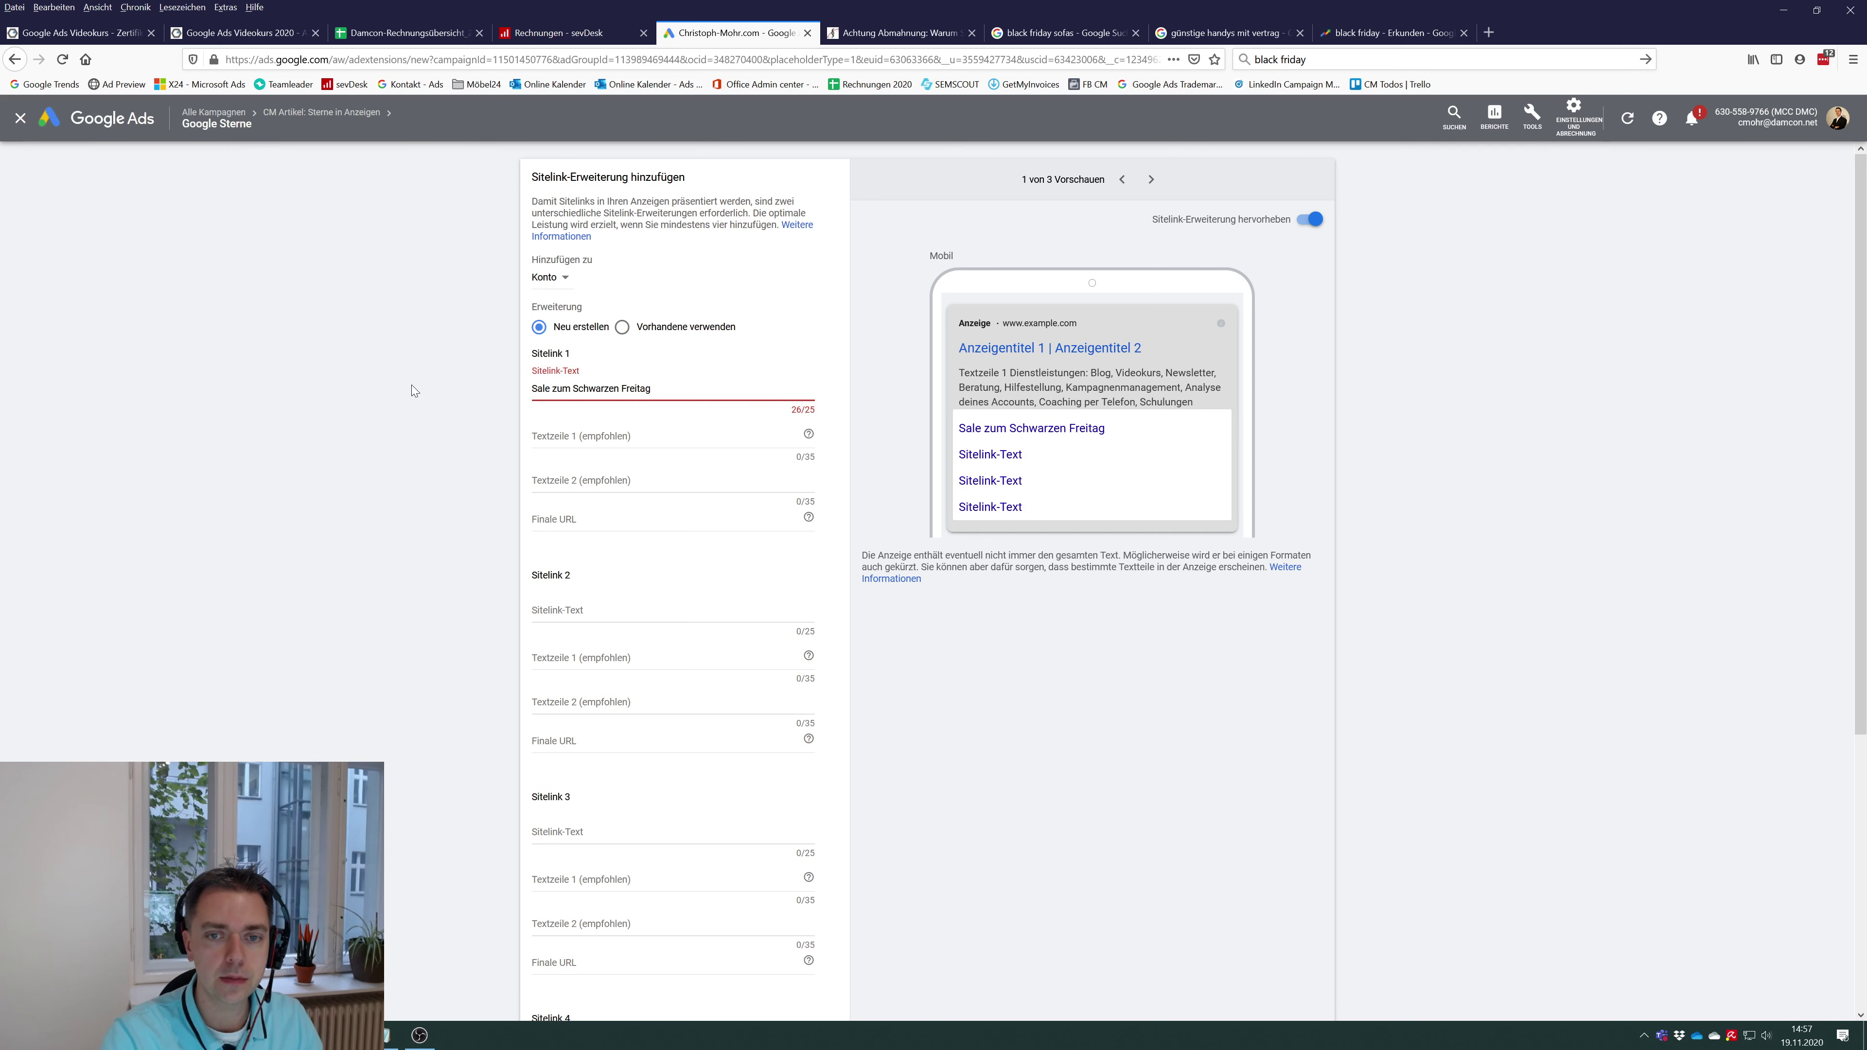
key("shift+Home")
key("BackSpace")
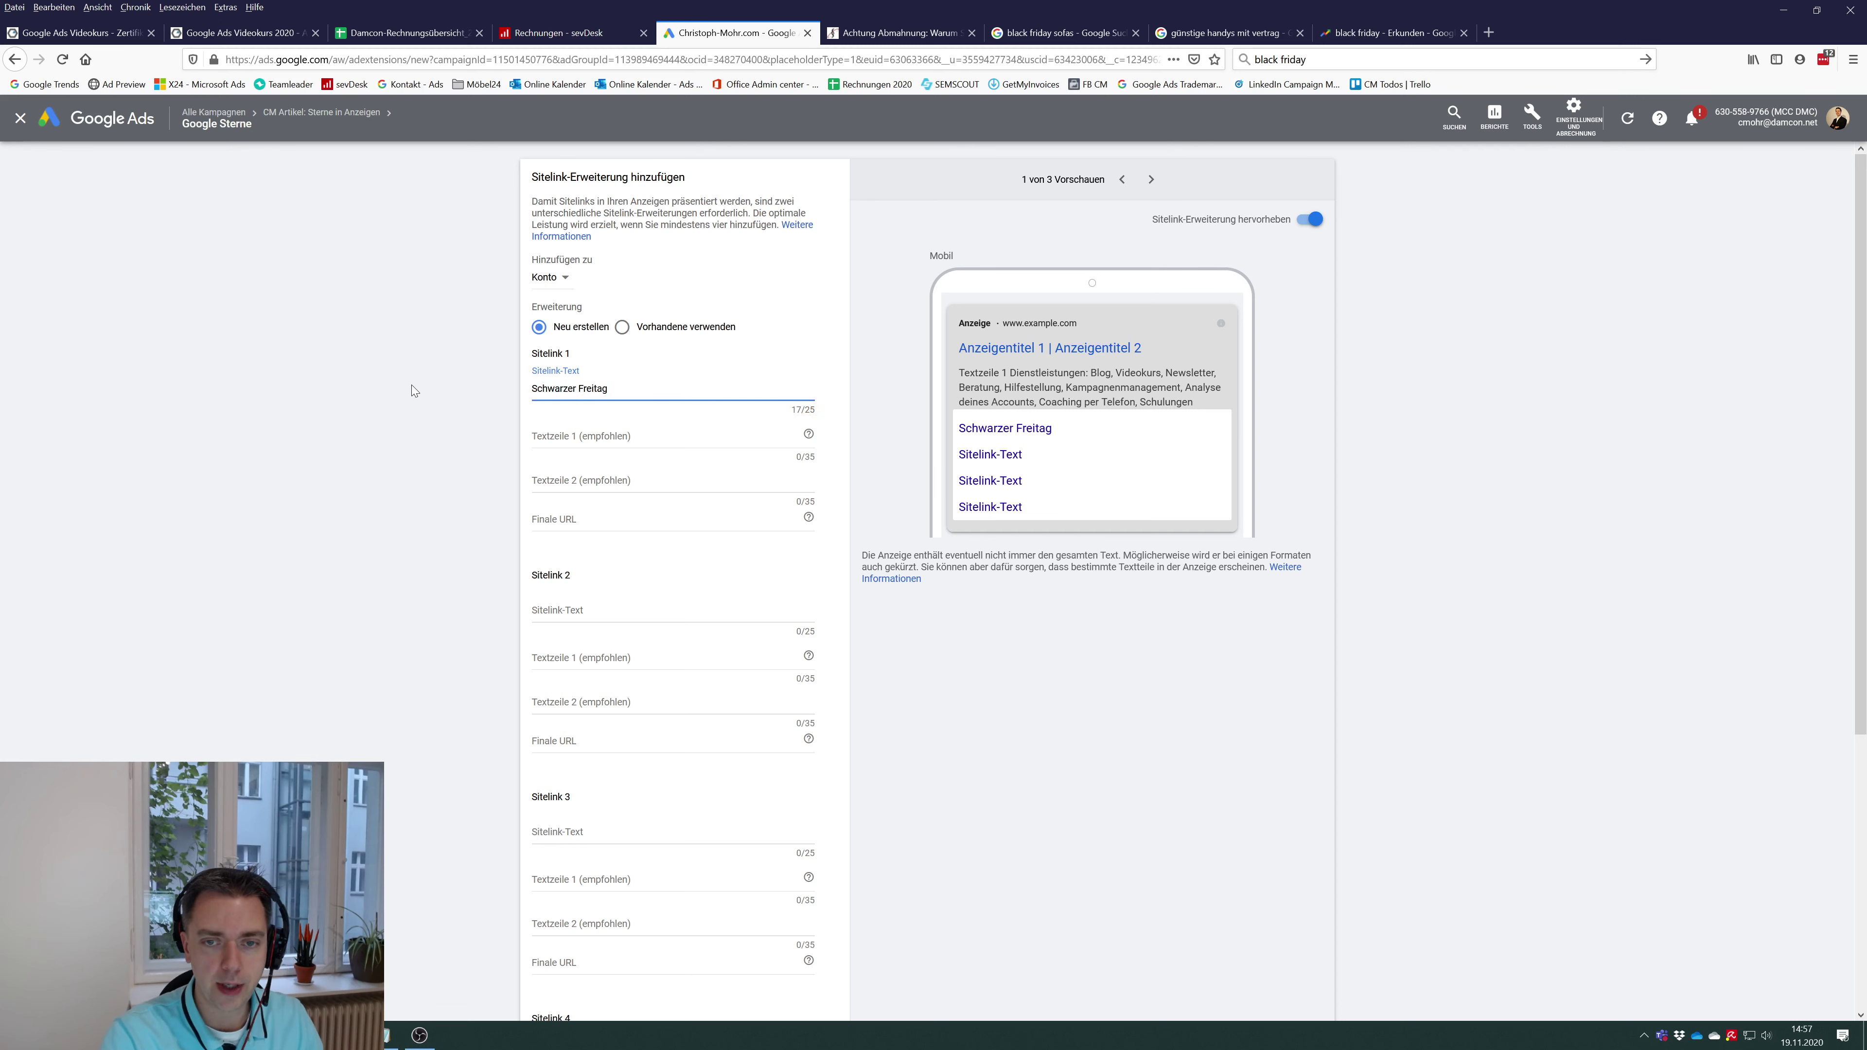
key("BackSpace")
key("BackSpace")
type("r")
key("End")
type("-Sale")
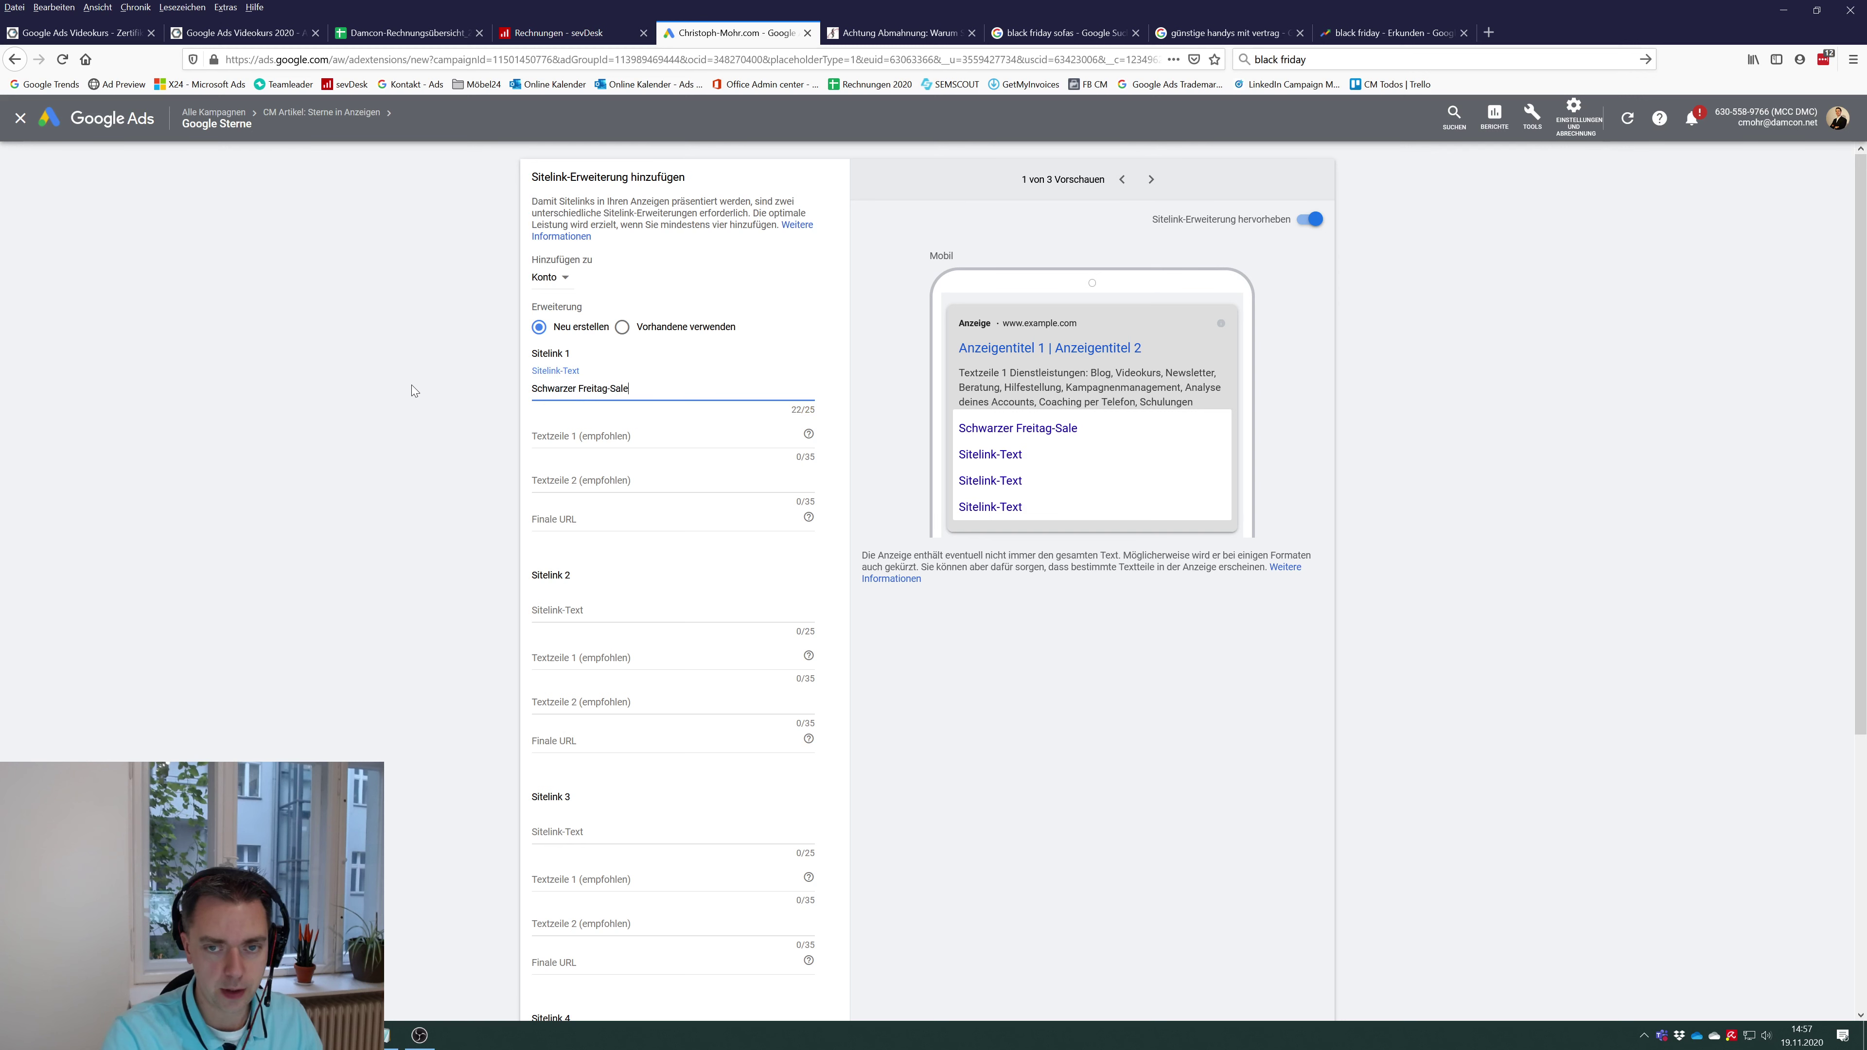
- Fill in Sitelink 1's two description lines with "In dieser Woche gibt es das Handy" and "XY für 1 statt 99€!"
key("Tab")
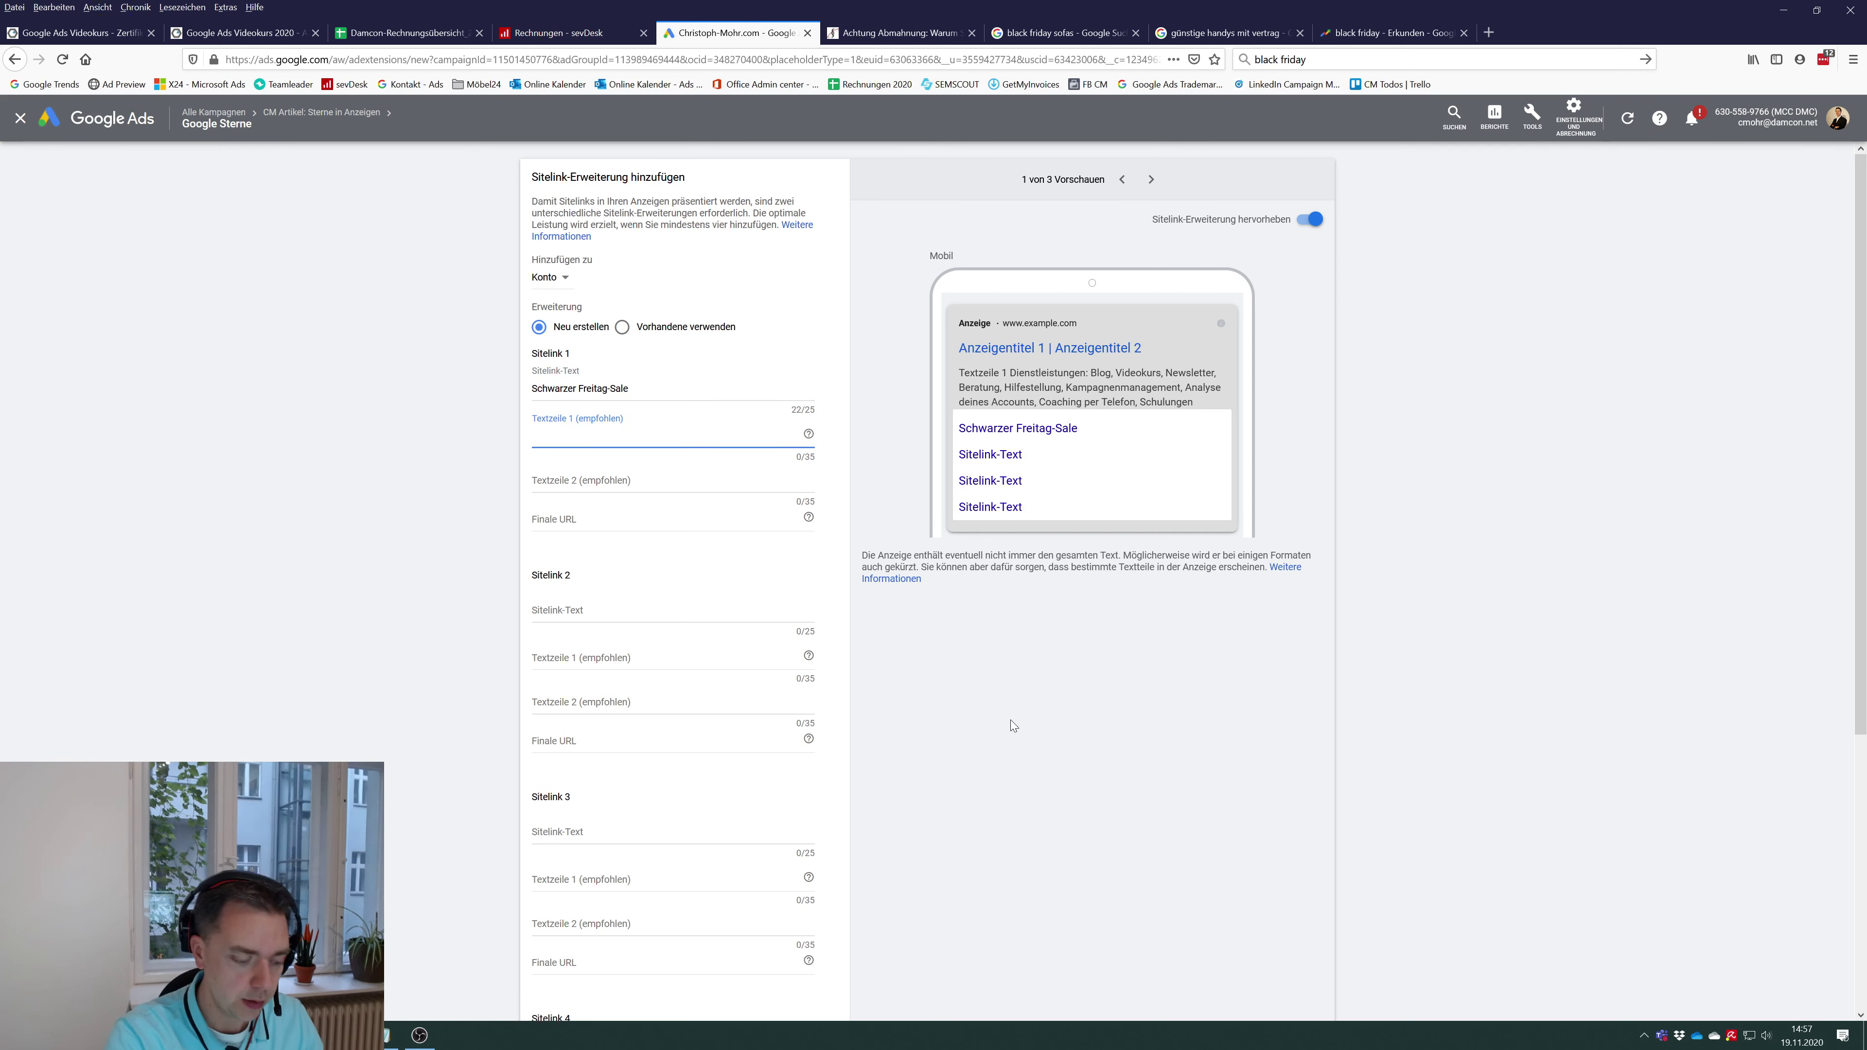
type("In dieser Woche")
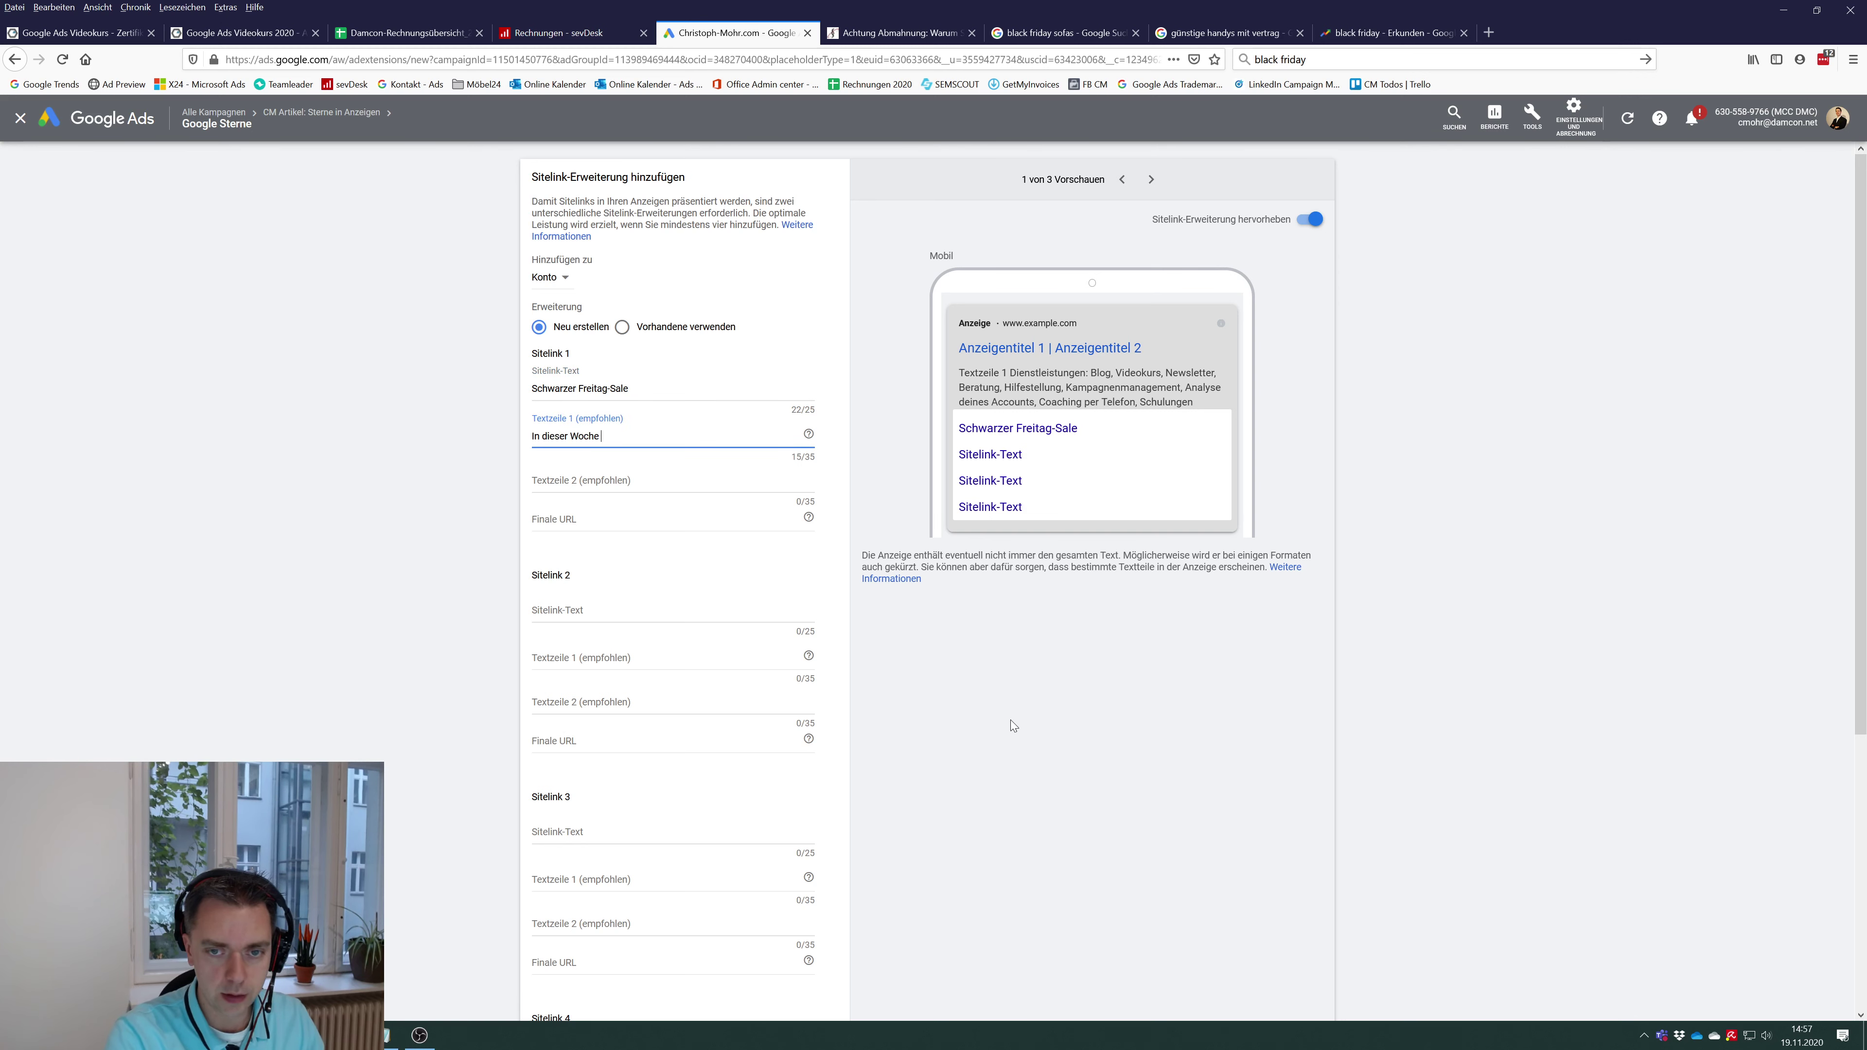
type(" gibt es das handy")
key("Tab")
type("XY f")
key("BackSpace")
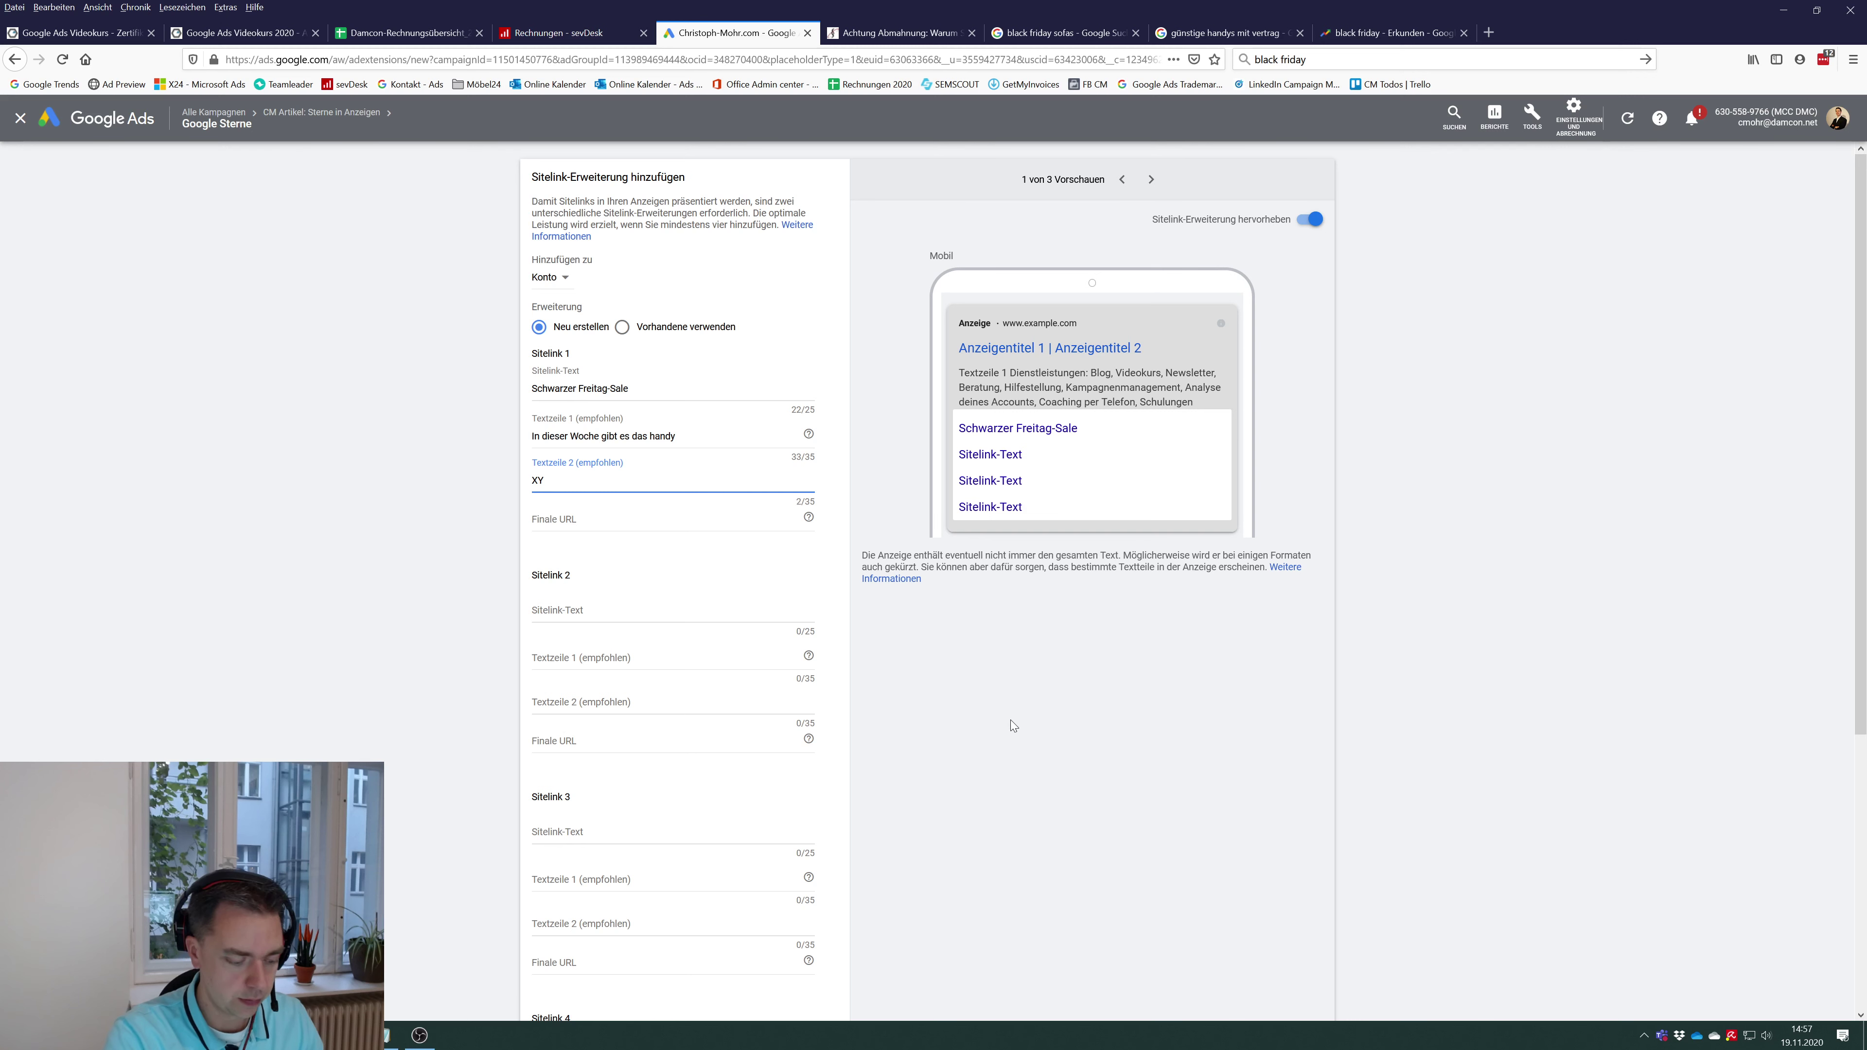
type("st")
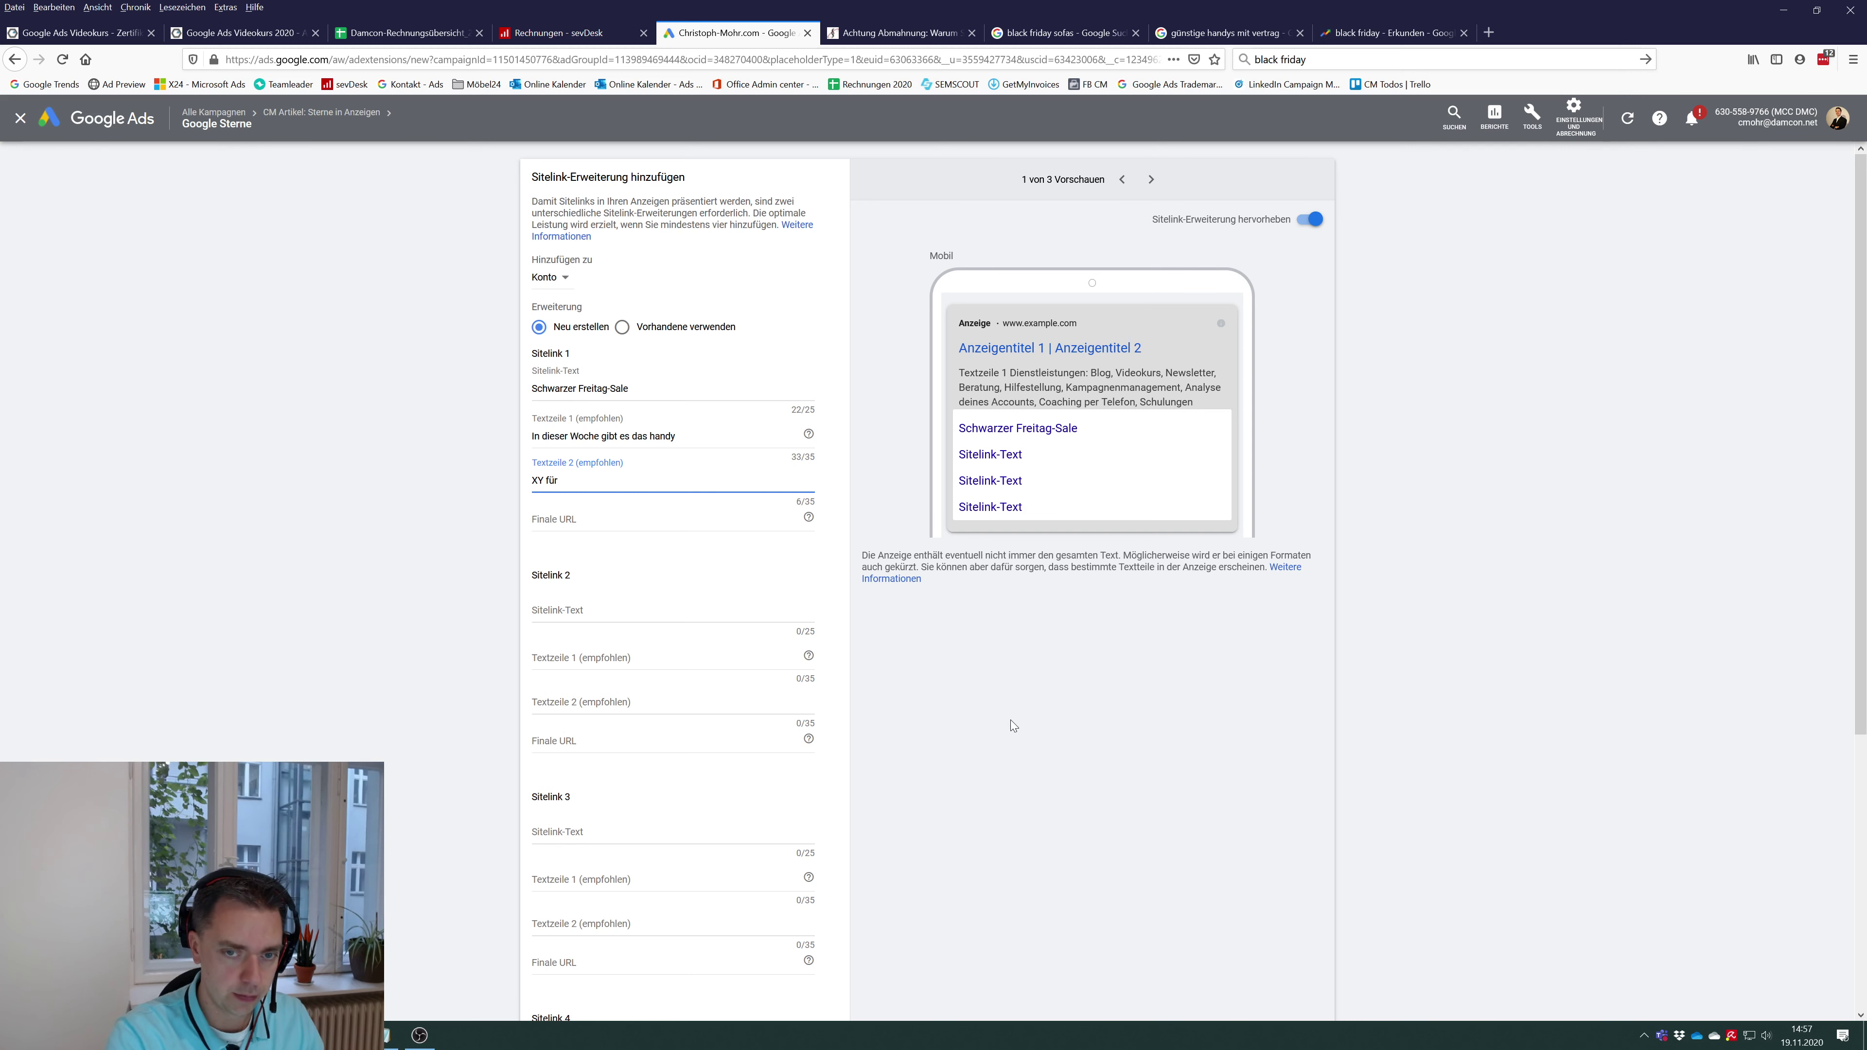
type("1 statt")
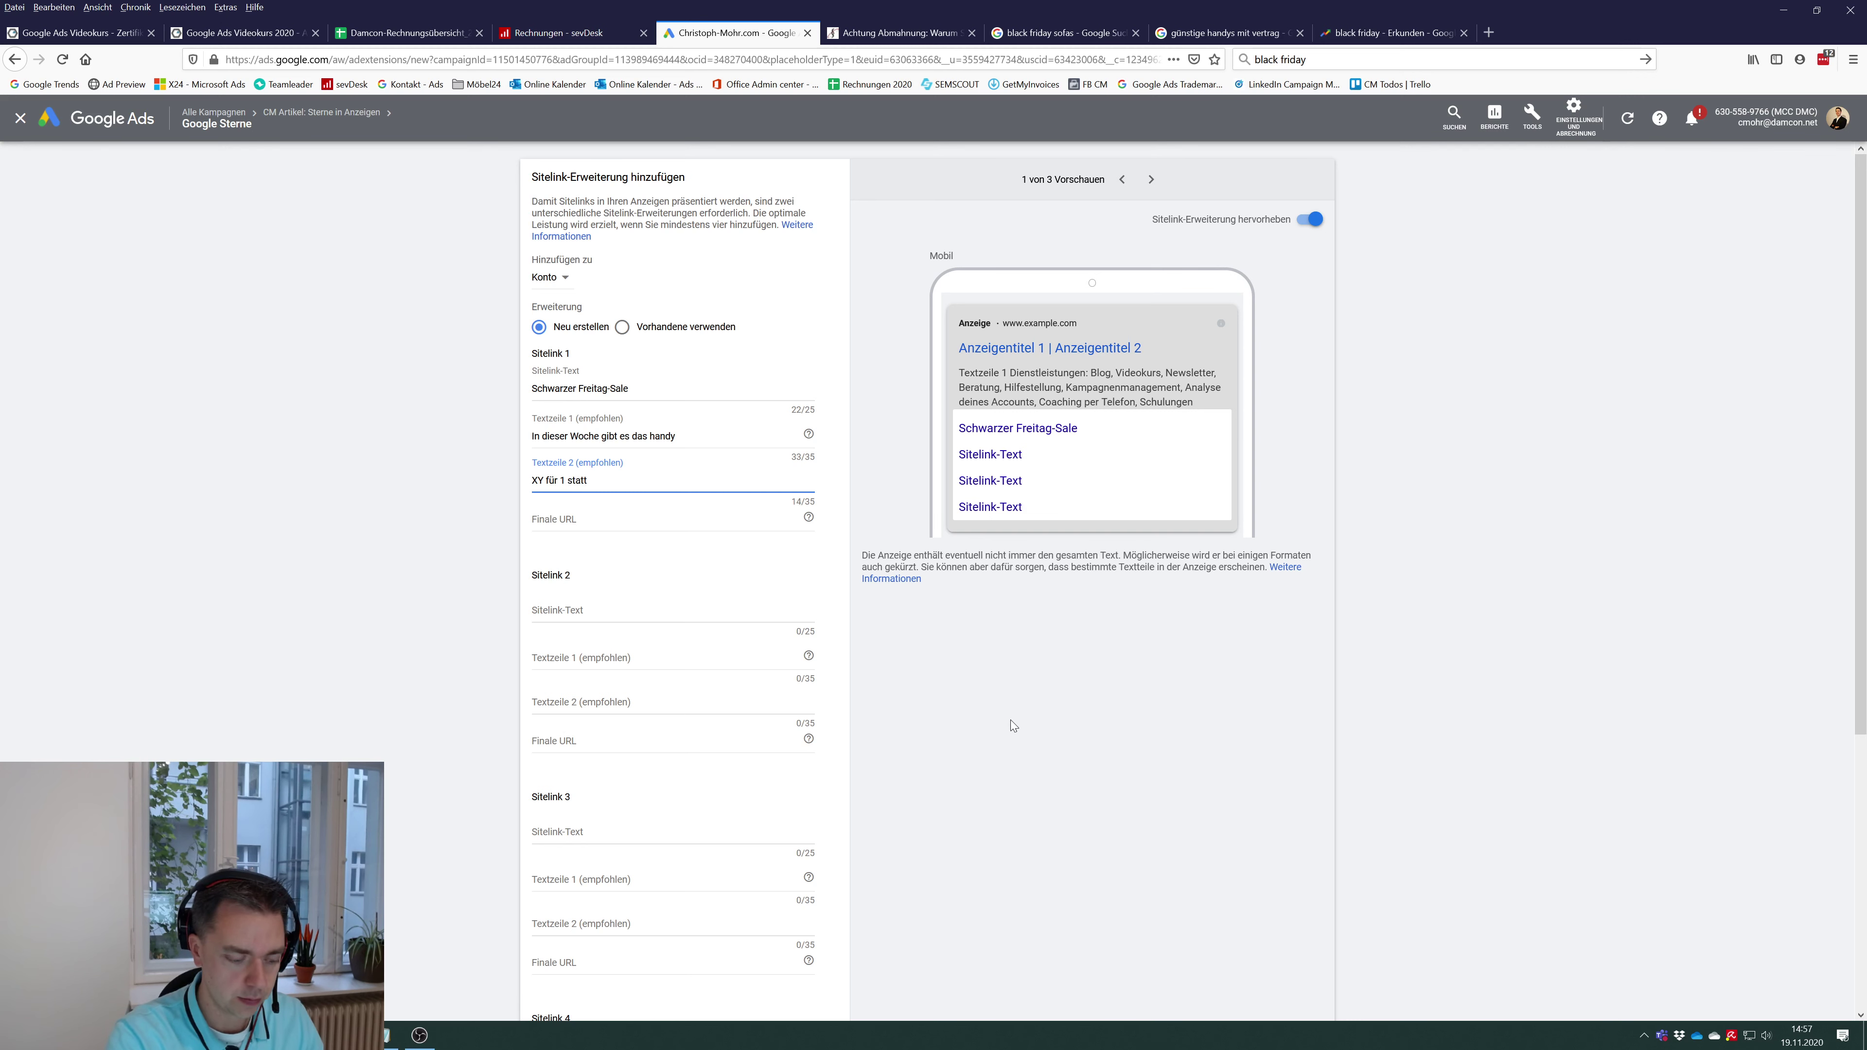
type(" 99€!")
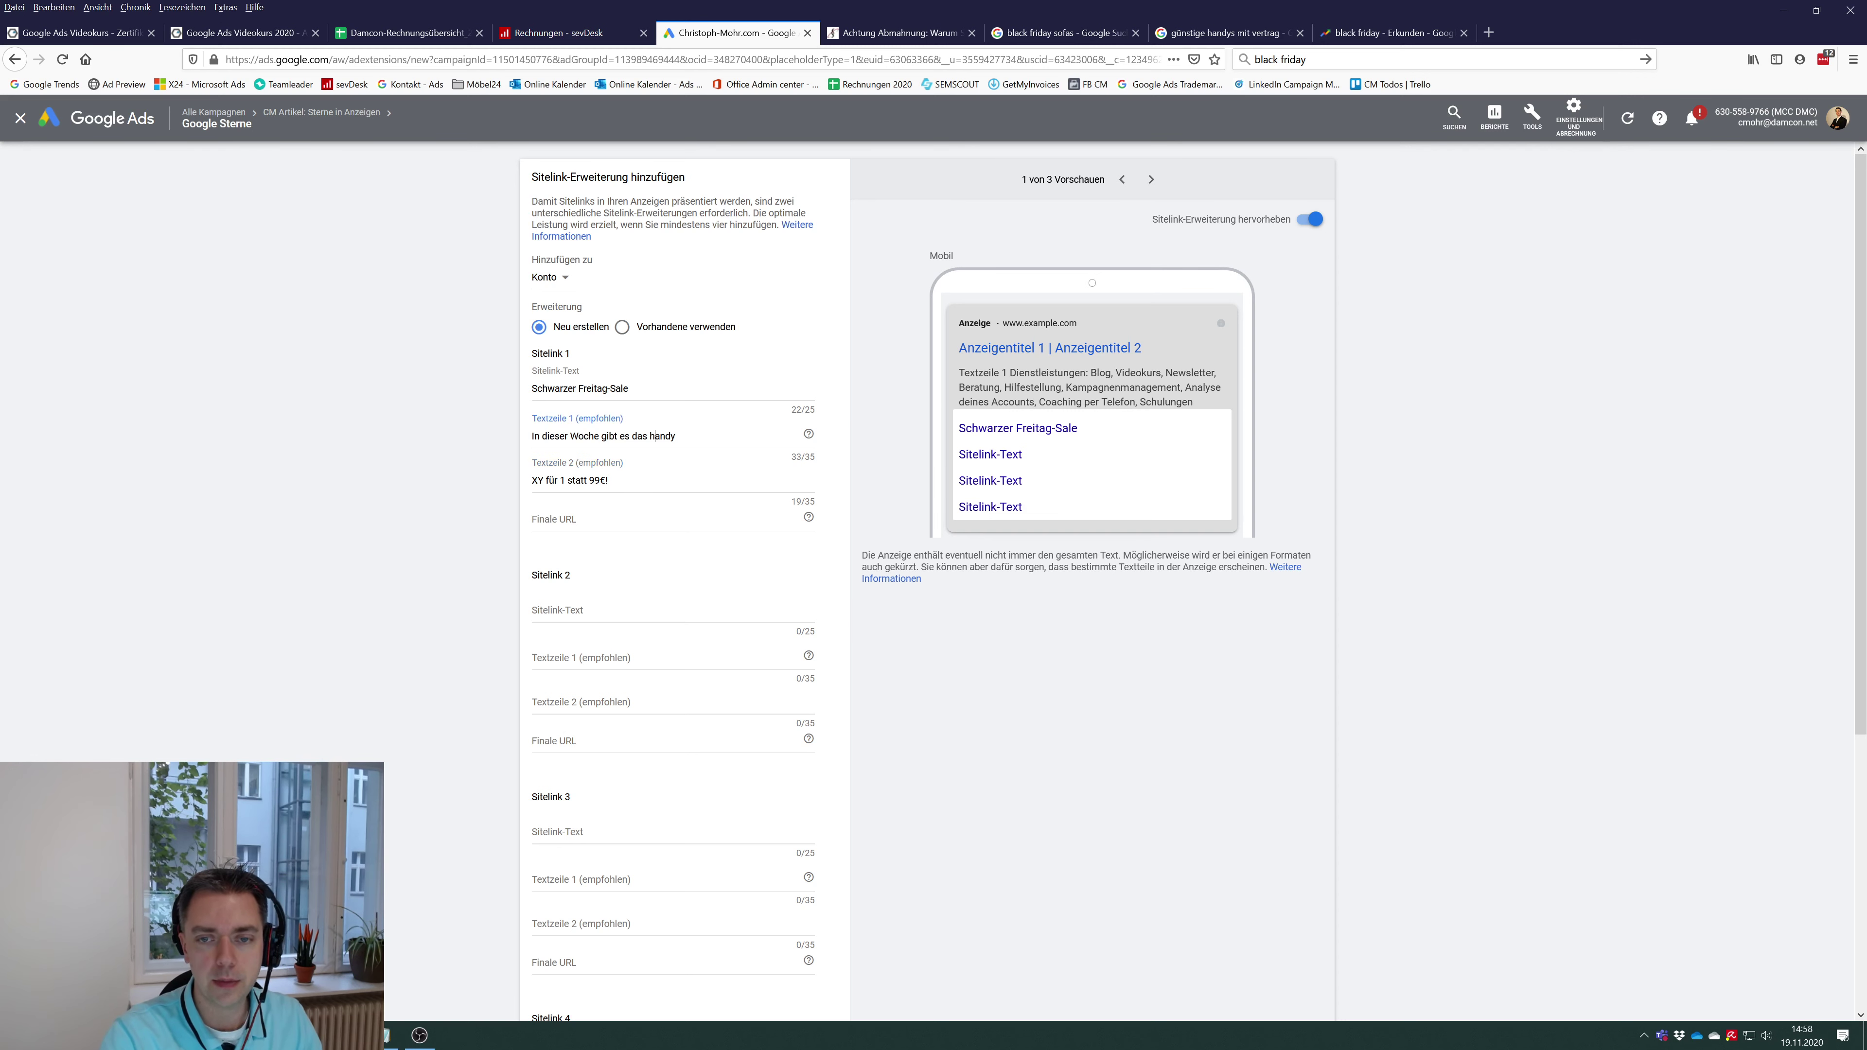
left_click_drag(650, 437, 656, 436)
type("H")
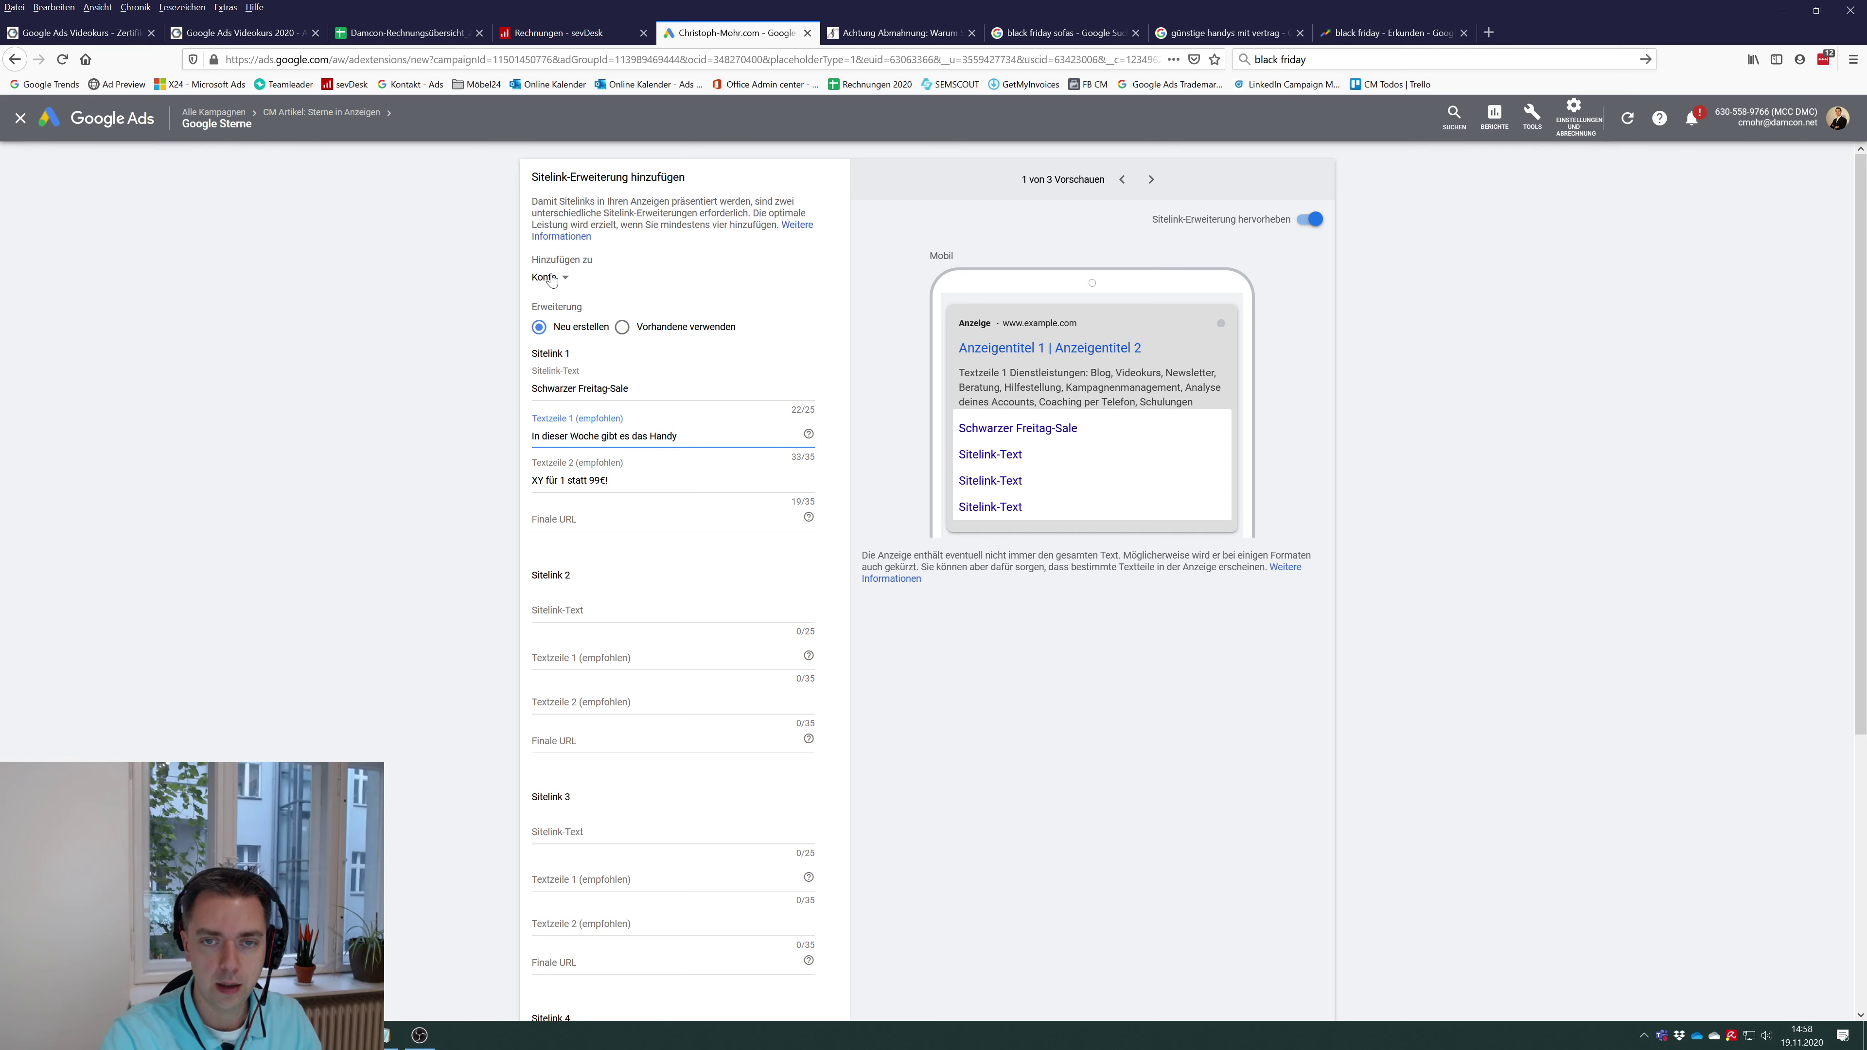
- Review the sitelink extension form and discard the new sitelinks without saving
scroll(620, 378, "down", 5)
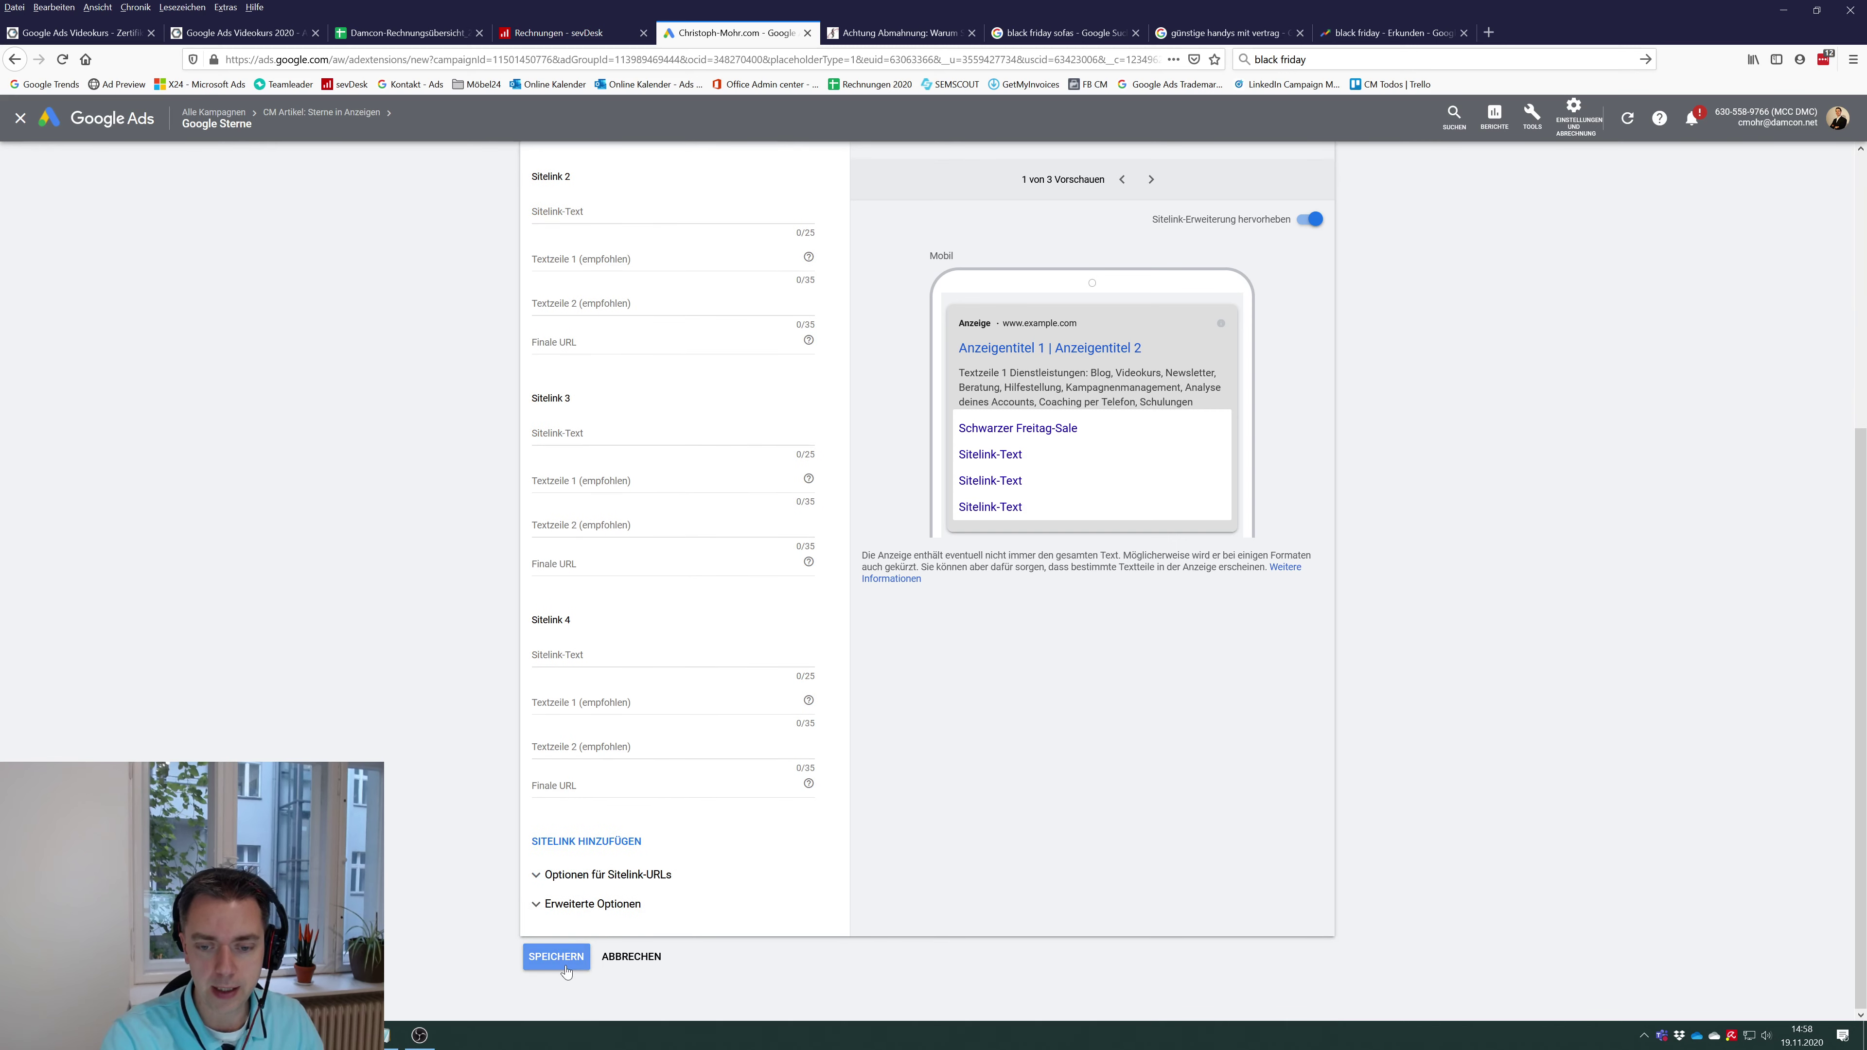
scroll(555, 948, "up", 4)
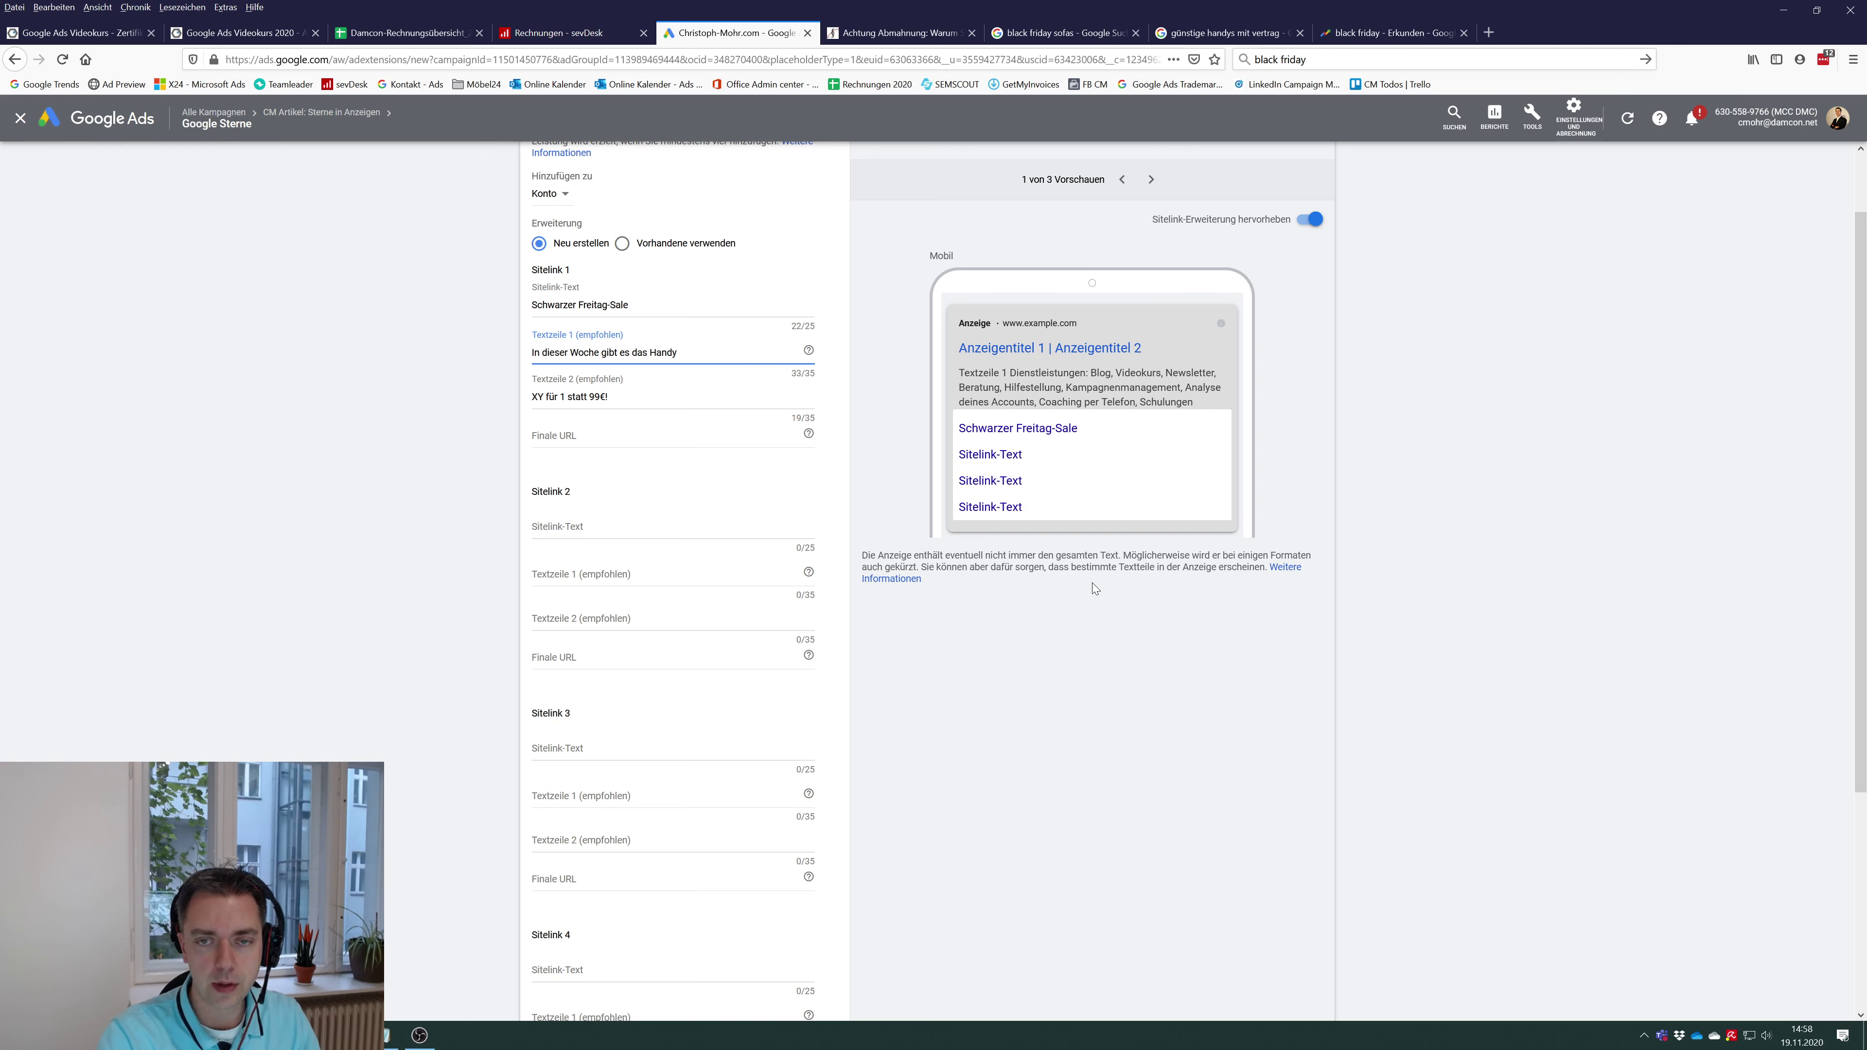
scroll(1088, 589, "down", 4)
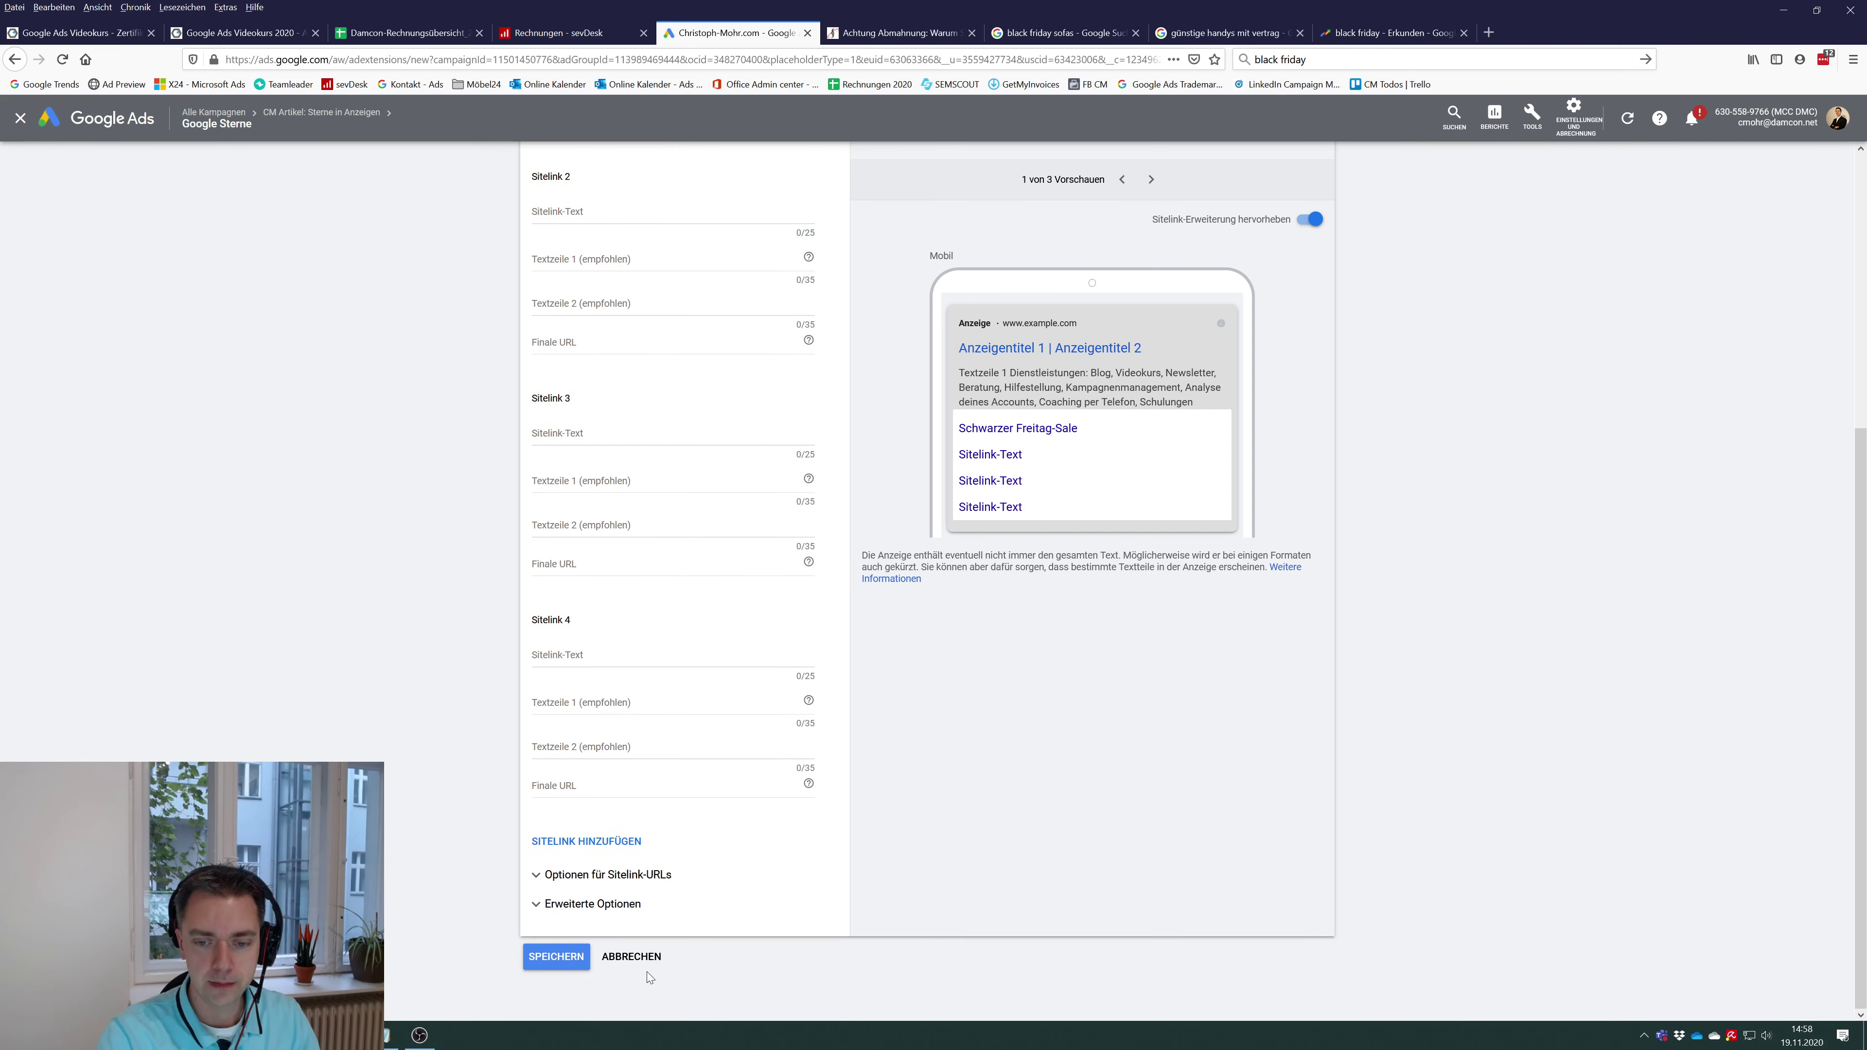
left_click(633, 958)
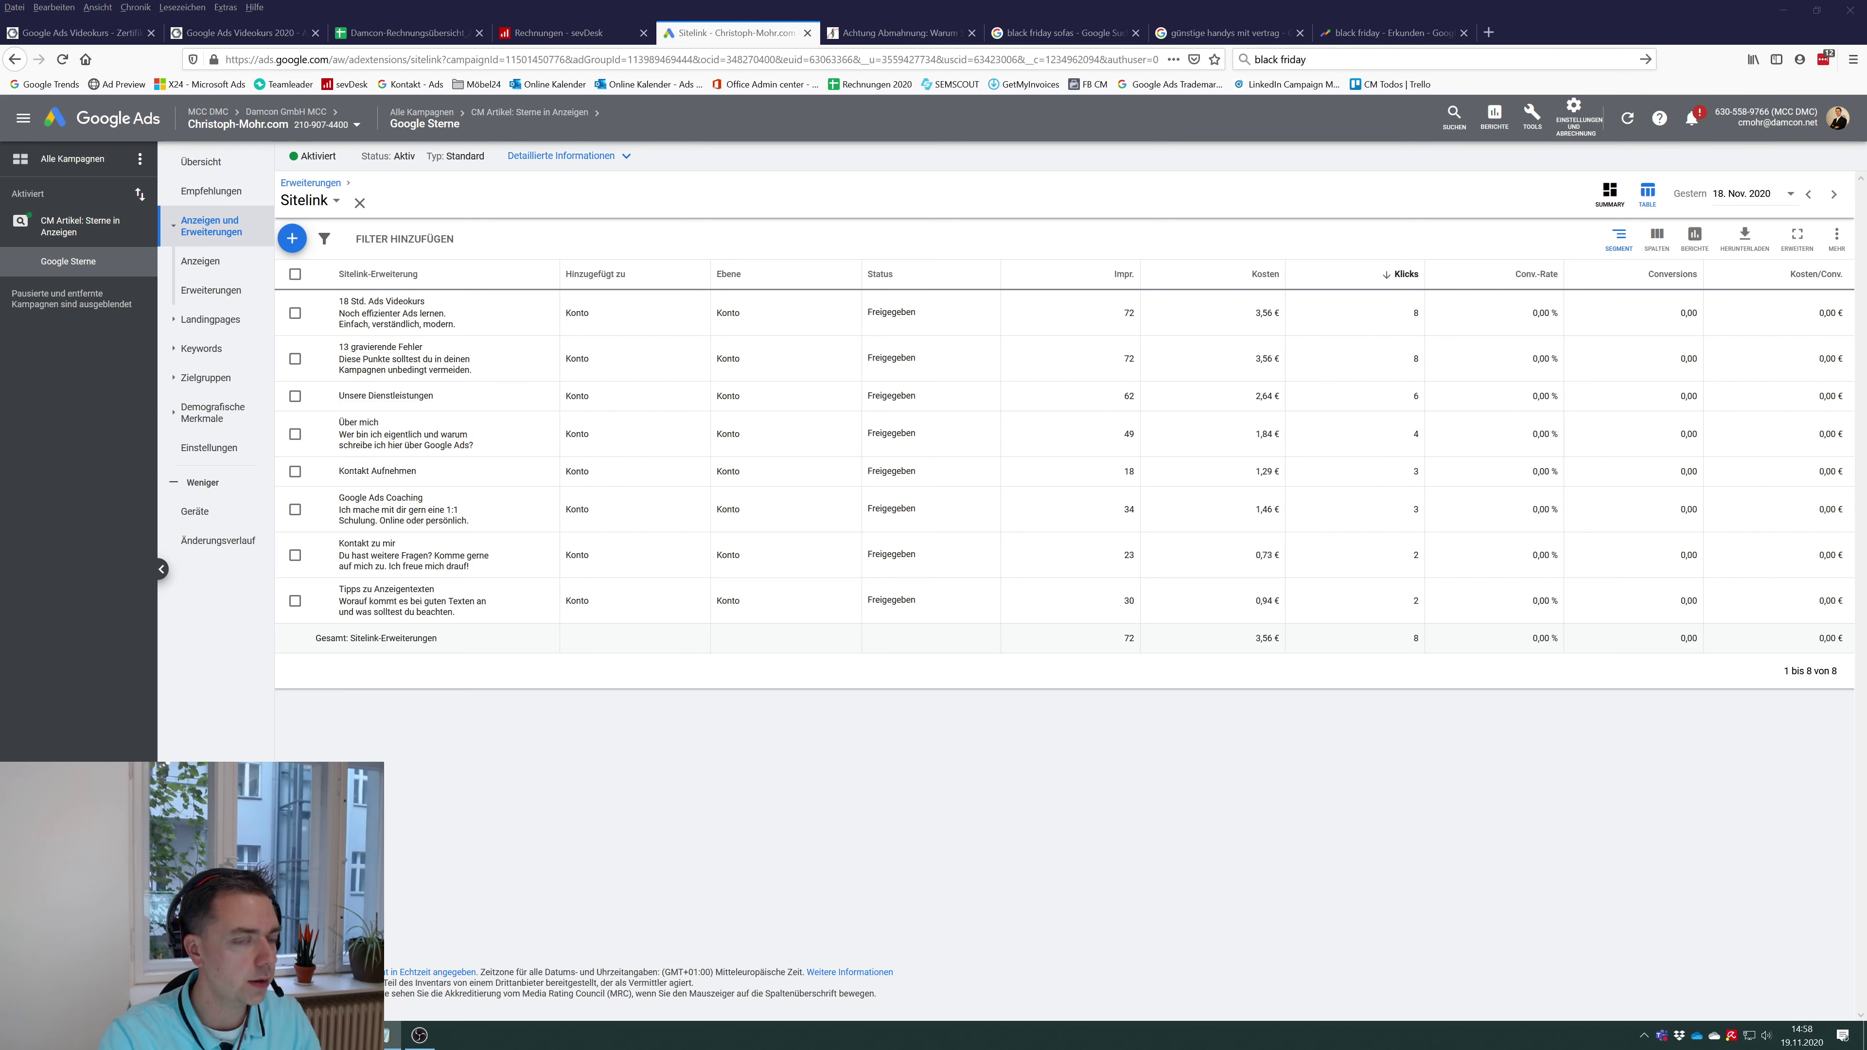
- Open the overview of all extensions for the Google Sterne ad group and look through the extension types in use
left_click(317, 185)
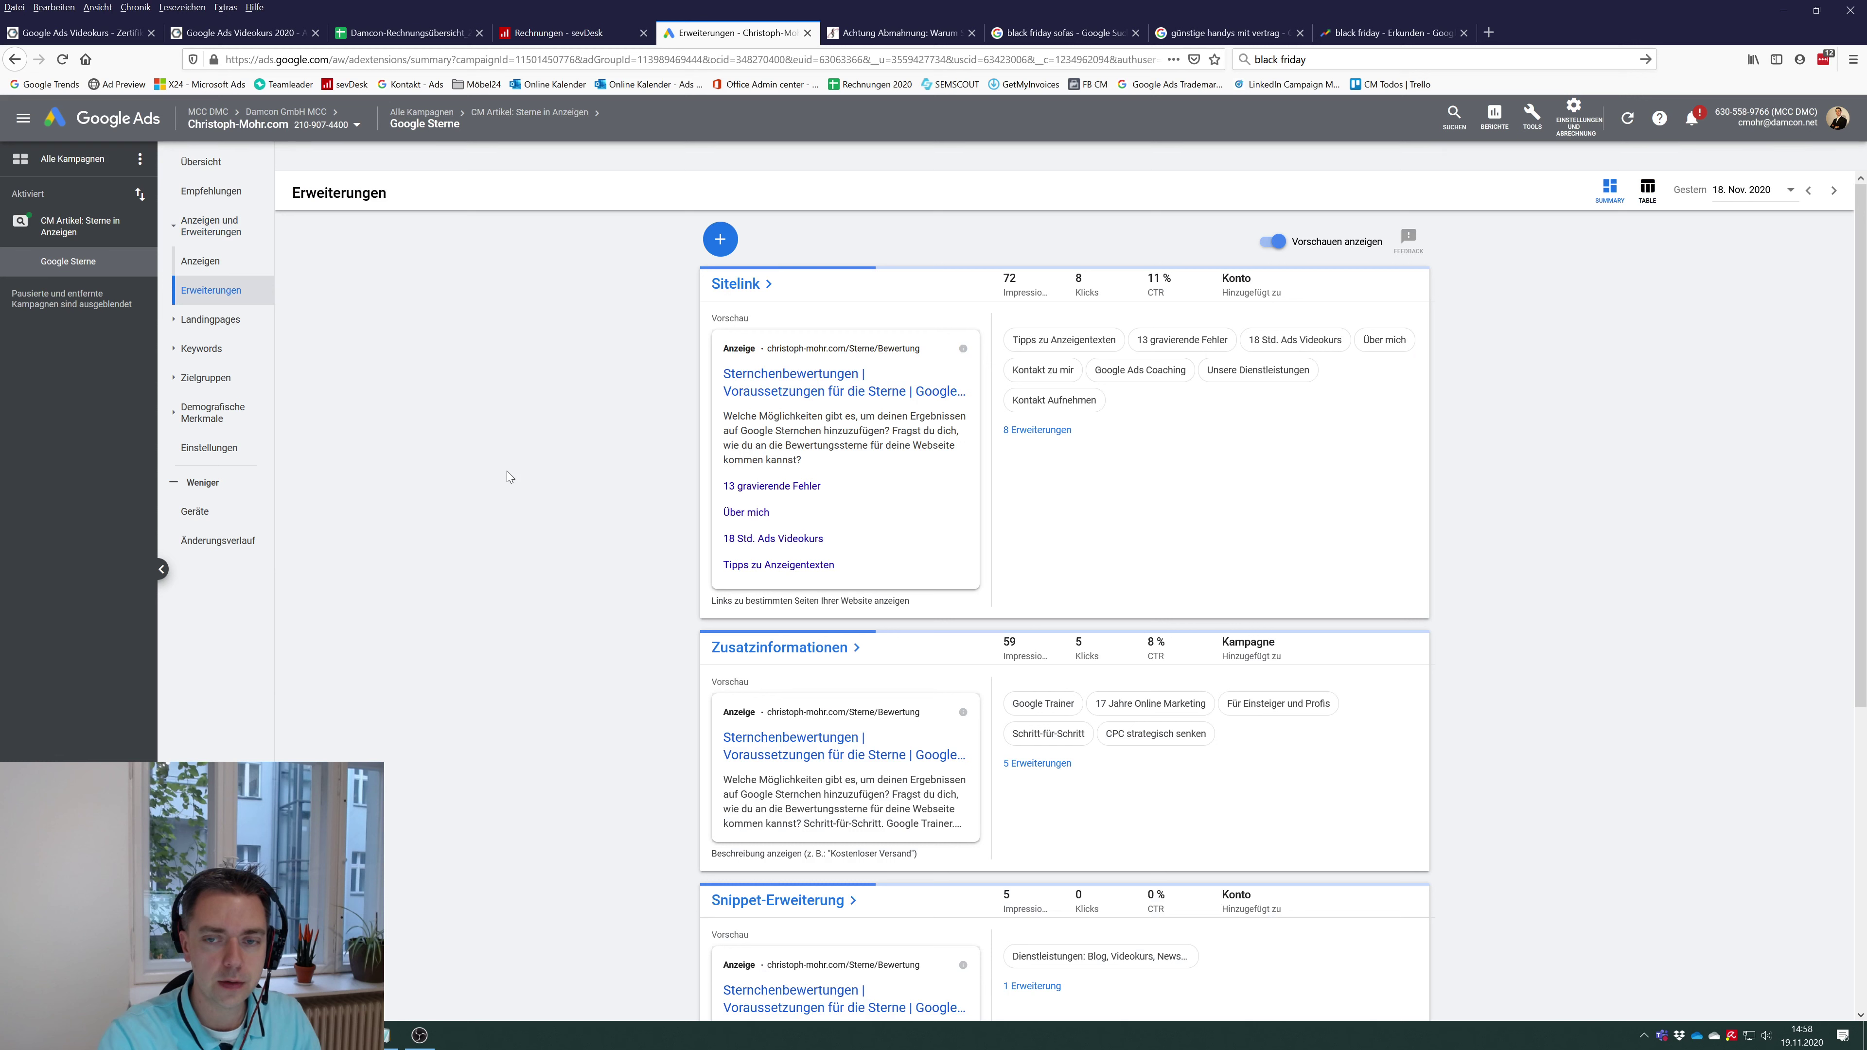
scroll(616, 666, "down", 2)
scroll(616, 666, "down", 3)
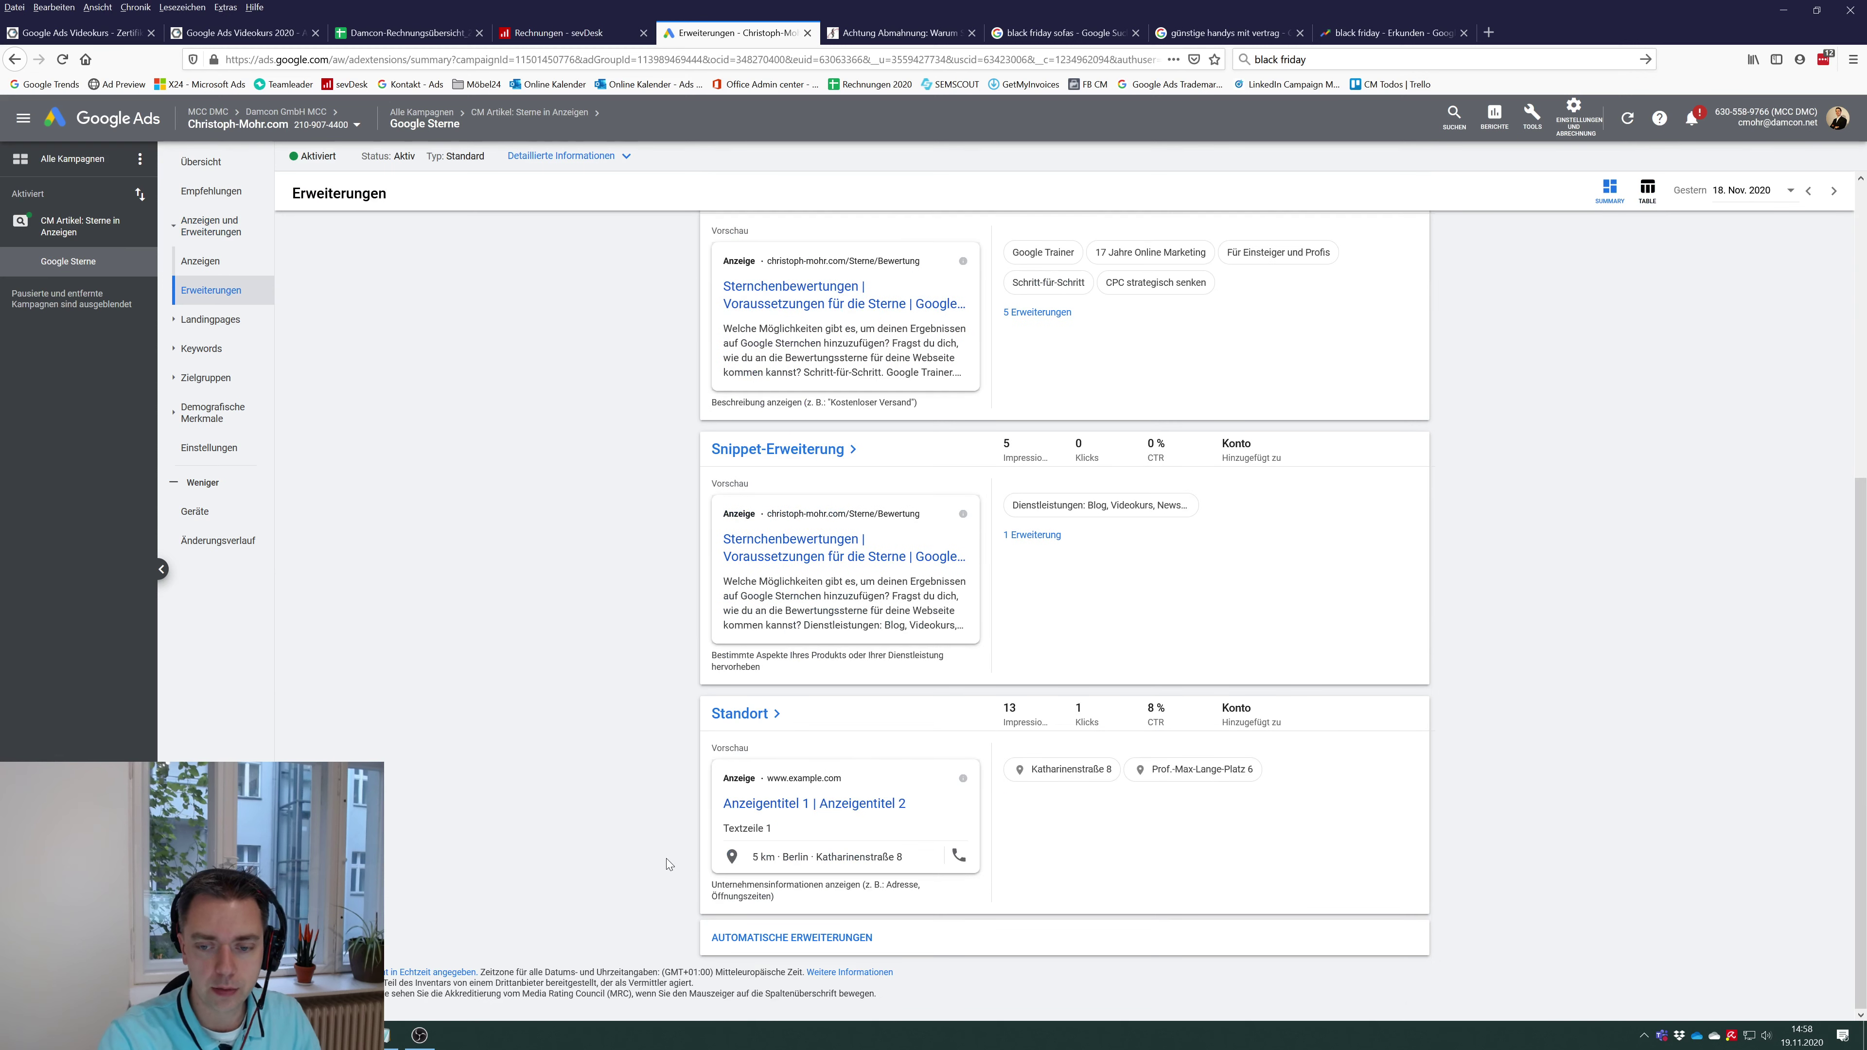
scroll(667, 859, "up", 5)
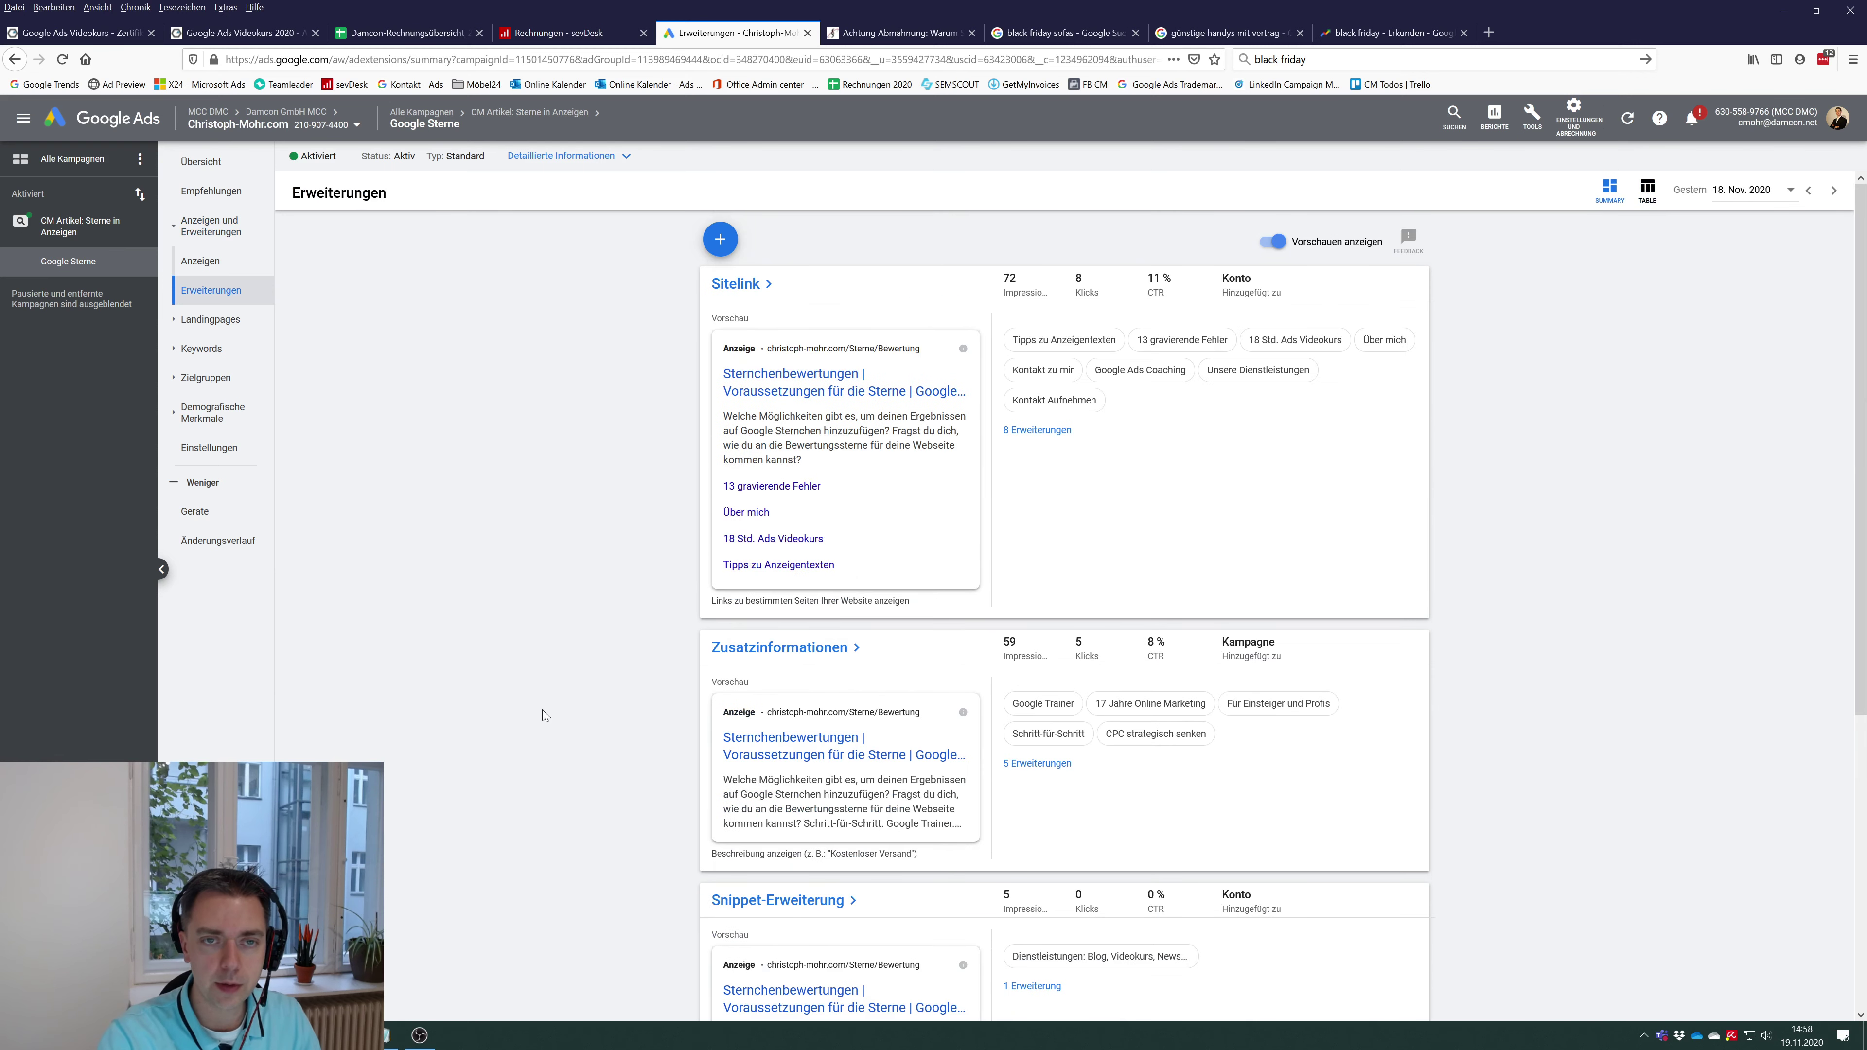
- Start a new Angebotserweiterung and compare it with the offer line of the otto.de ad in the "black friday sofas" search results
left_click(721, 239)
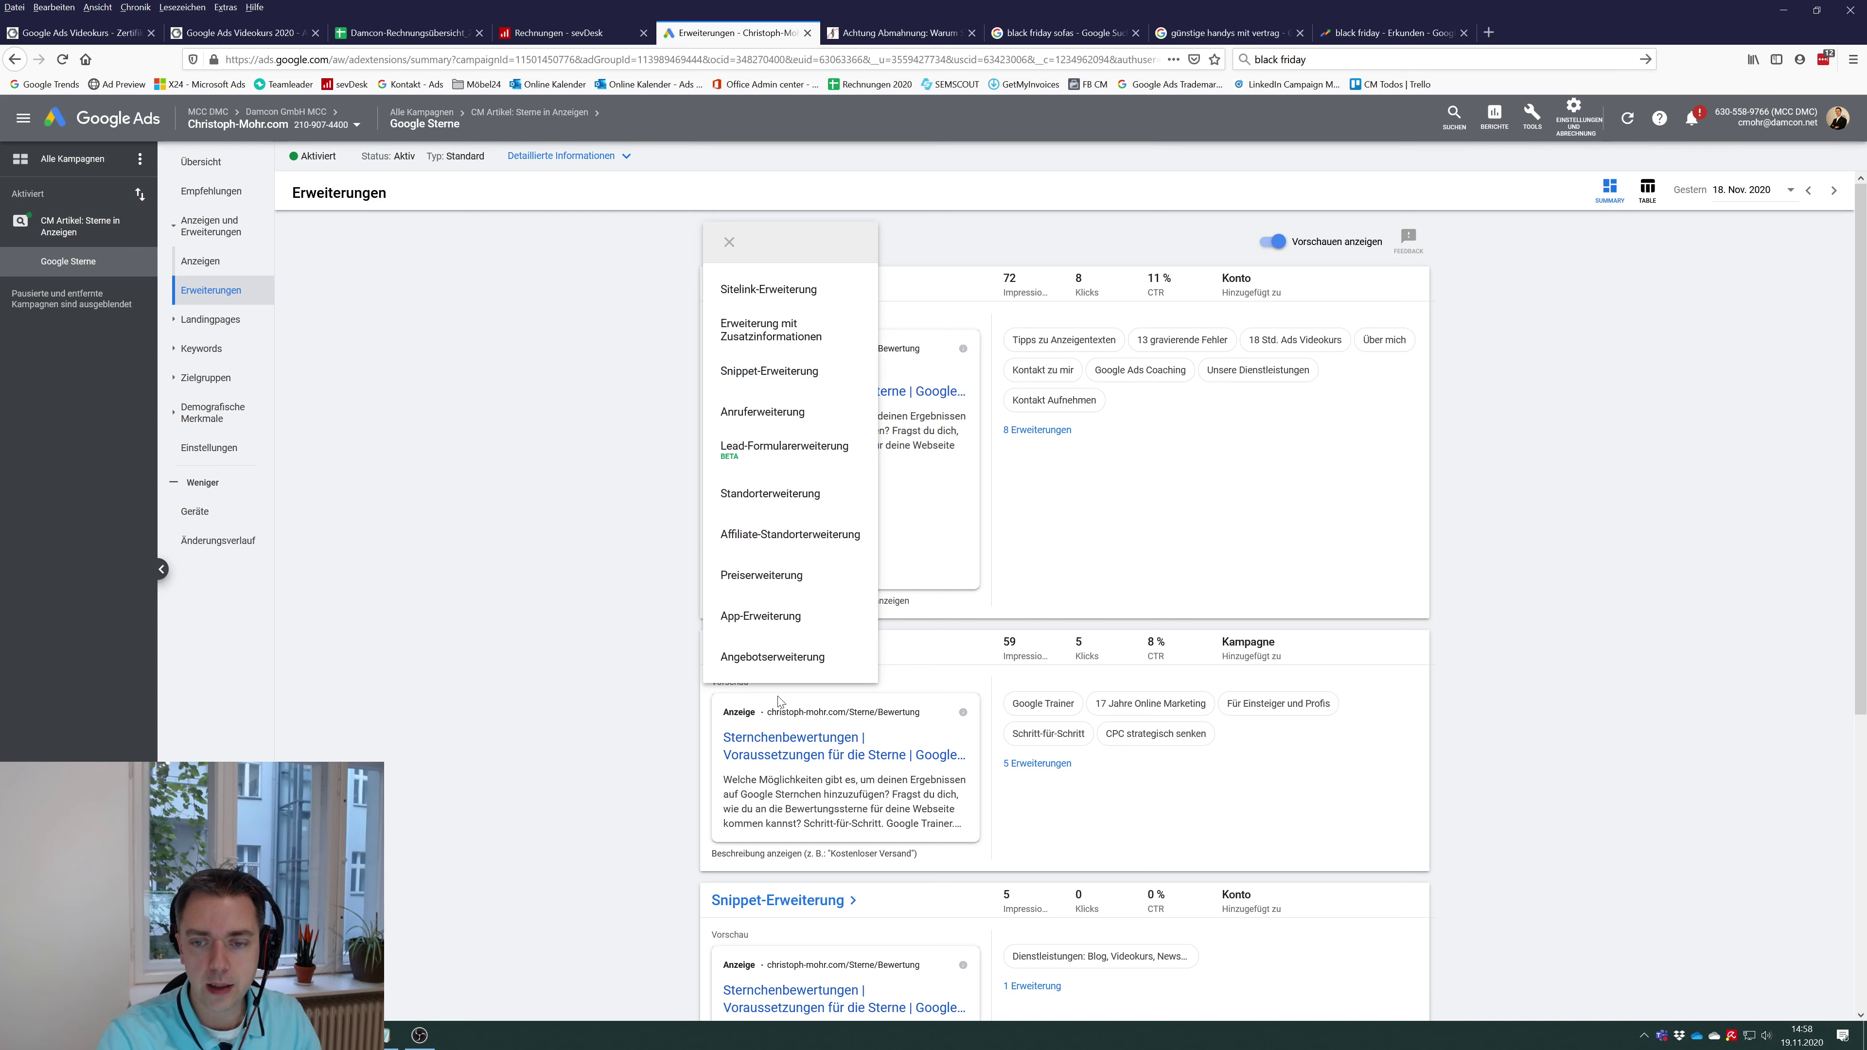
left_click(771, 657)
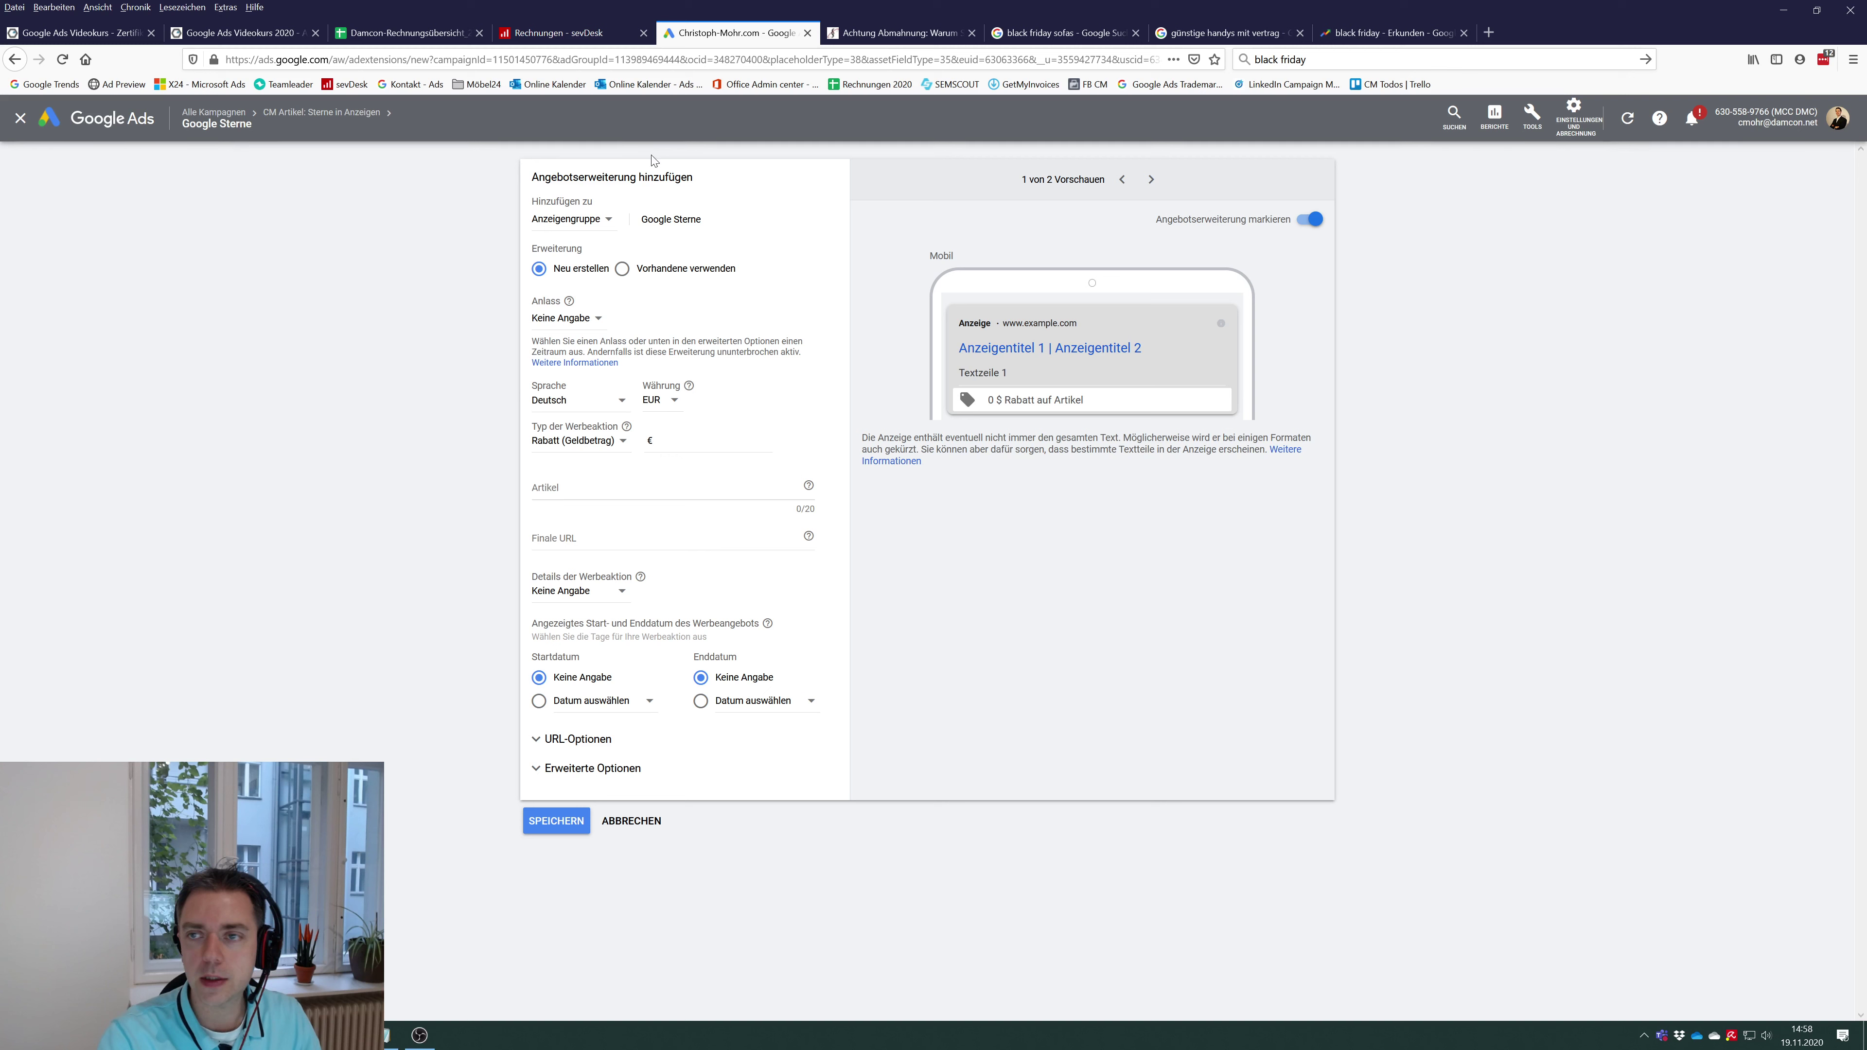
left_click(1059, 33)
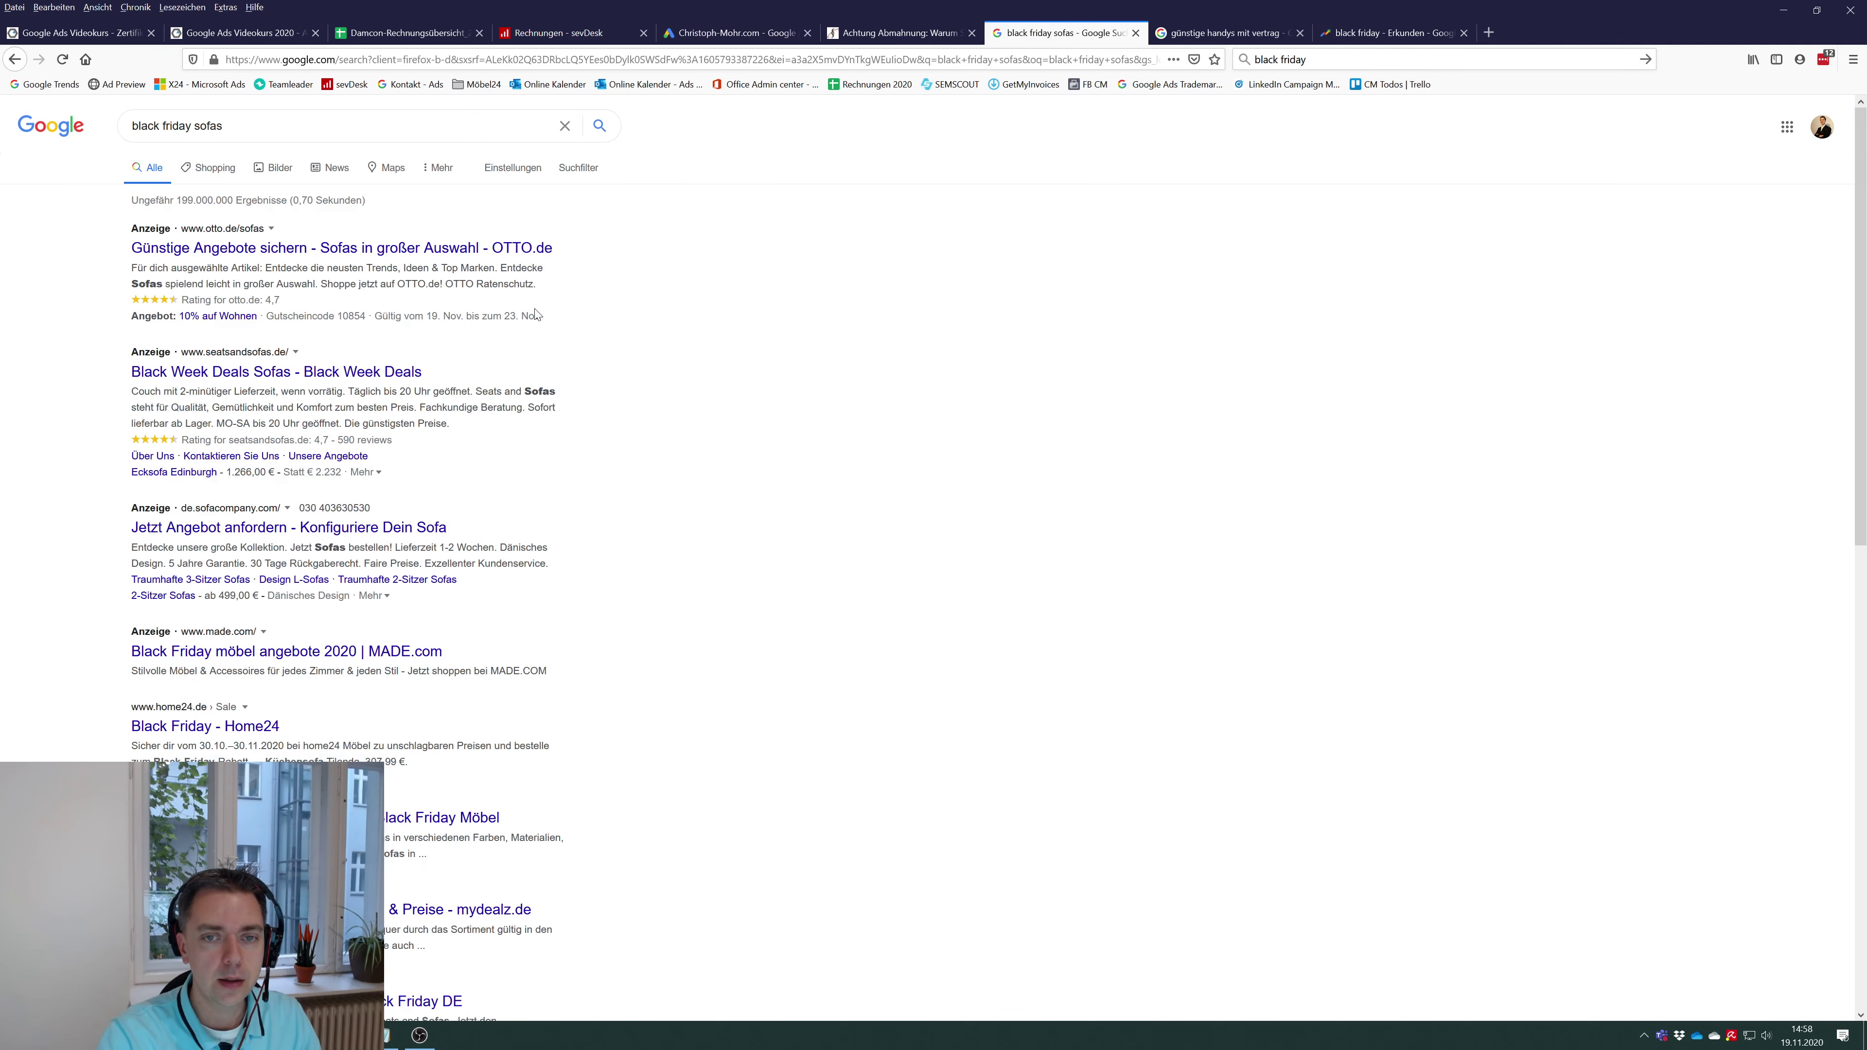
left_click_drag(547, 317, 131, 317)
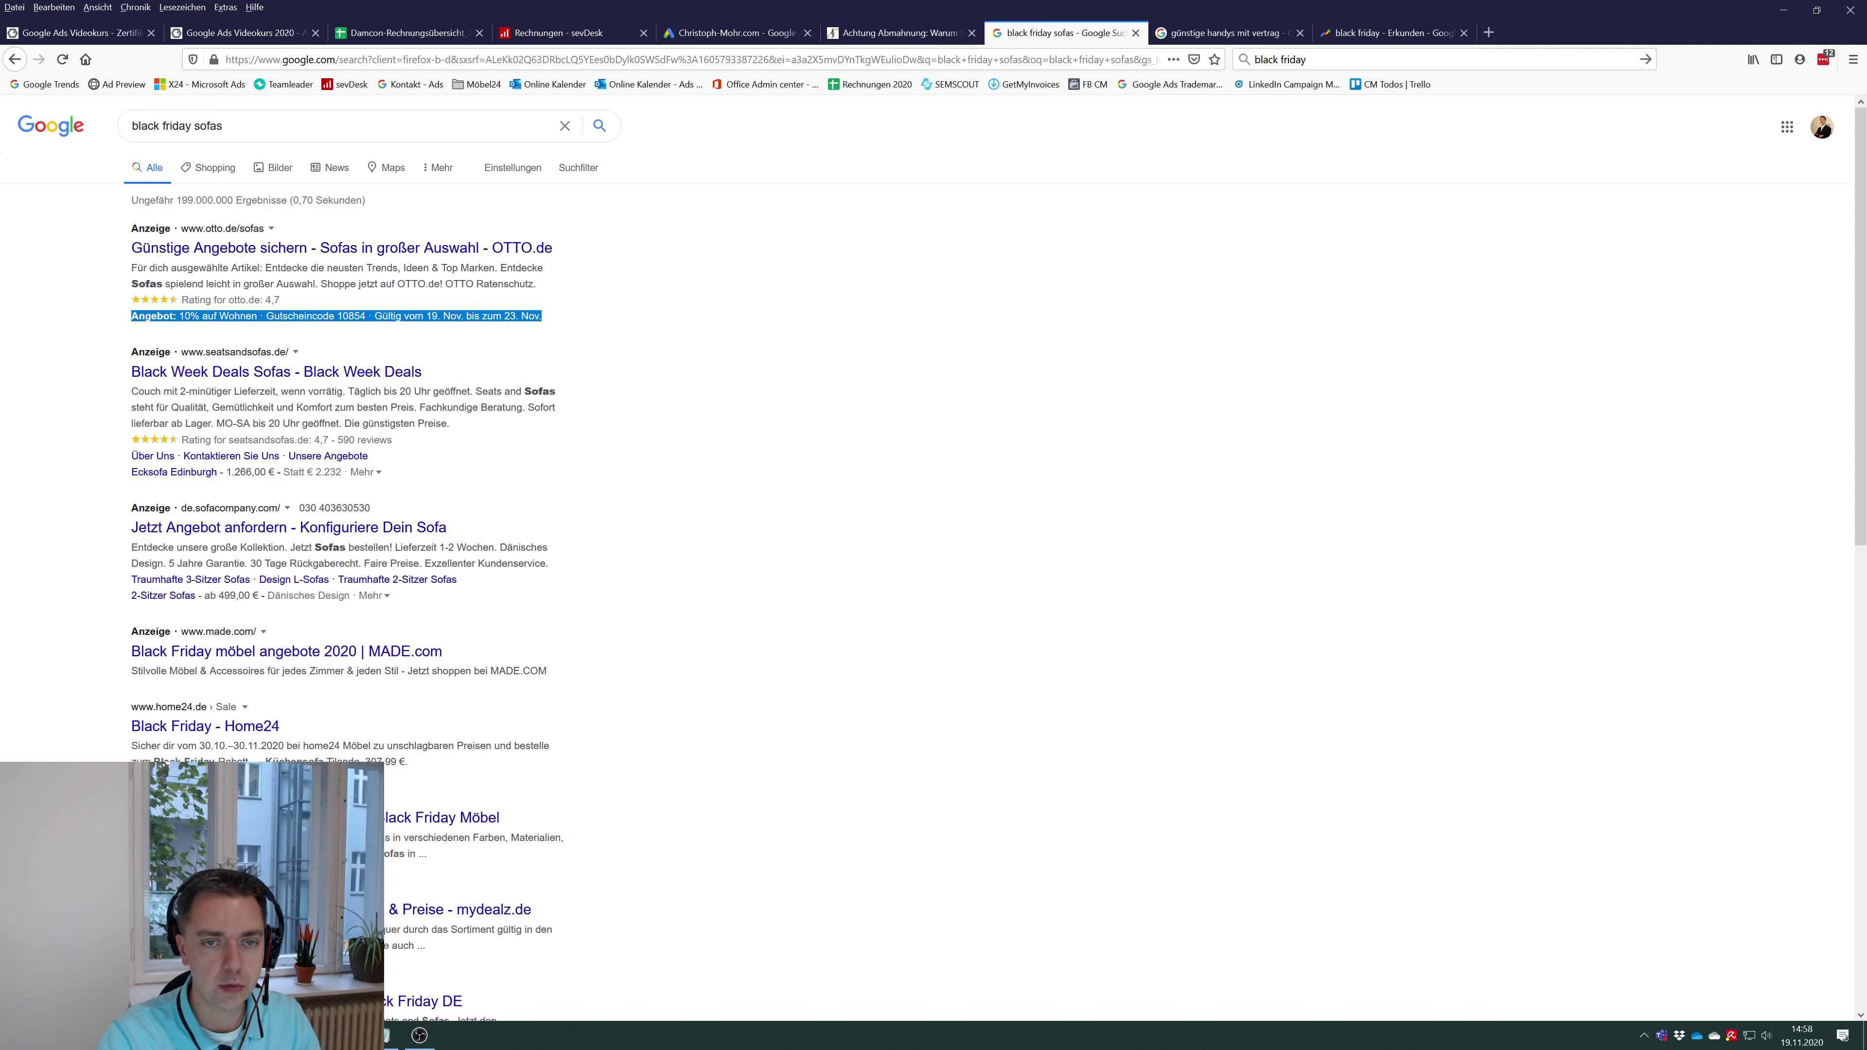
left_click(406, 341)
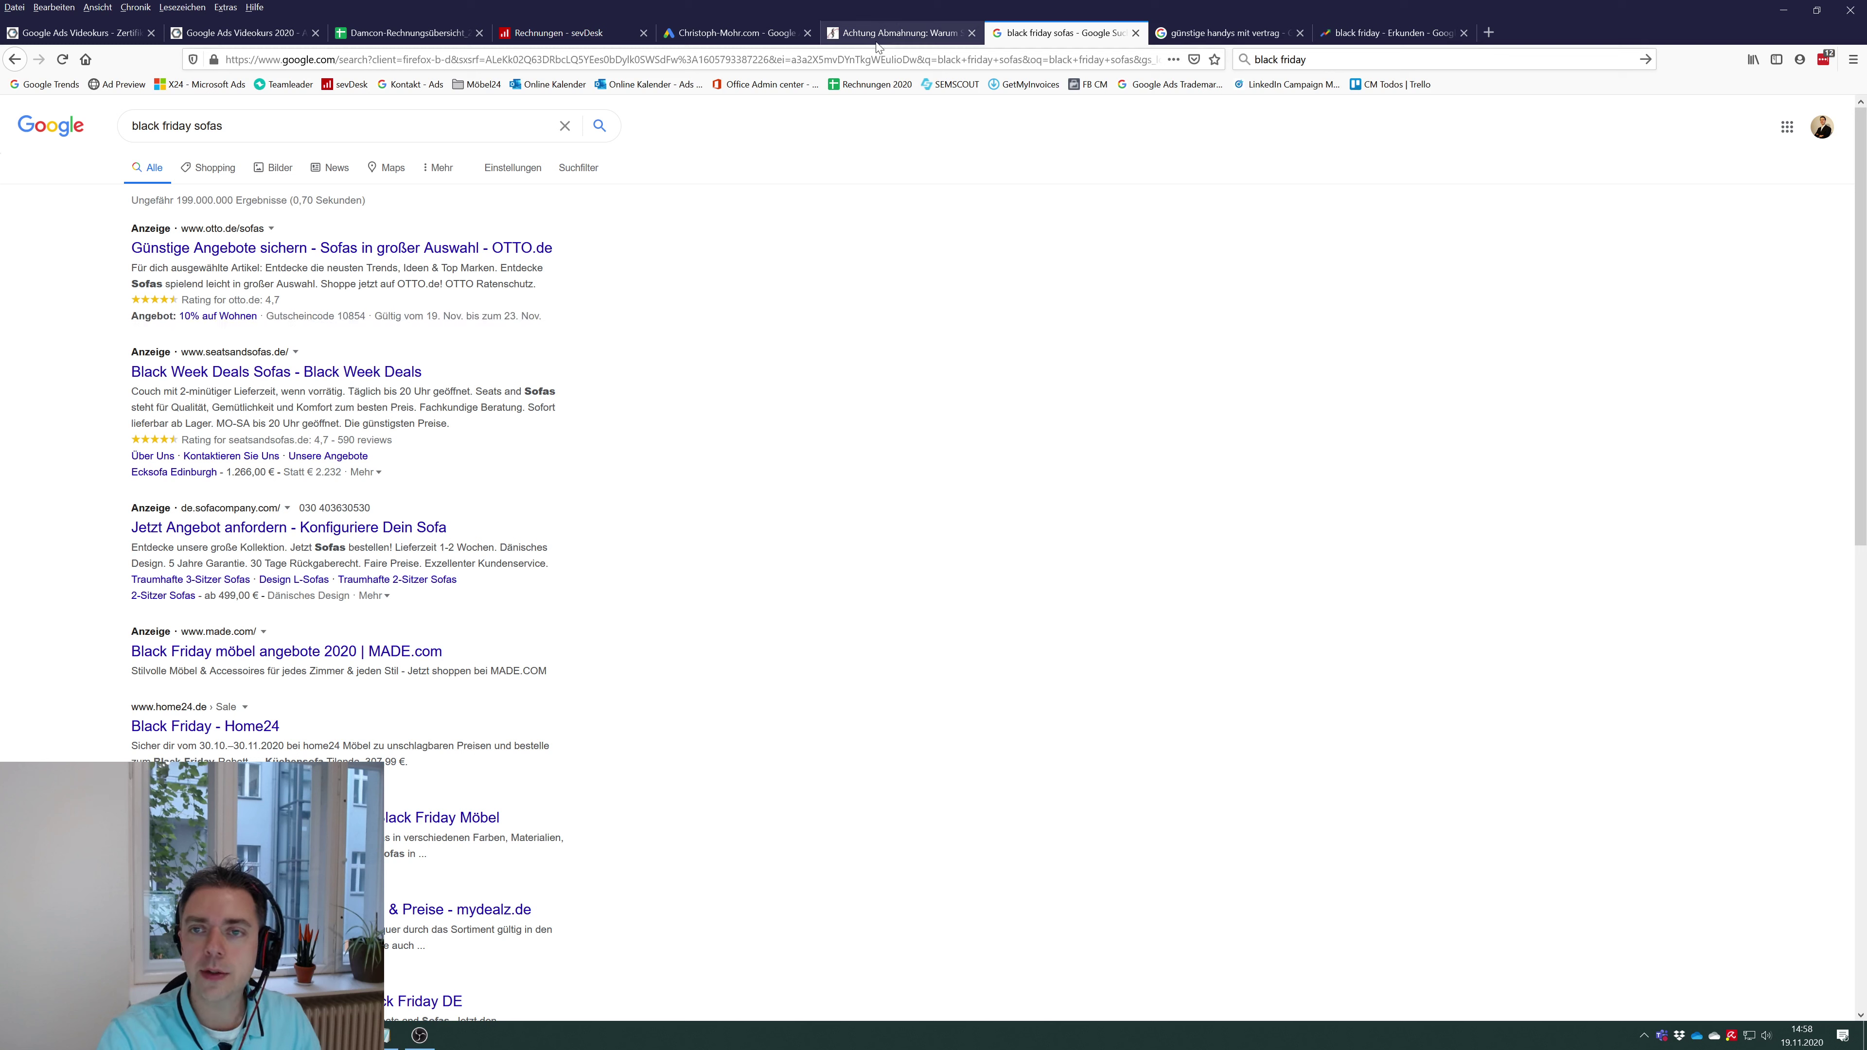
left_click(732, 34)
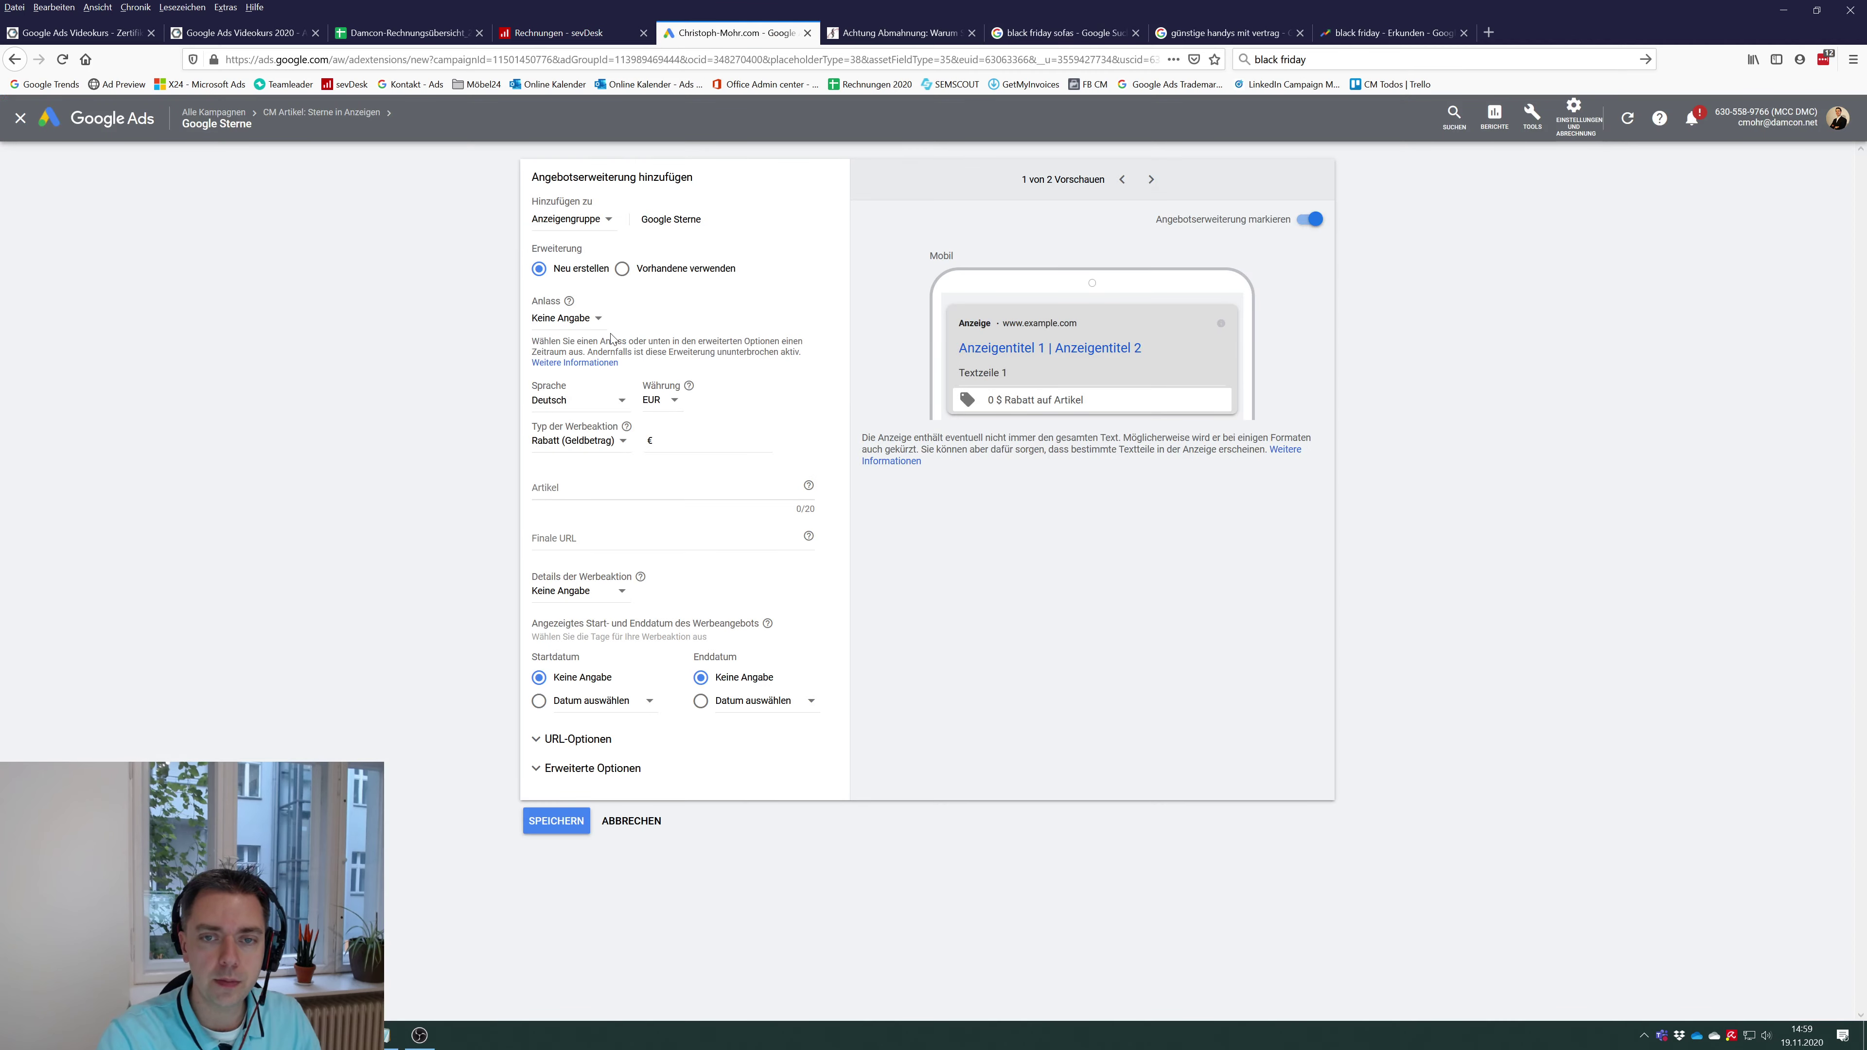
- Set the promotion extension's occasion to Black Friday and check the other occasions available
left_click(558, 320)
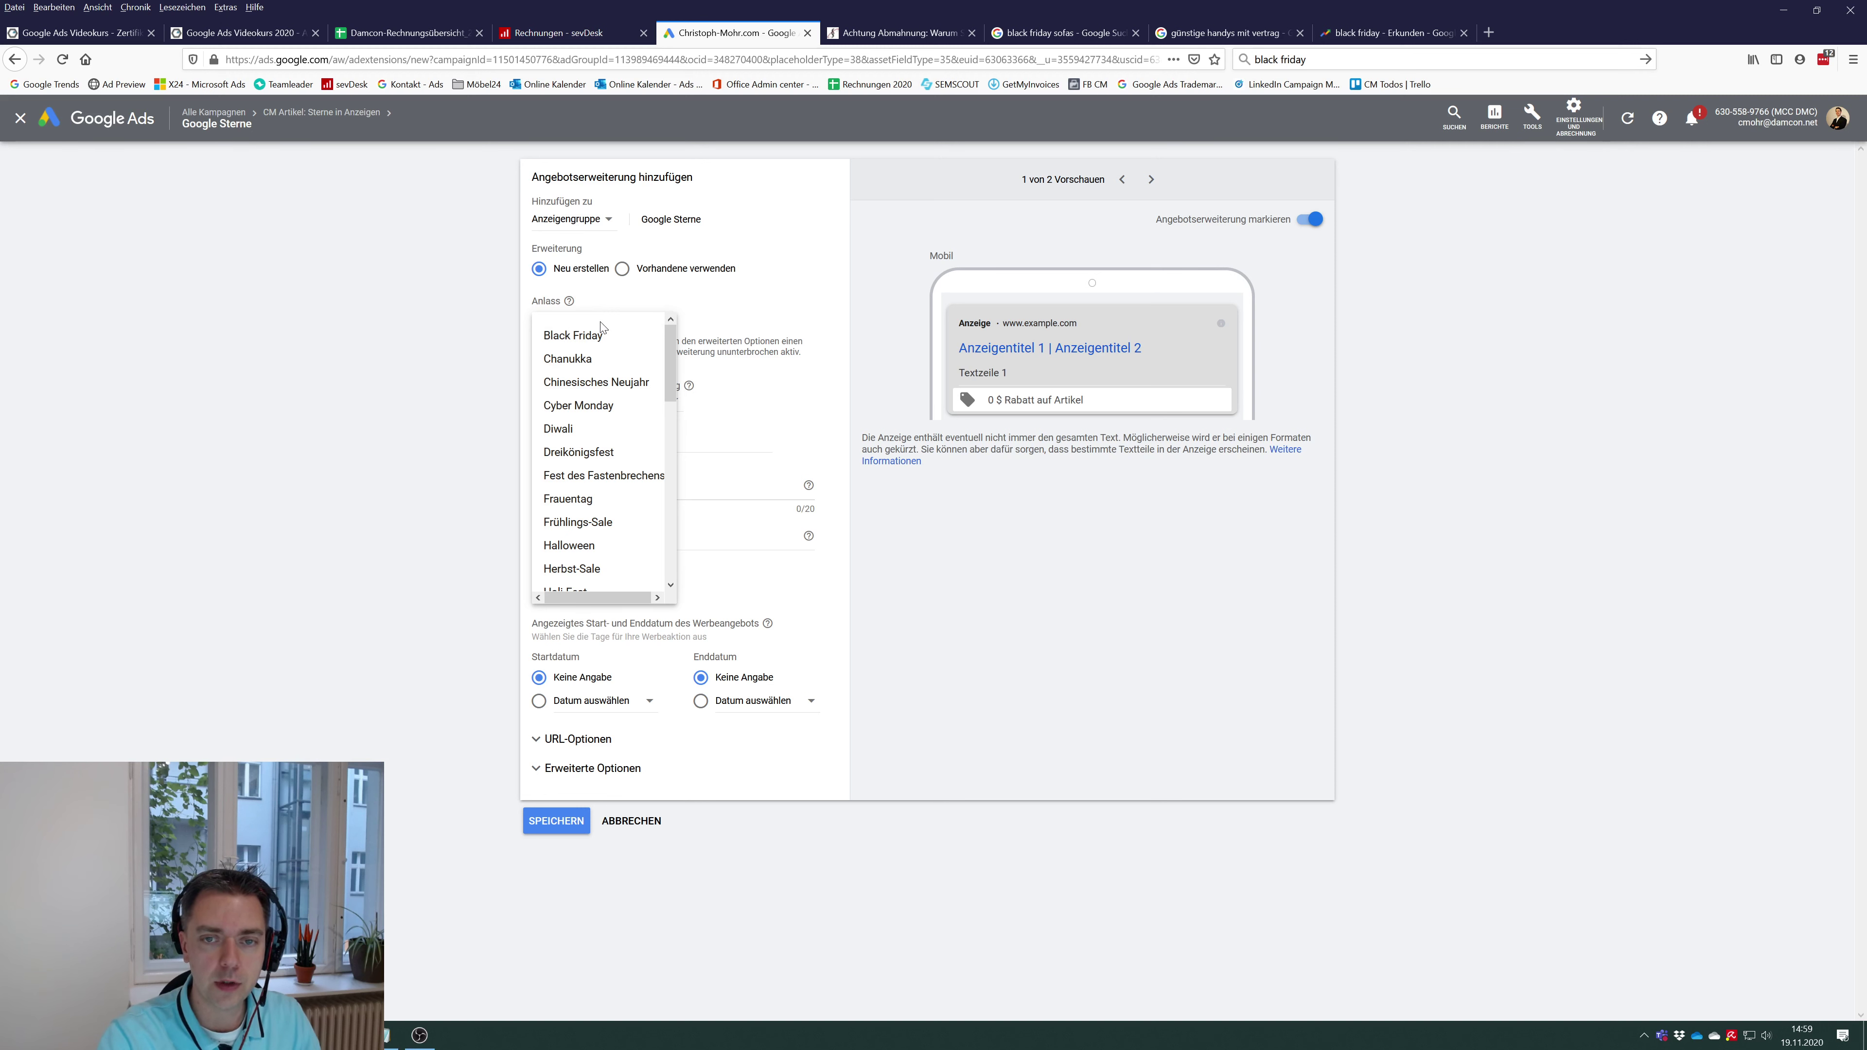
left_click(571, 337)
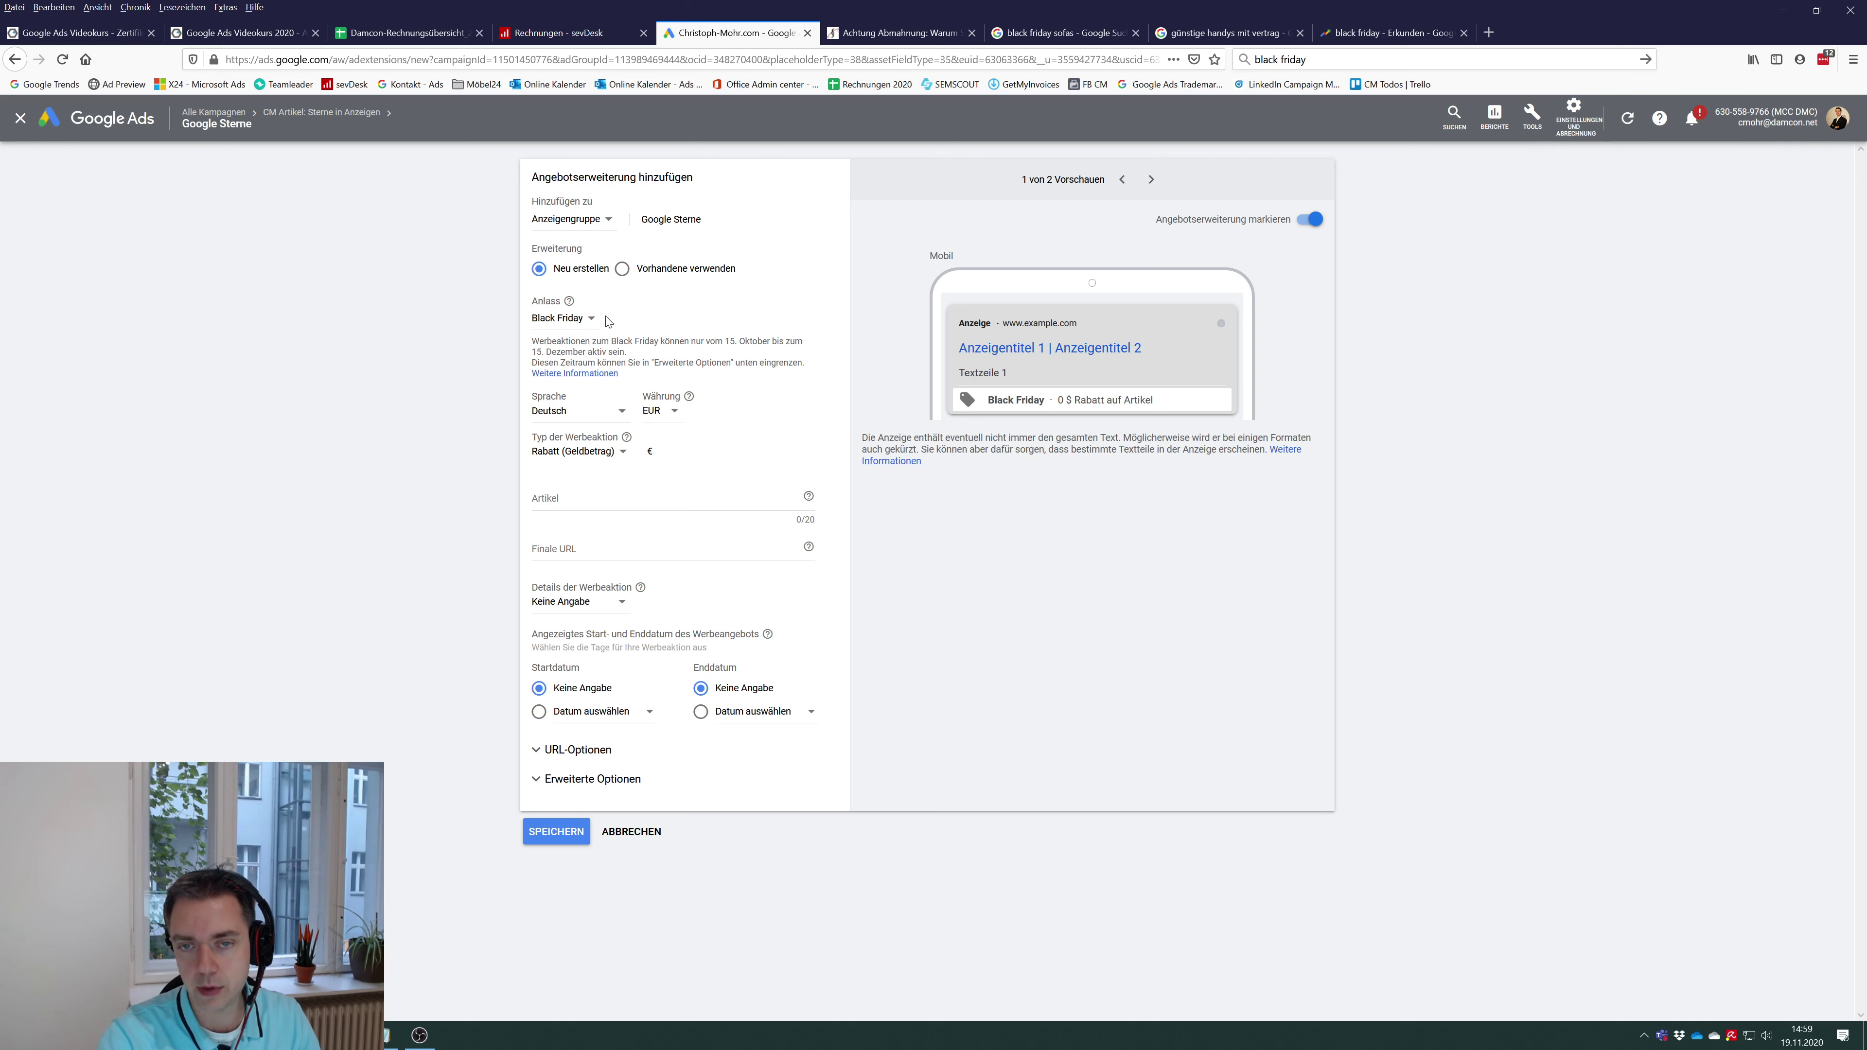
left_click(558, 328)
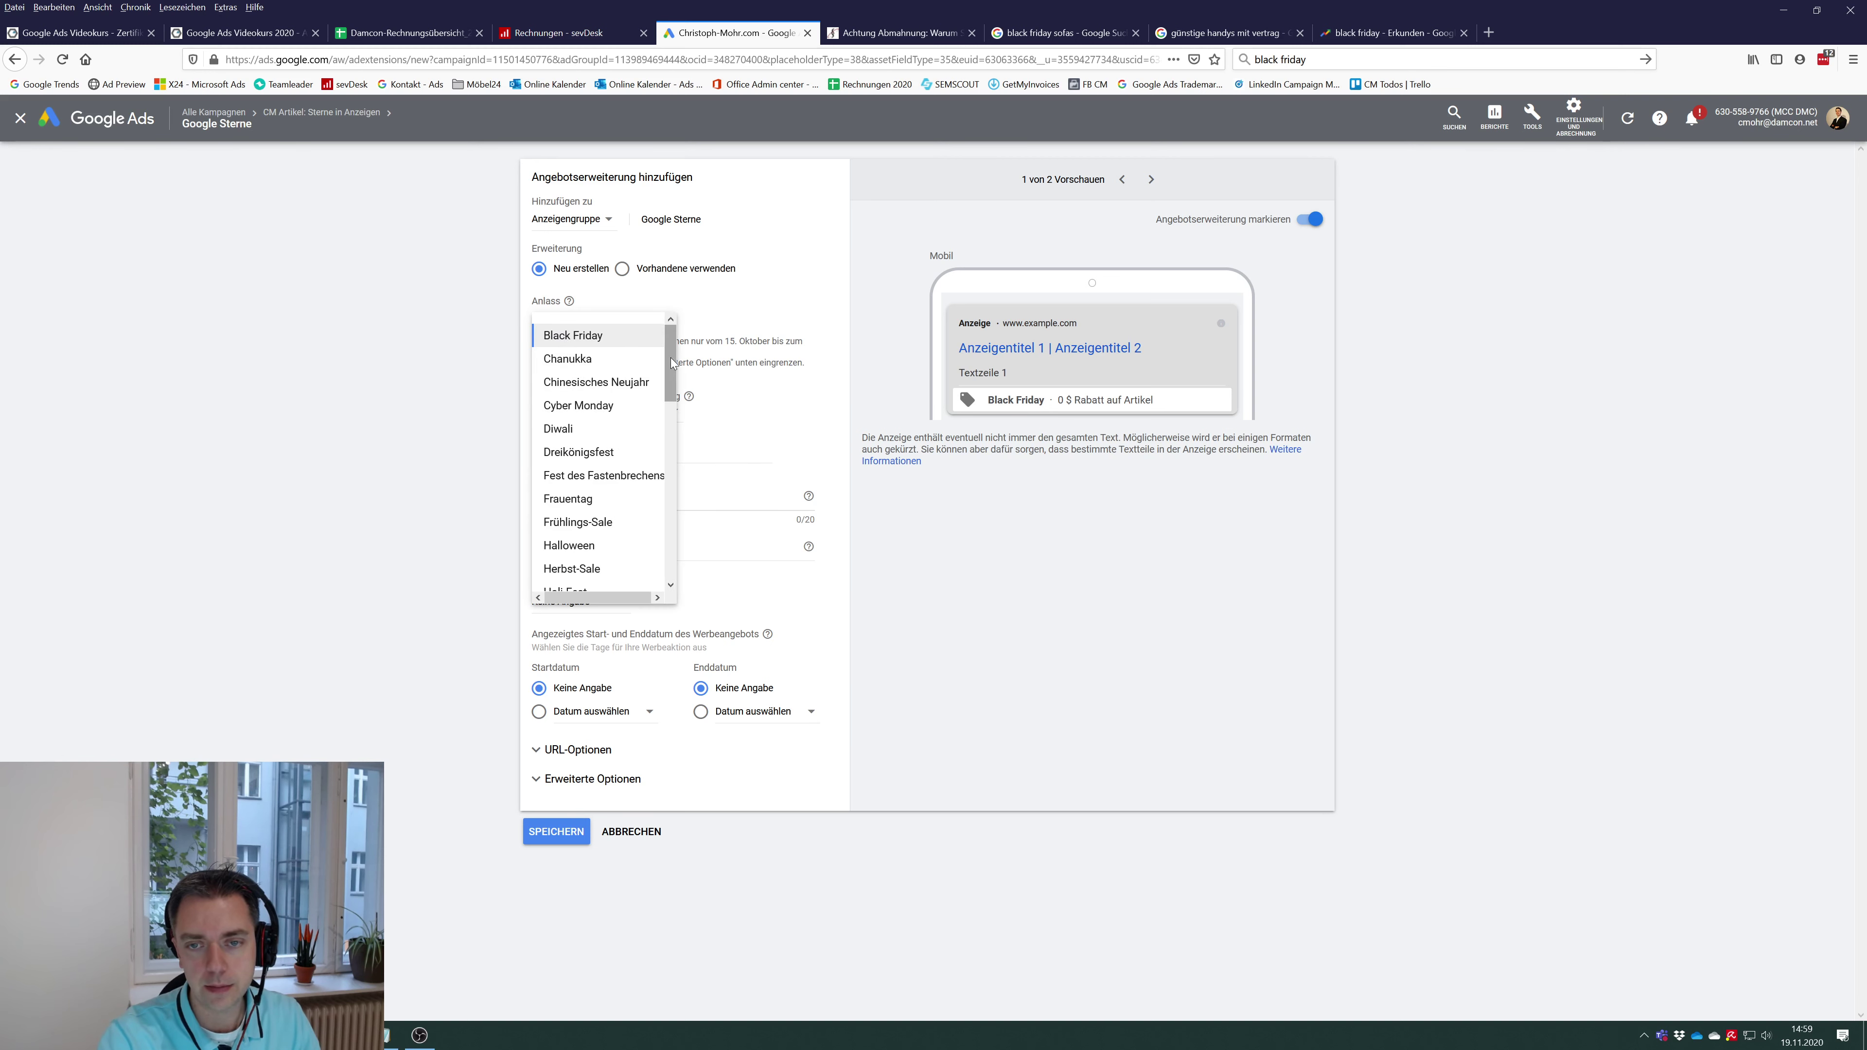
mouse_move(671, 364)
left_mouse_down()
mouse_move(688, 587)
mouse_move(672, 361)
left_mouse_up()
scroll(672, 360, "up", 2)
left_click(513, 480)
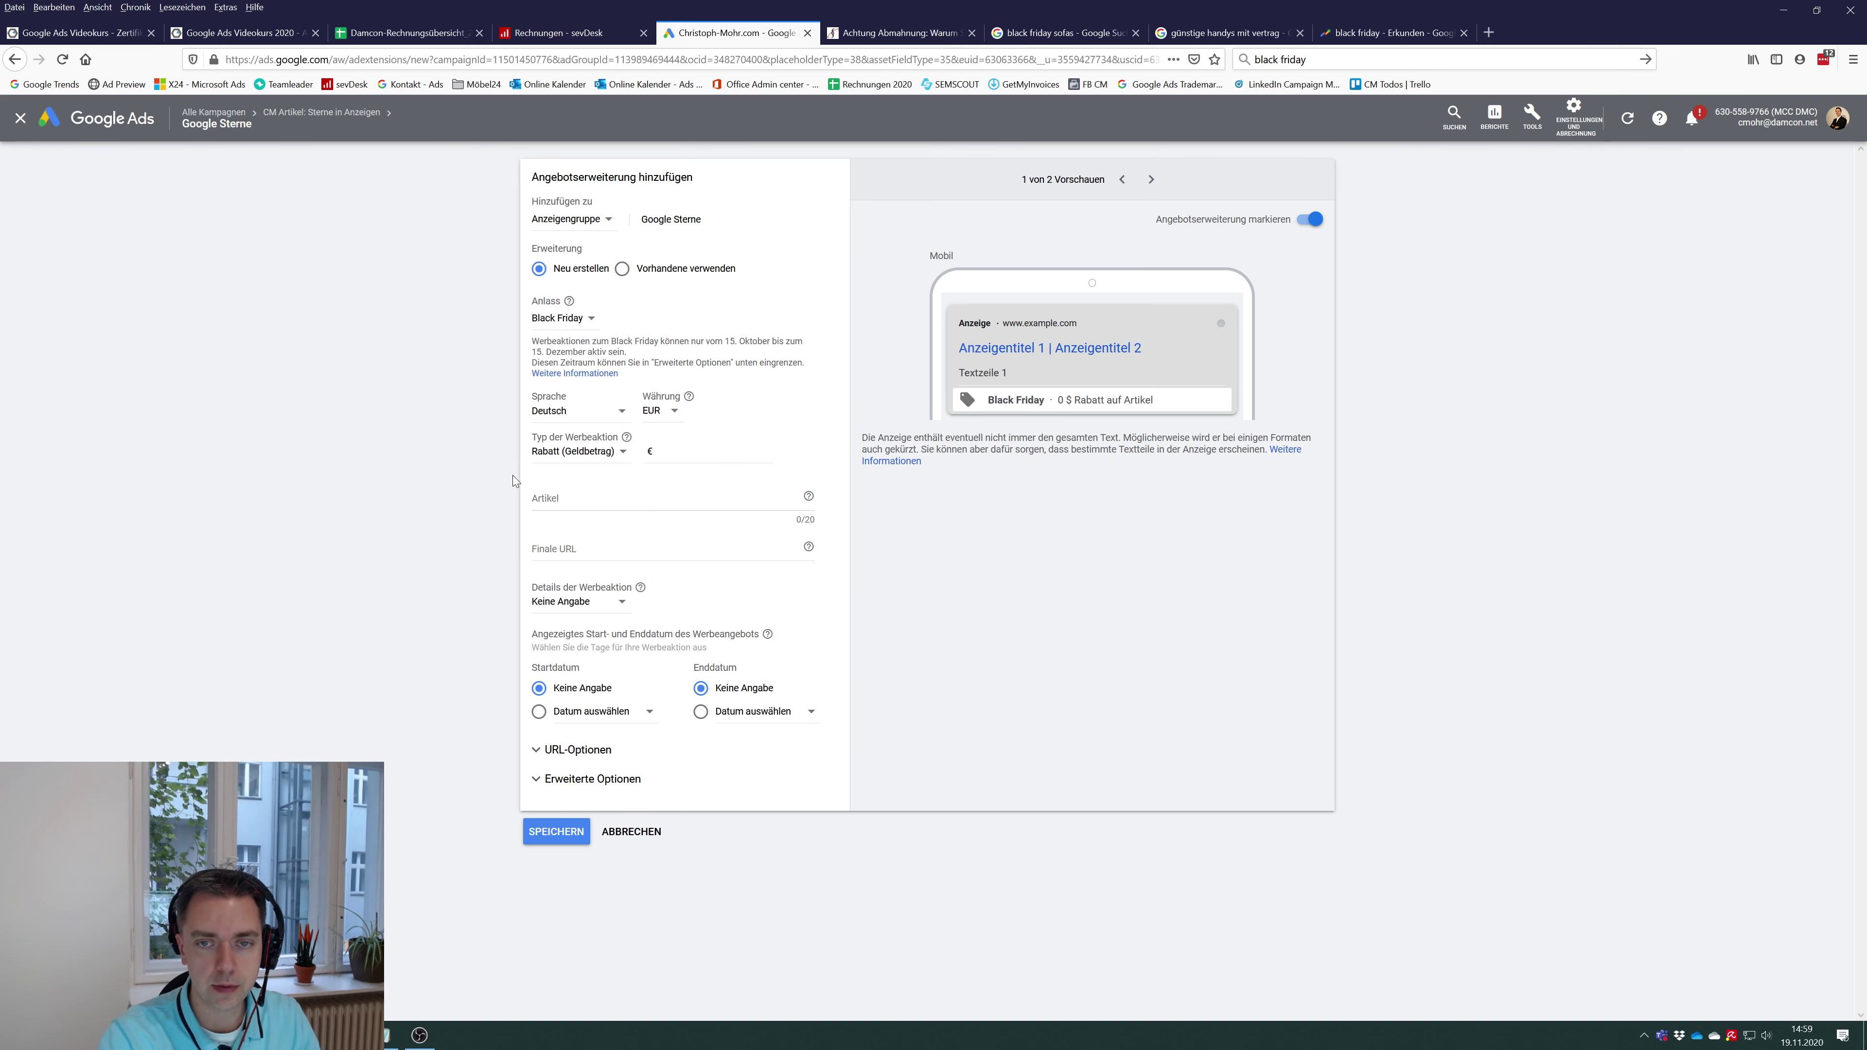
- Set the promotion type to Rabatt (Geldbetrag) with a discount of 100 €
left_click(604, 451)
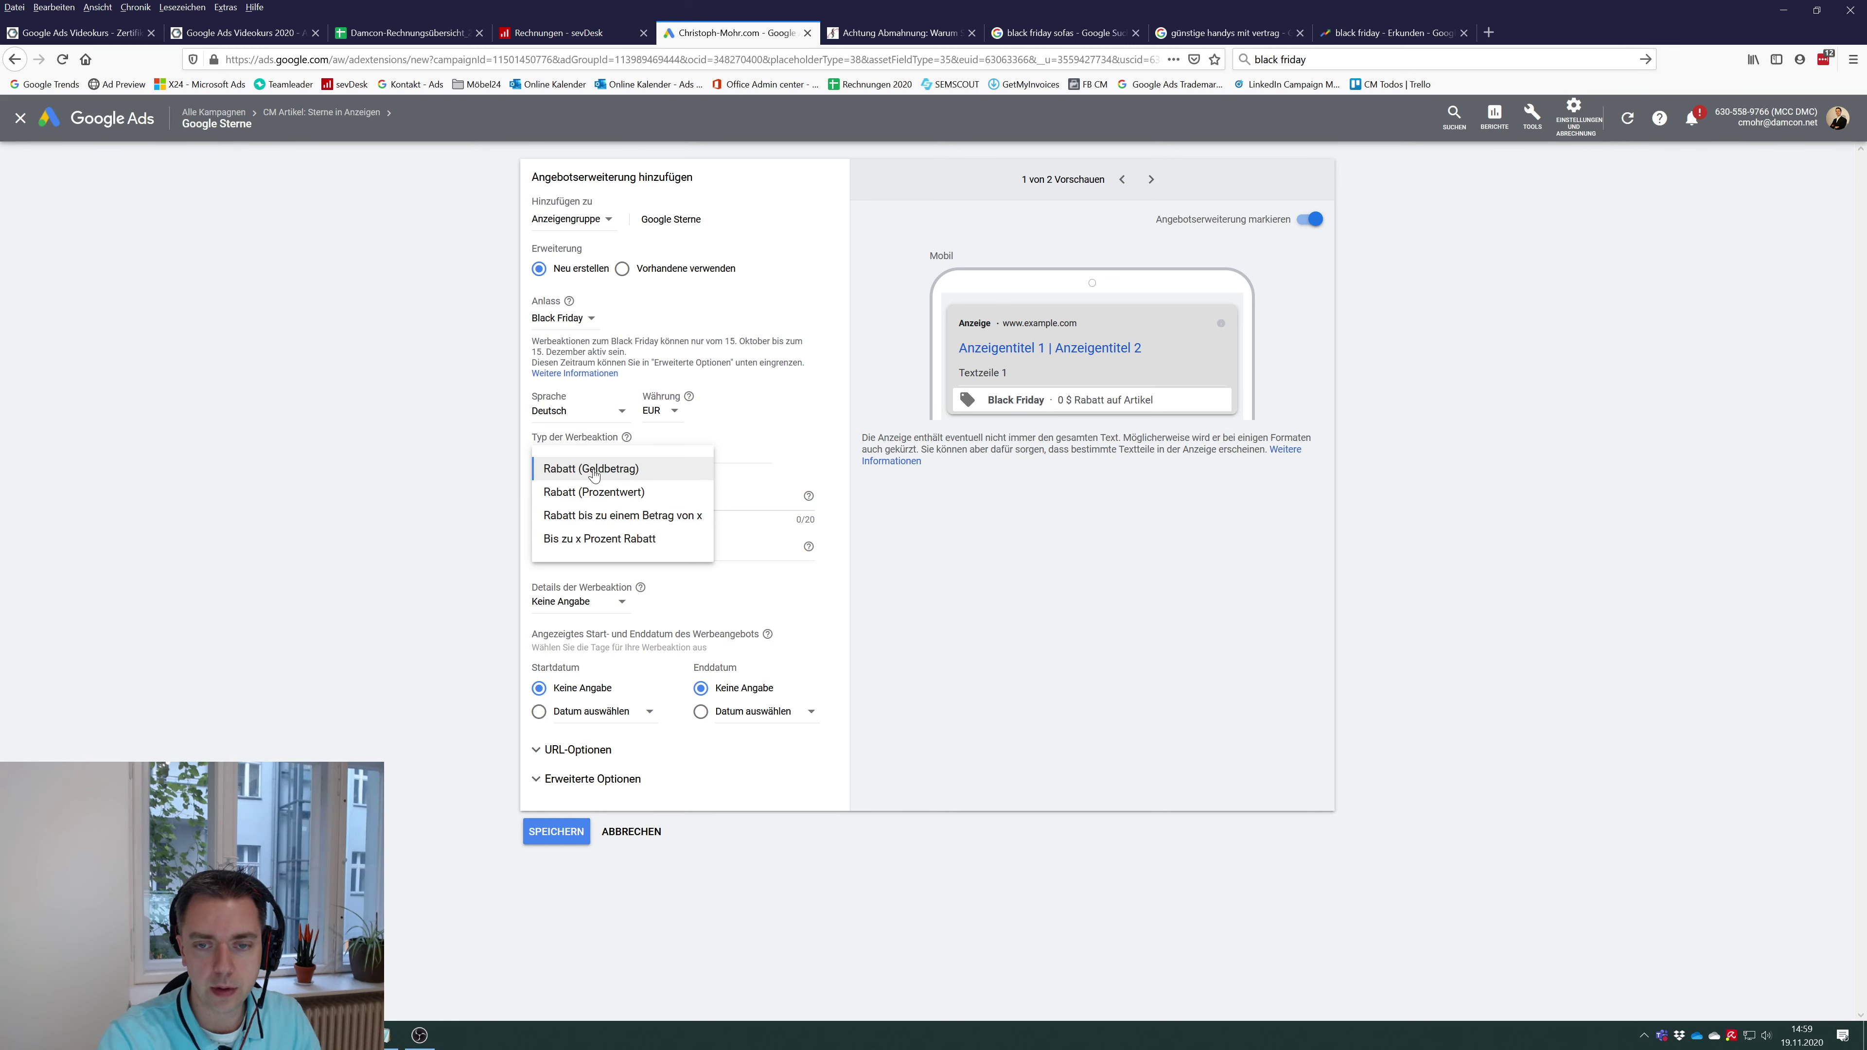
left_click(594, 472)
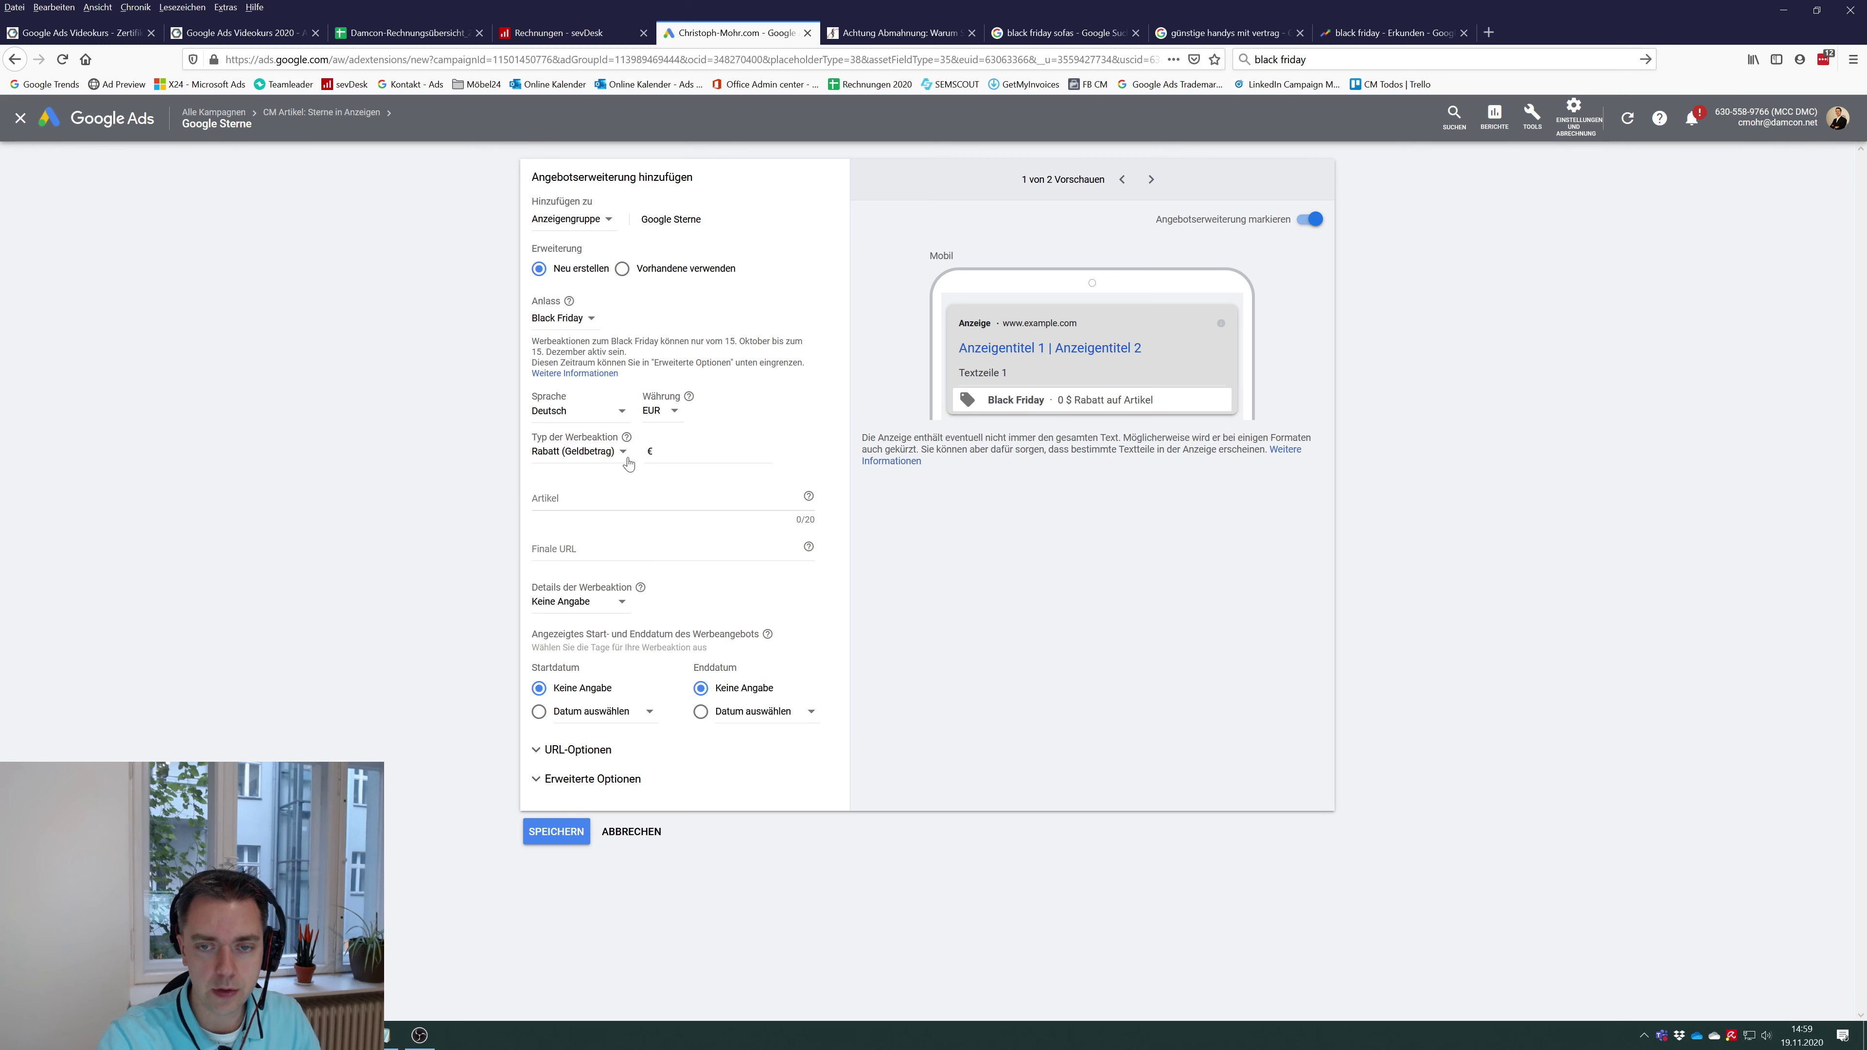
left_click(654, 453)
type("100")
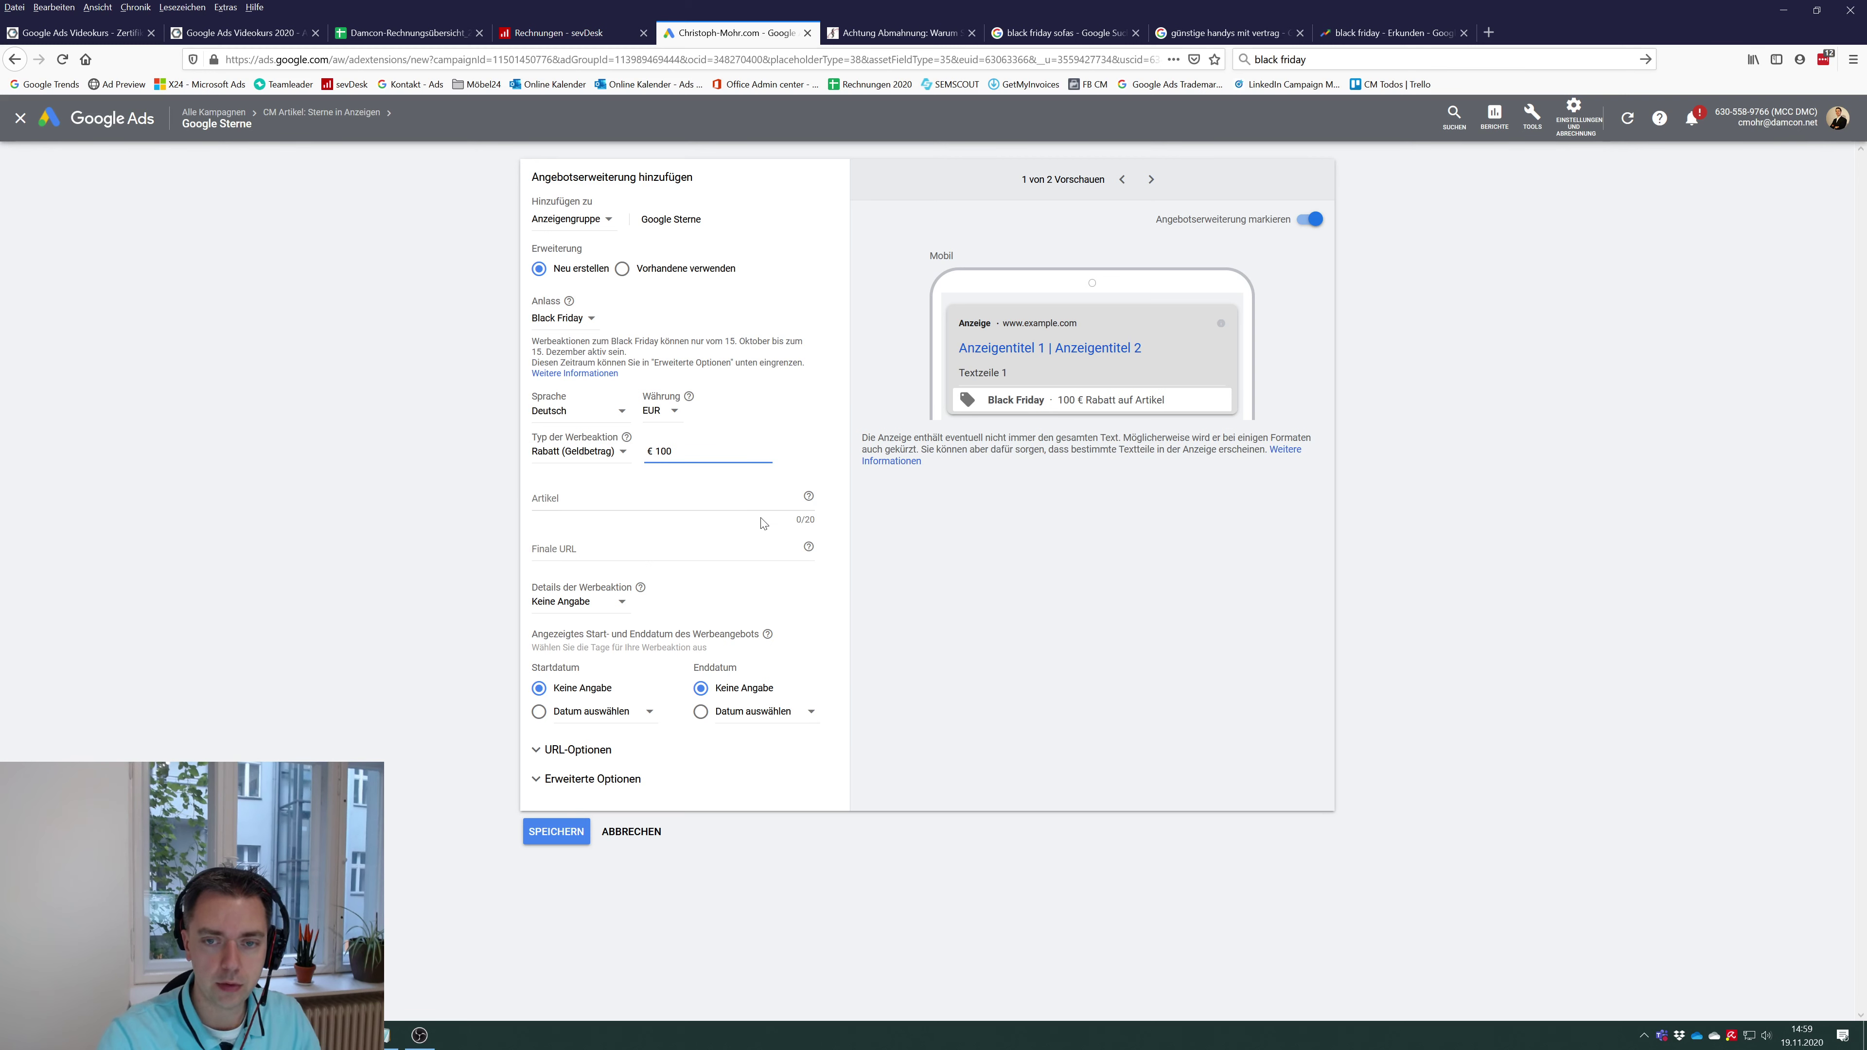
left_click(729, 504)
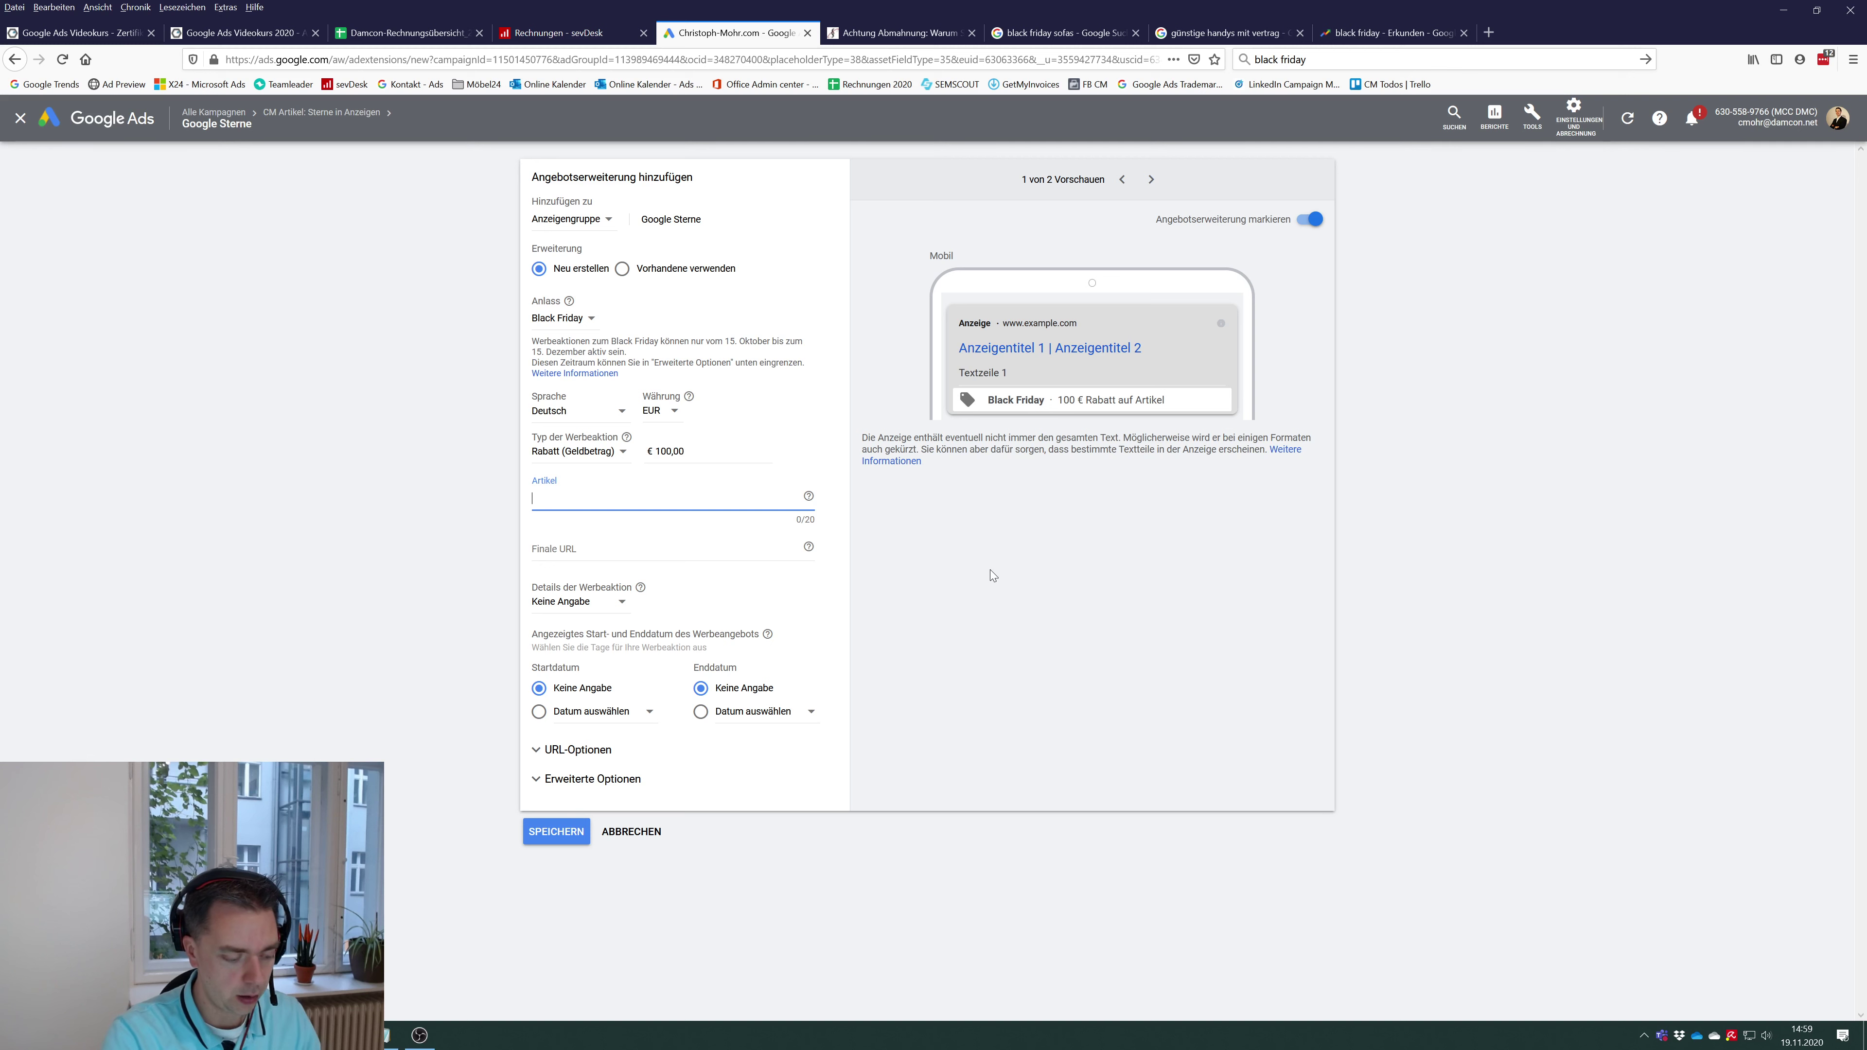
type("Samsung Galaxy")
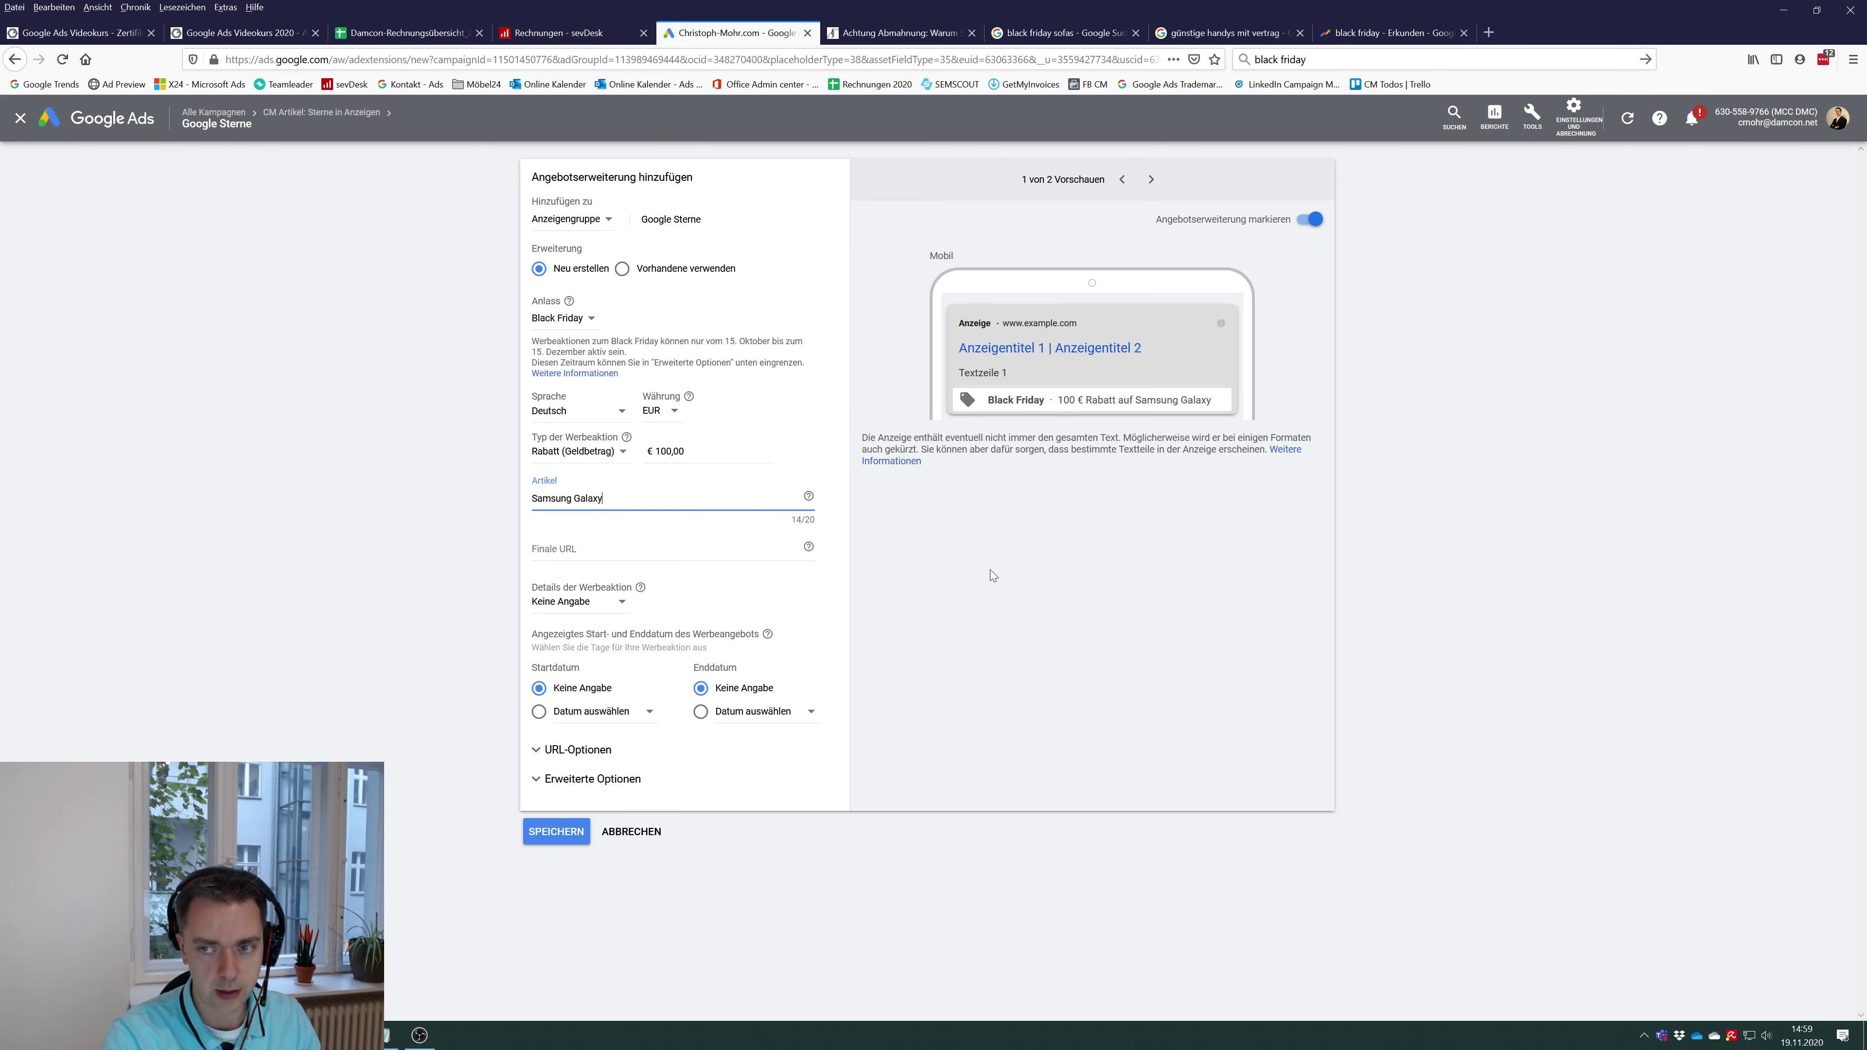
type(" S20")
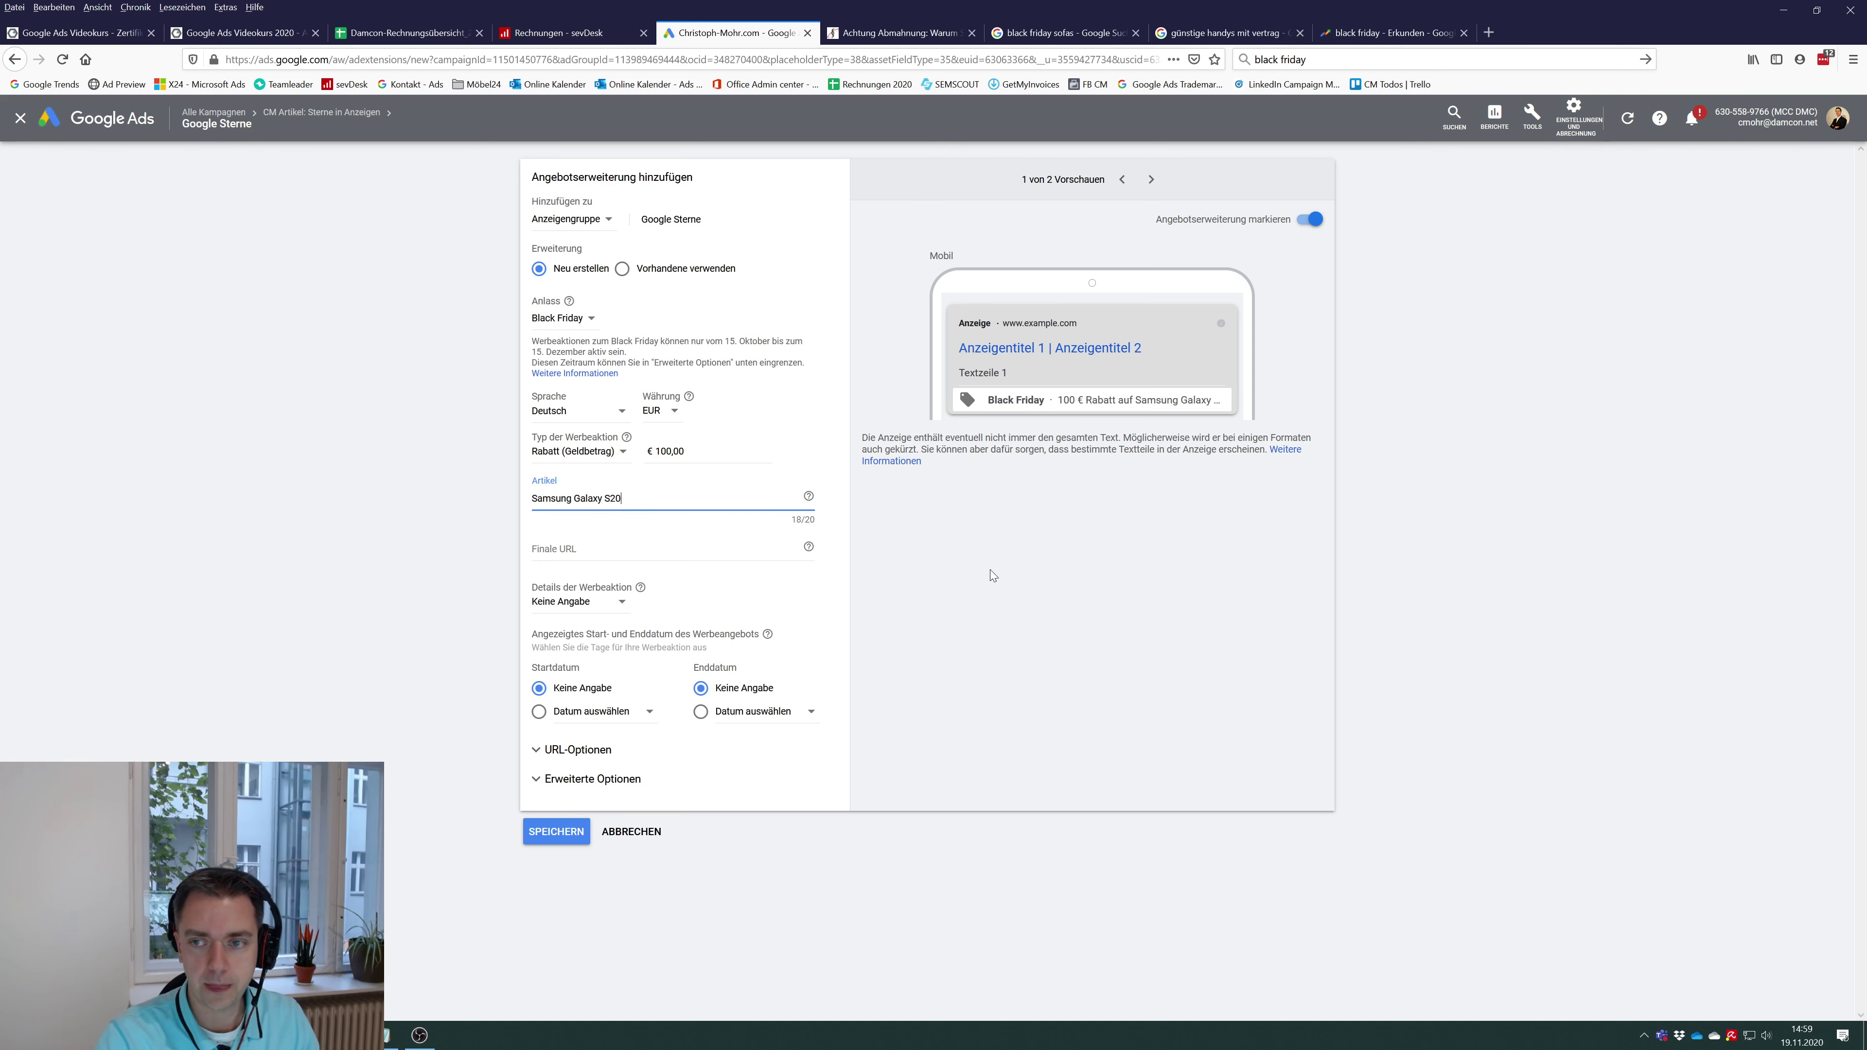
key("Tab")
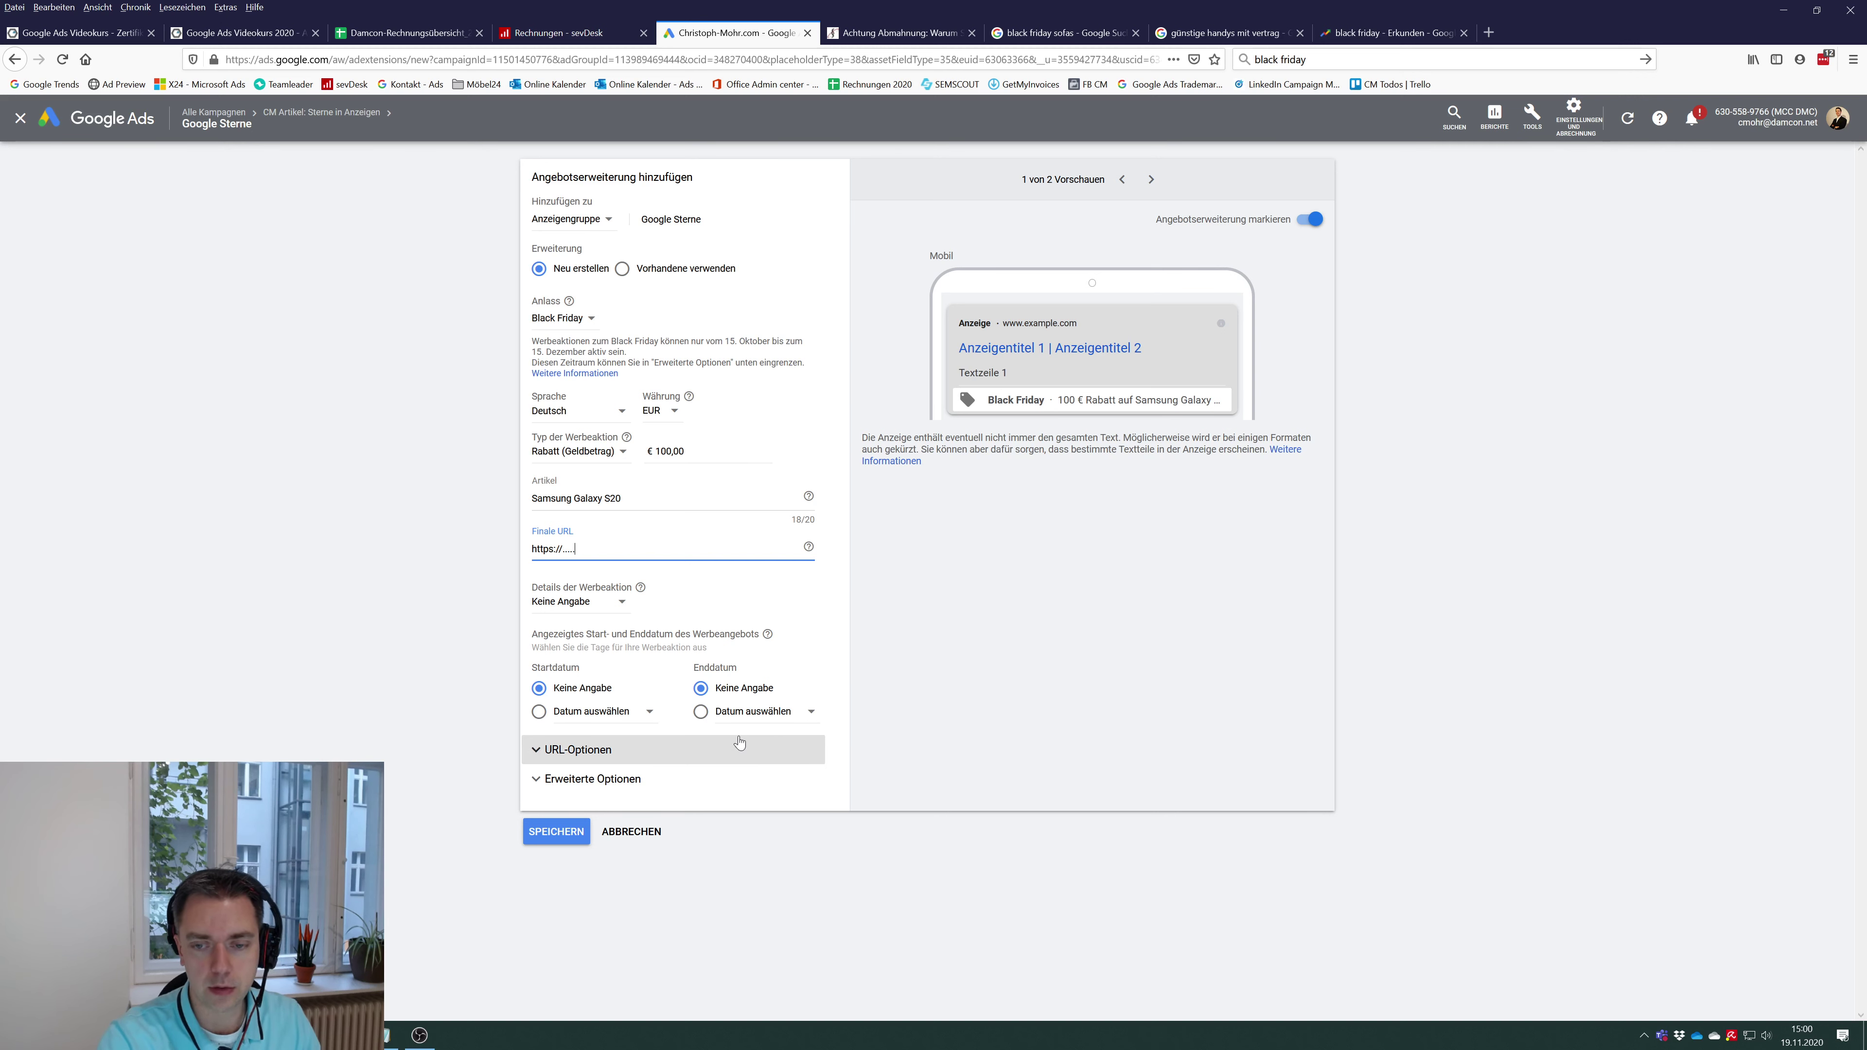
- Set the displayed end date of the promotion to 29. Nov. 2020
left_click(703, 714)
left_click(747, 720)
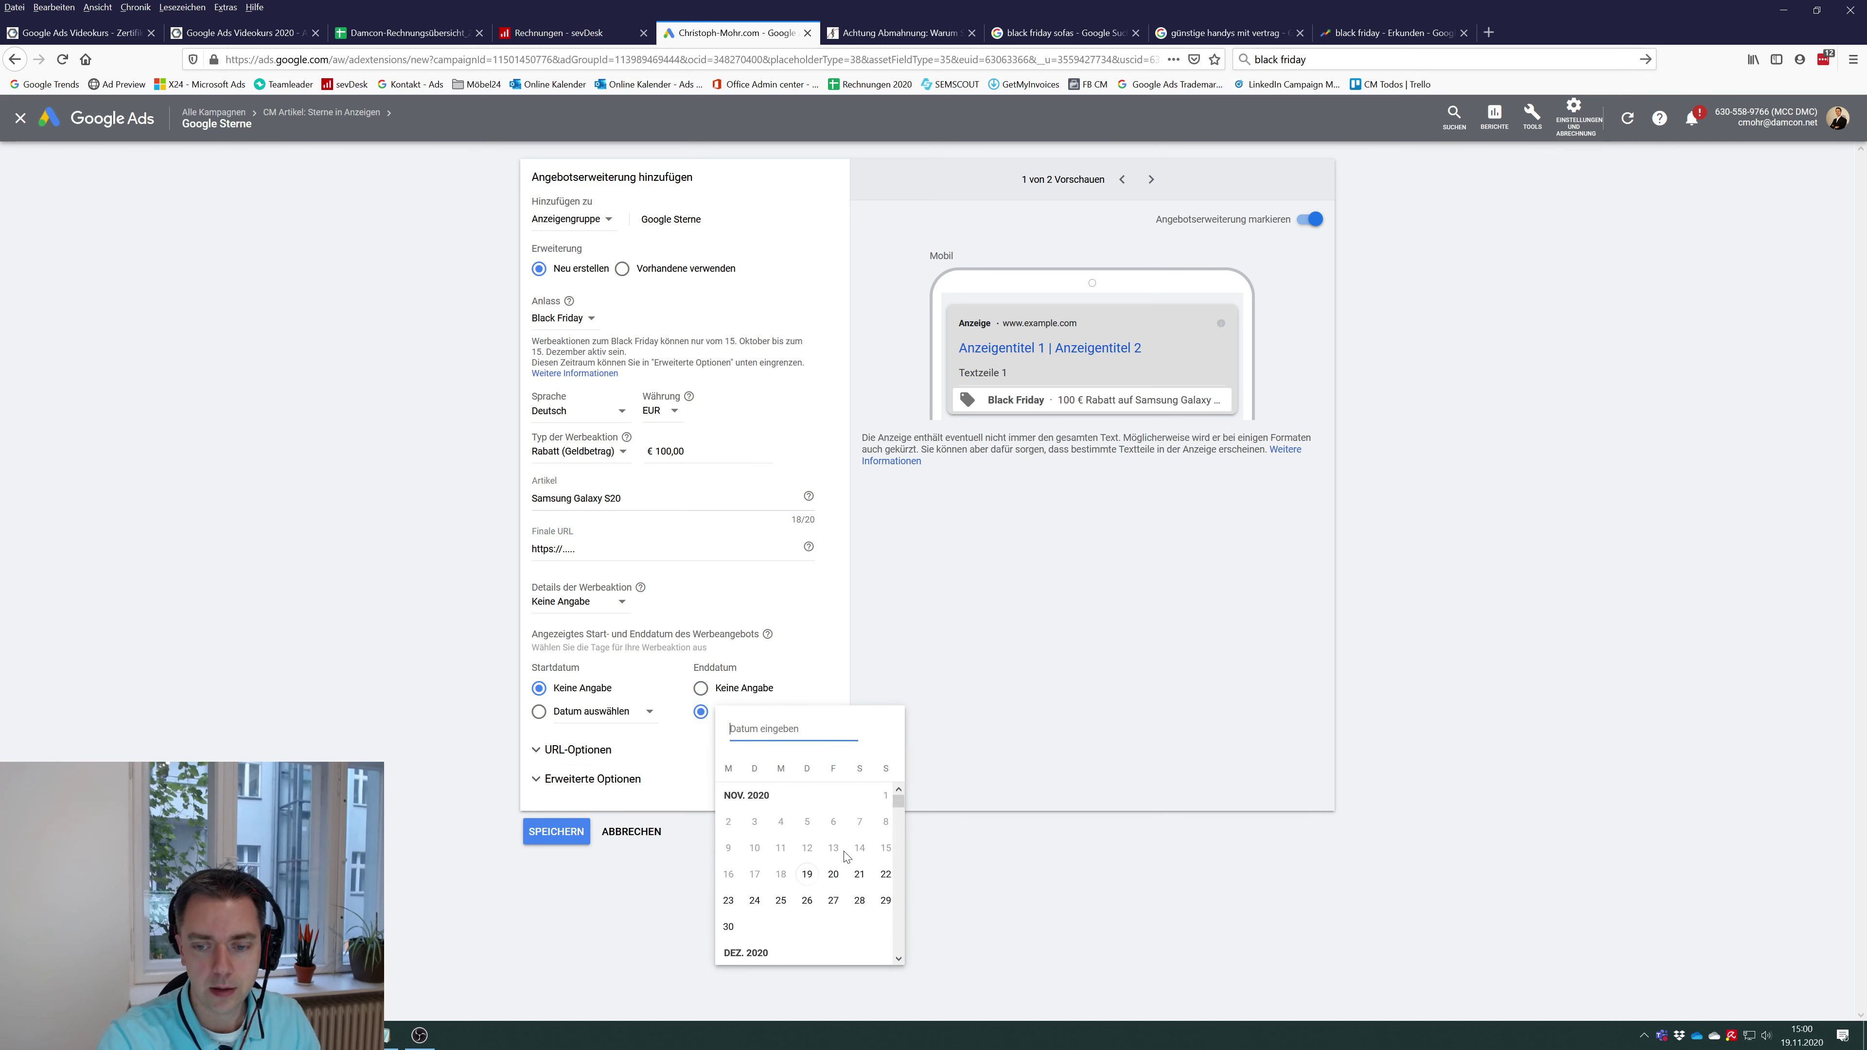
left_click(885, 902)
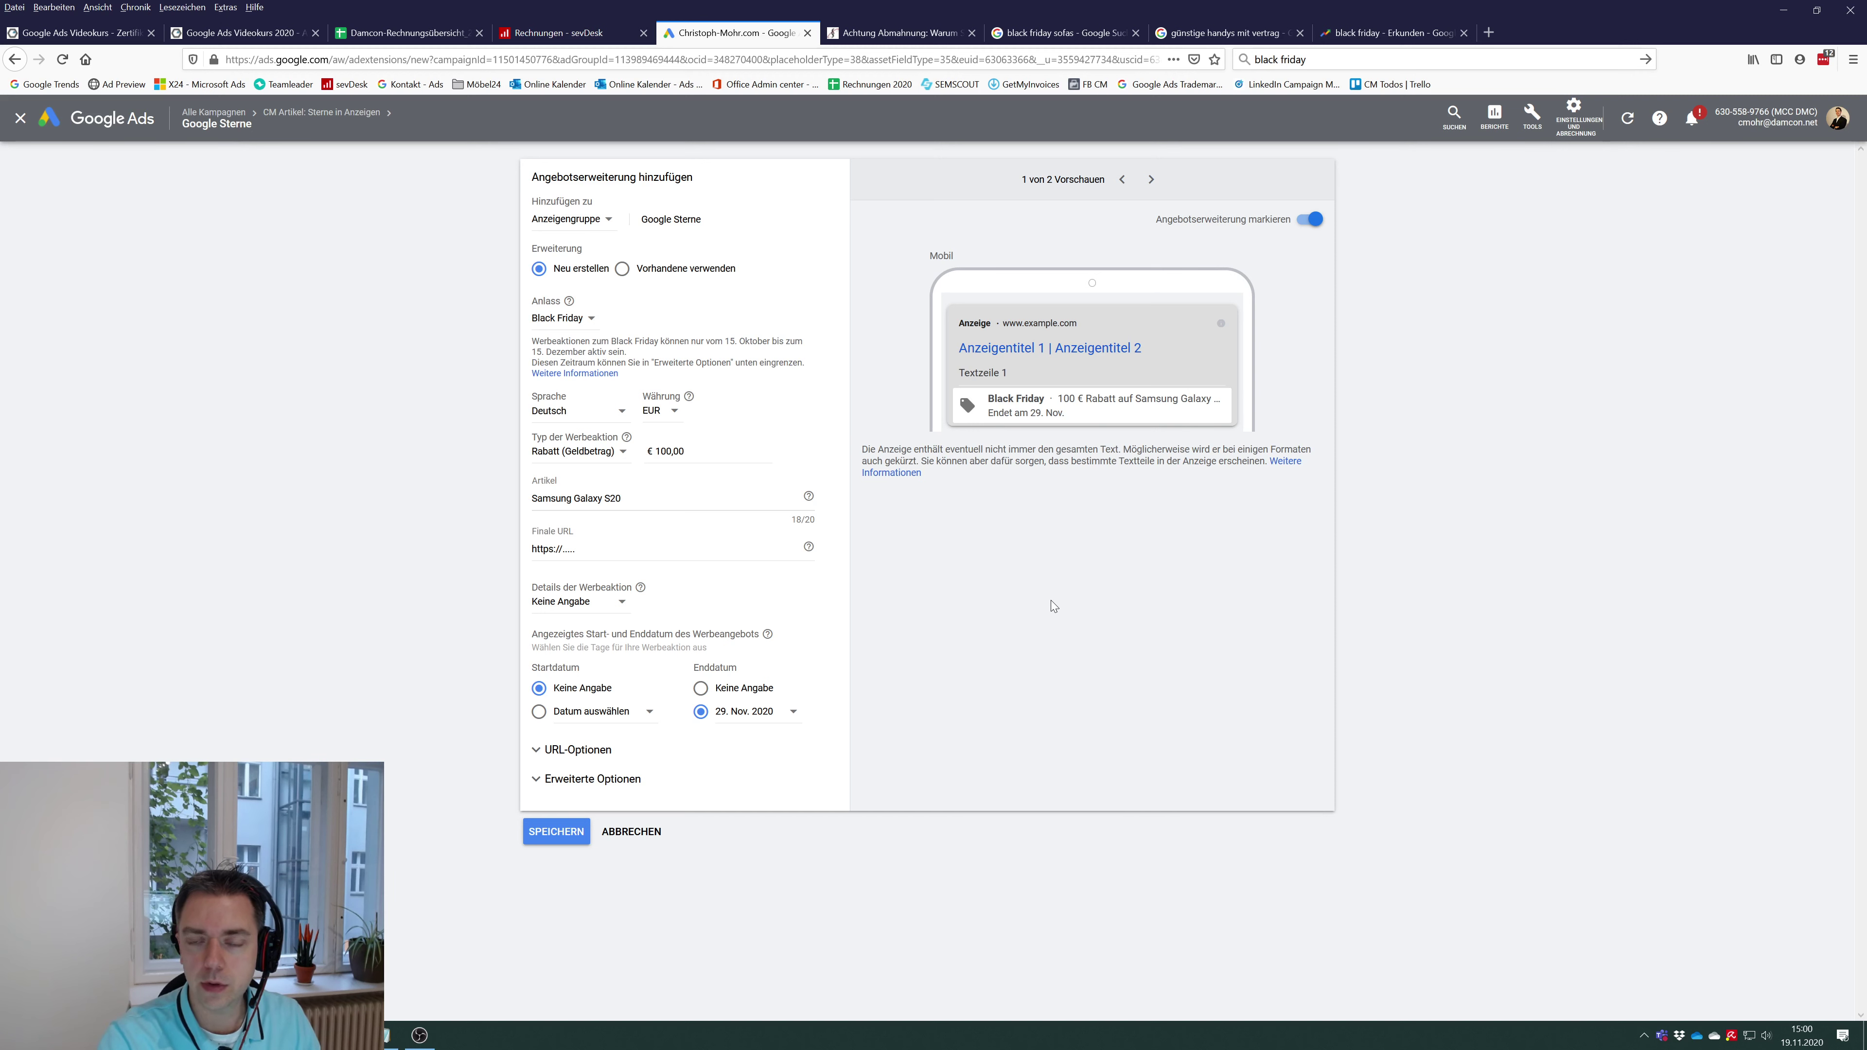
- Discard the new promotion extension without saving and look over the ad group's existing extensions
left_click(632, 838)
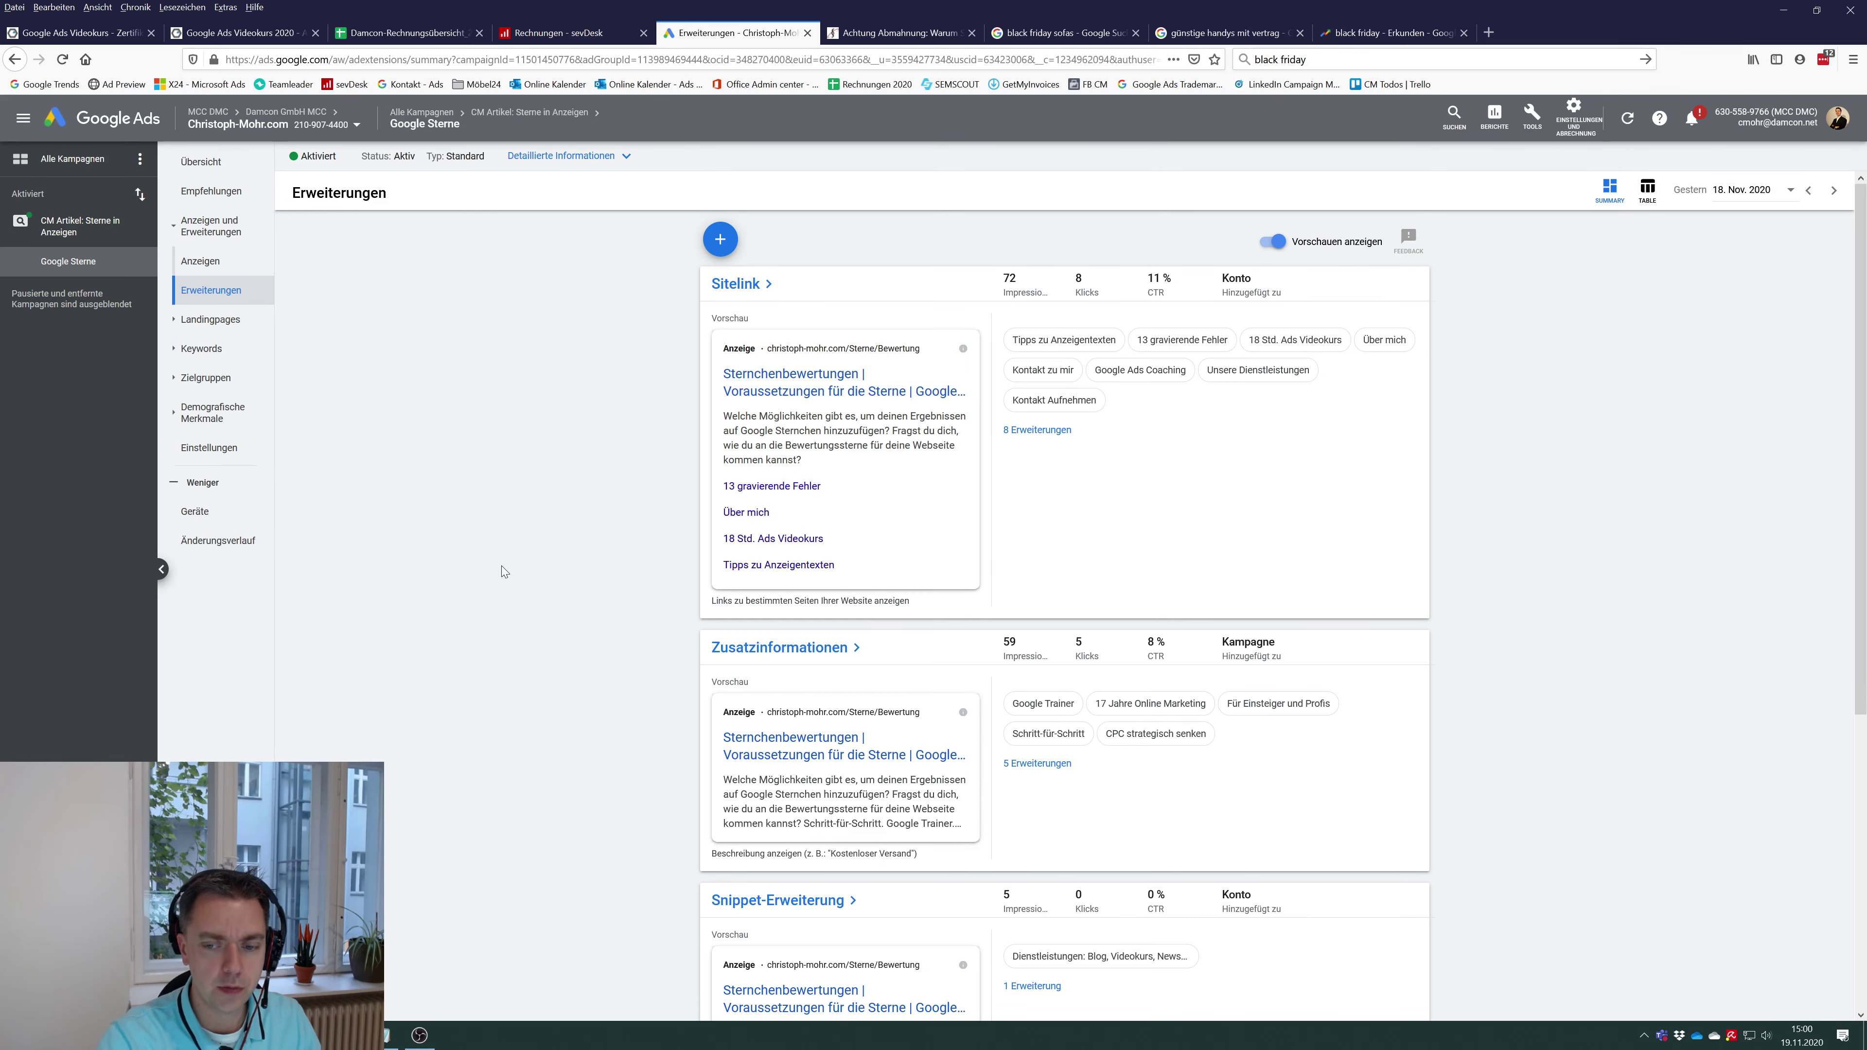
scroll(502, 566, "down", 4)
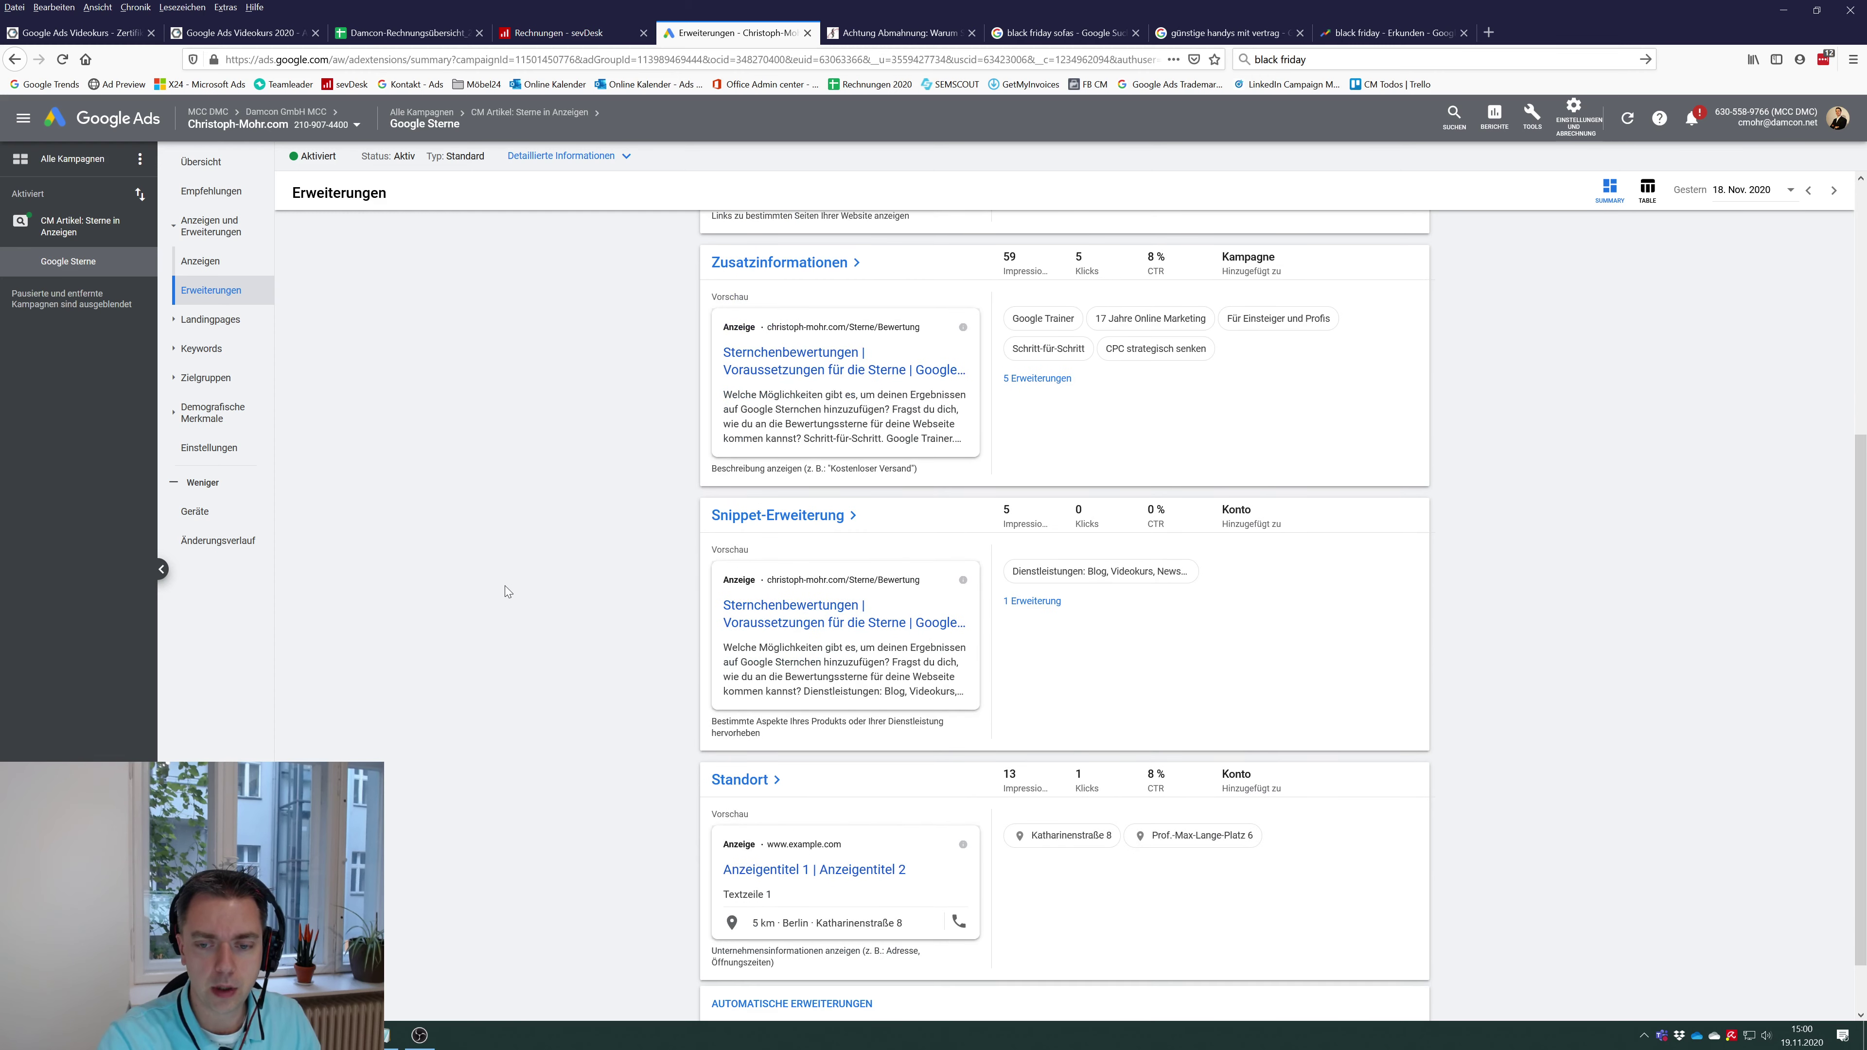
scroll(505, 585, "up", 5)
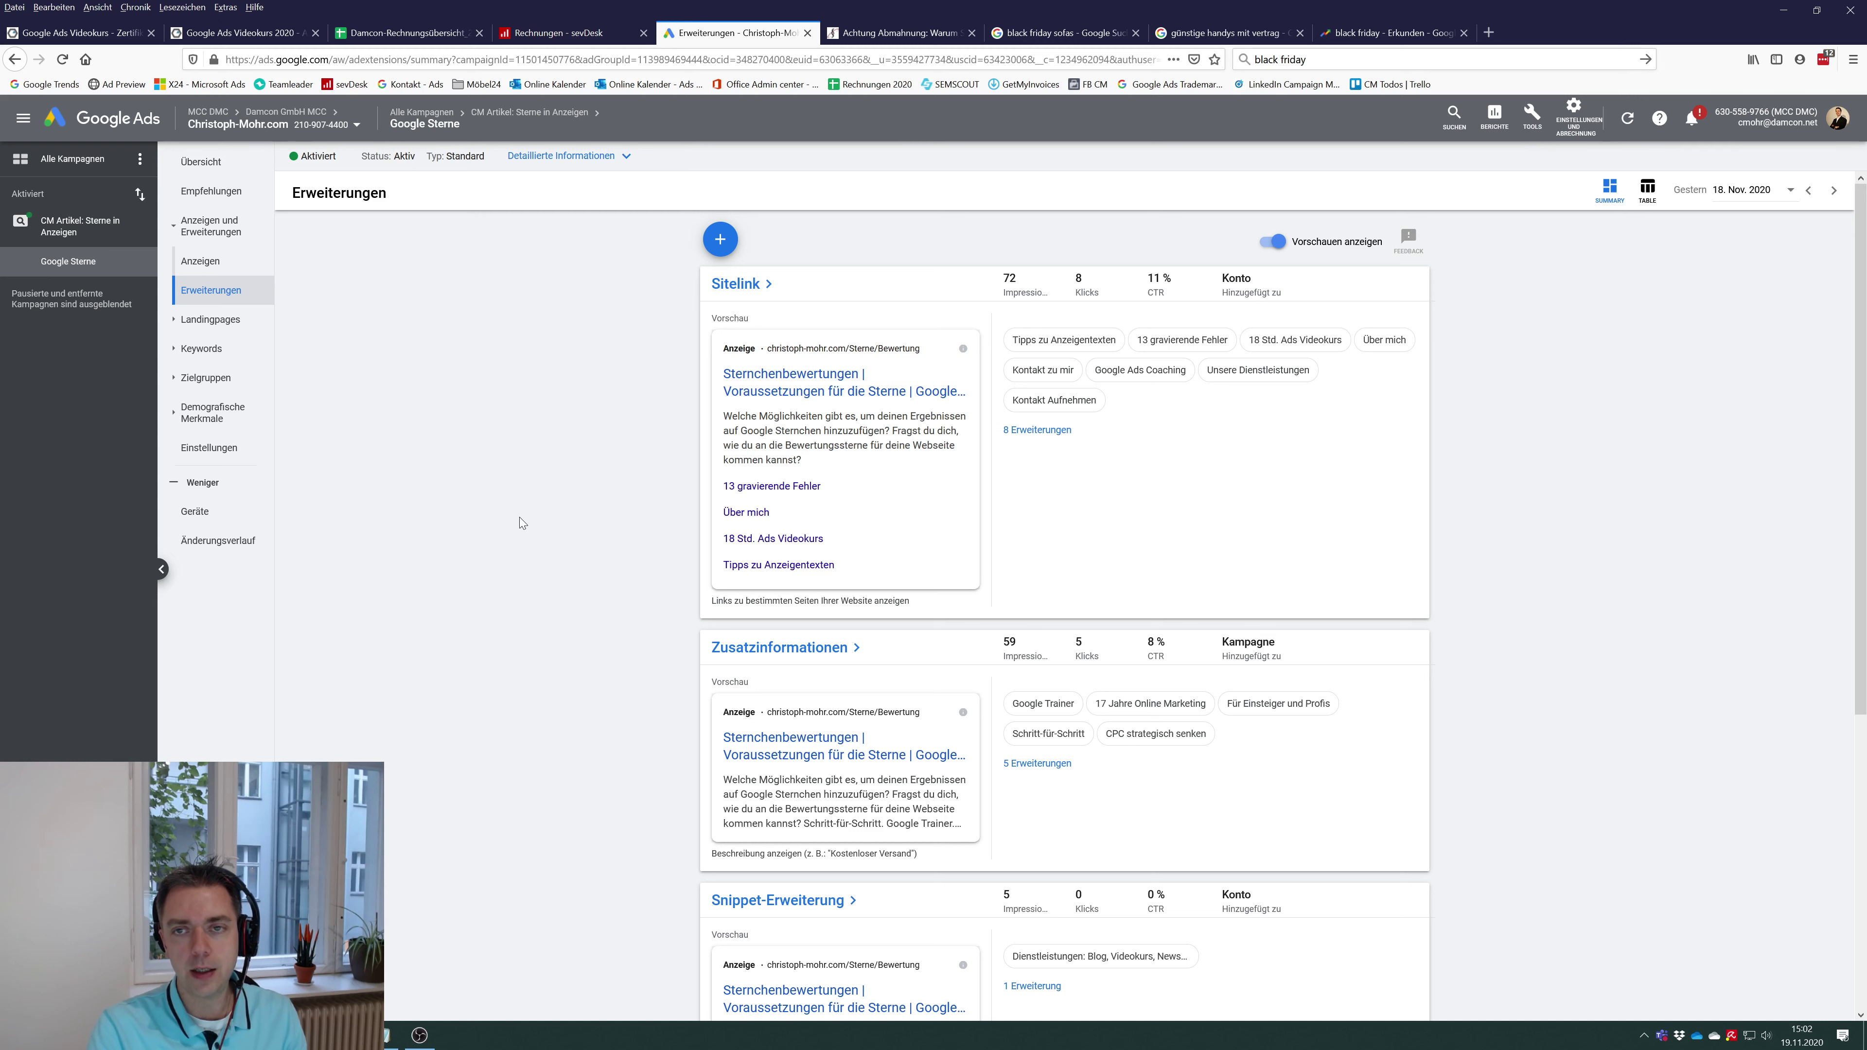
- Open the Zertifikatsprüfung page of the Google Ads video course and review the certificate conditions and explanatory video
left_click(106, 33)
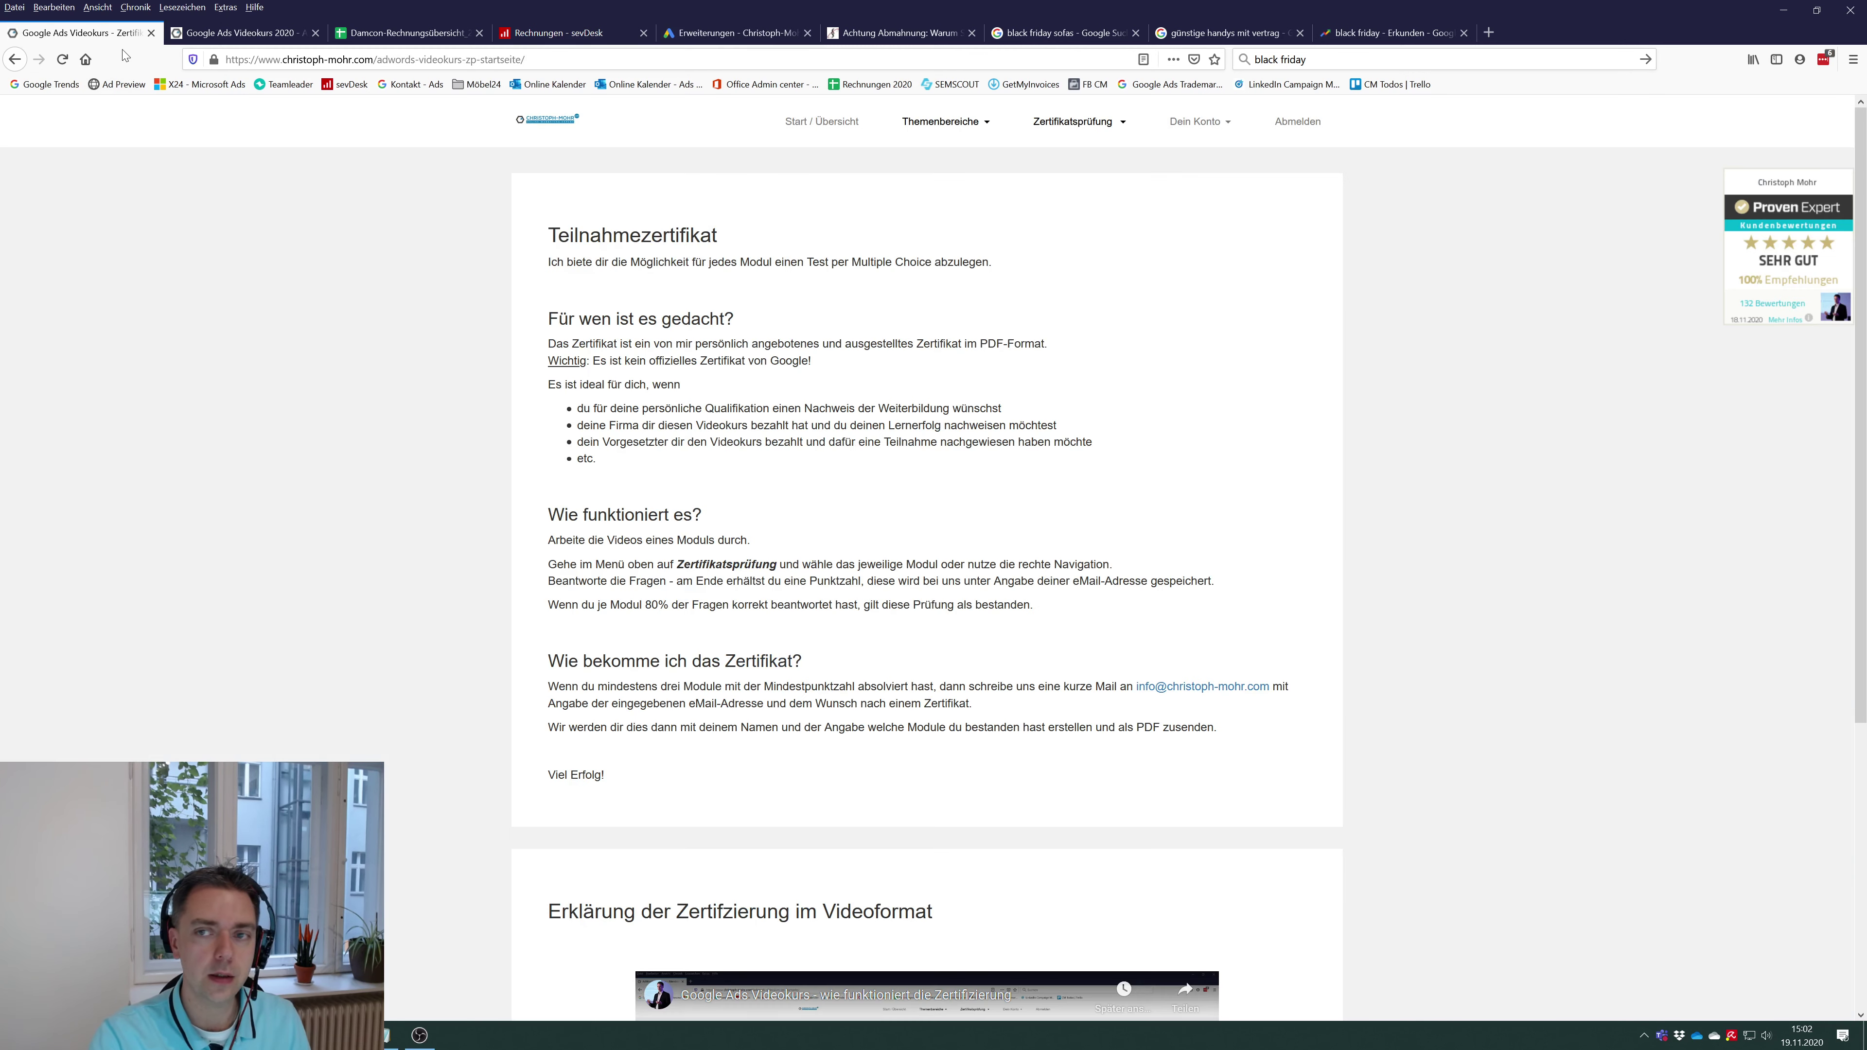
left_click(1060, 123)
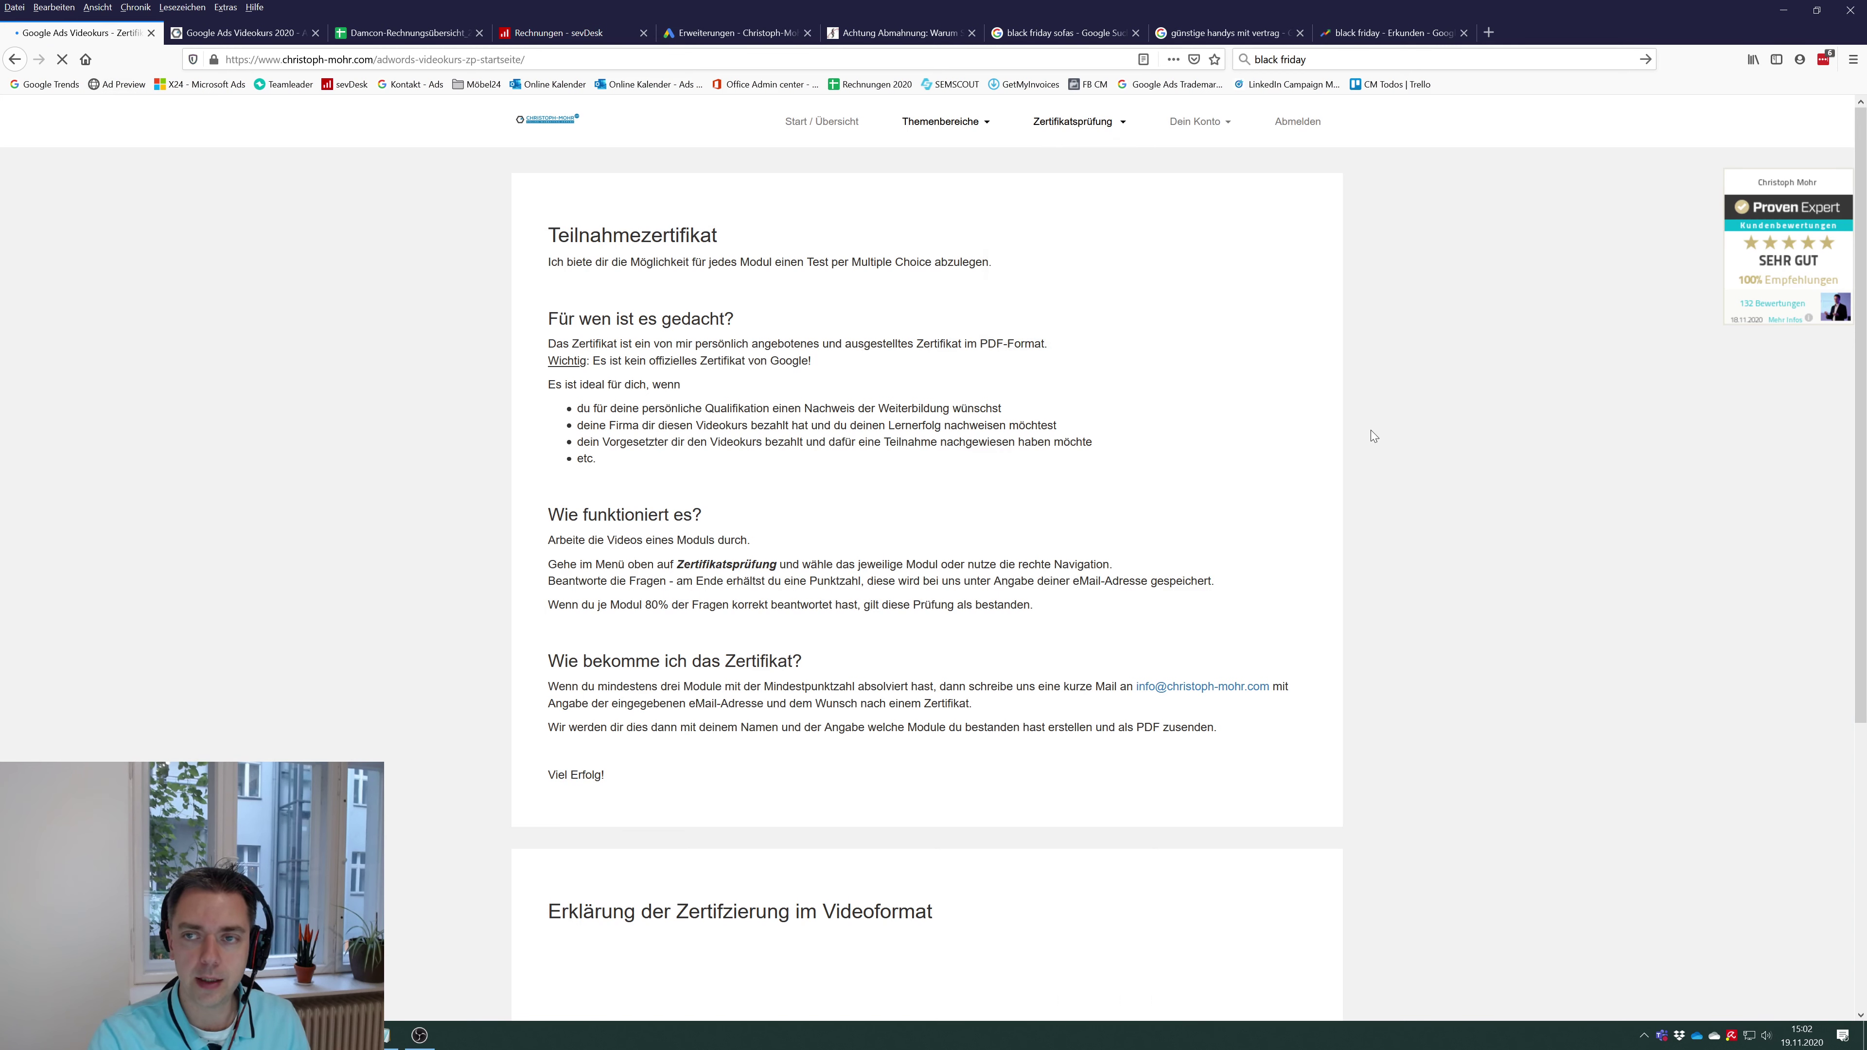
scroll(688, 500, "down", 4)
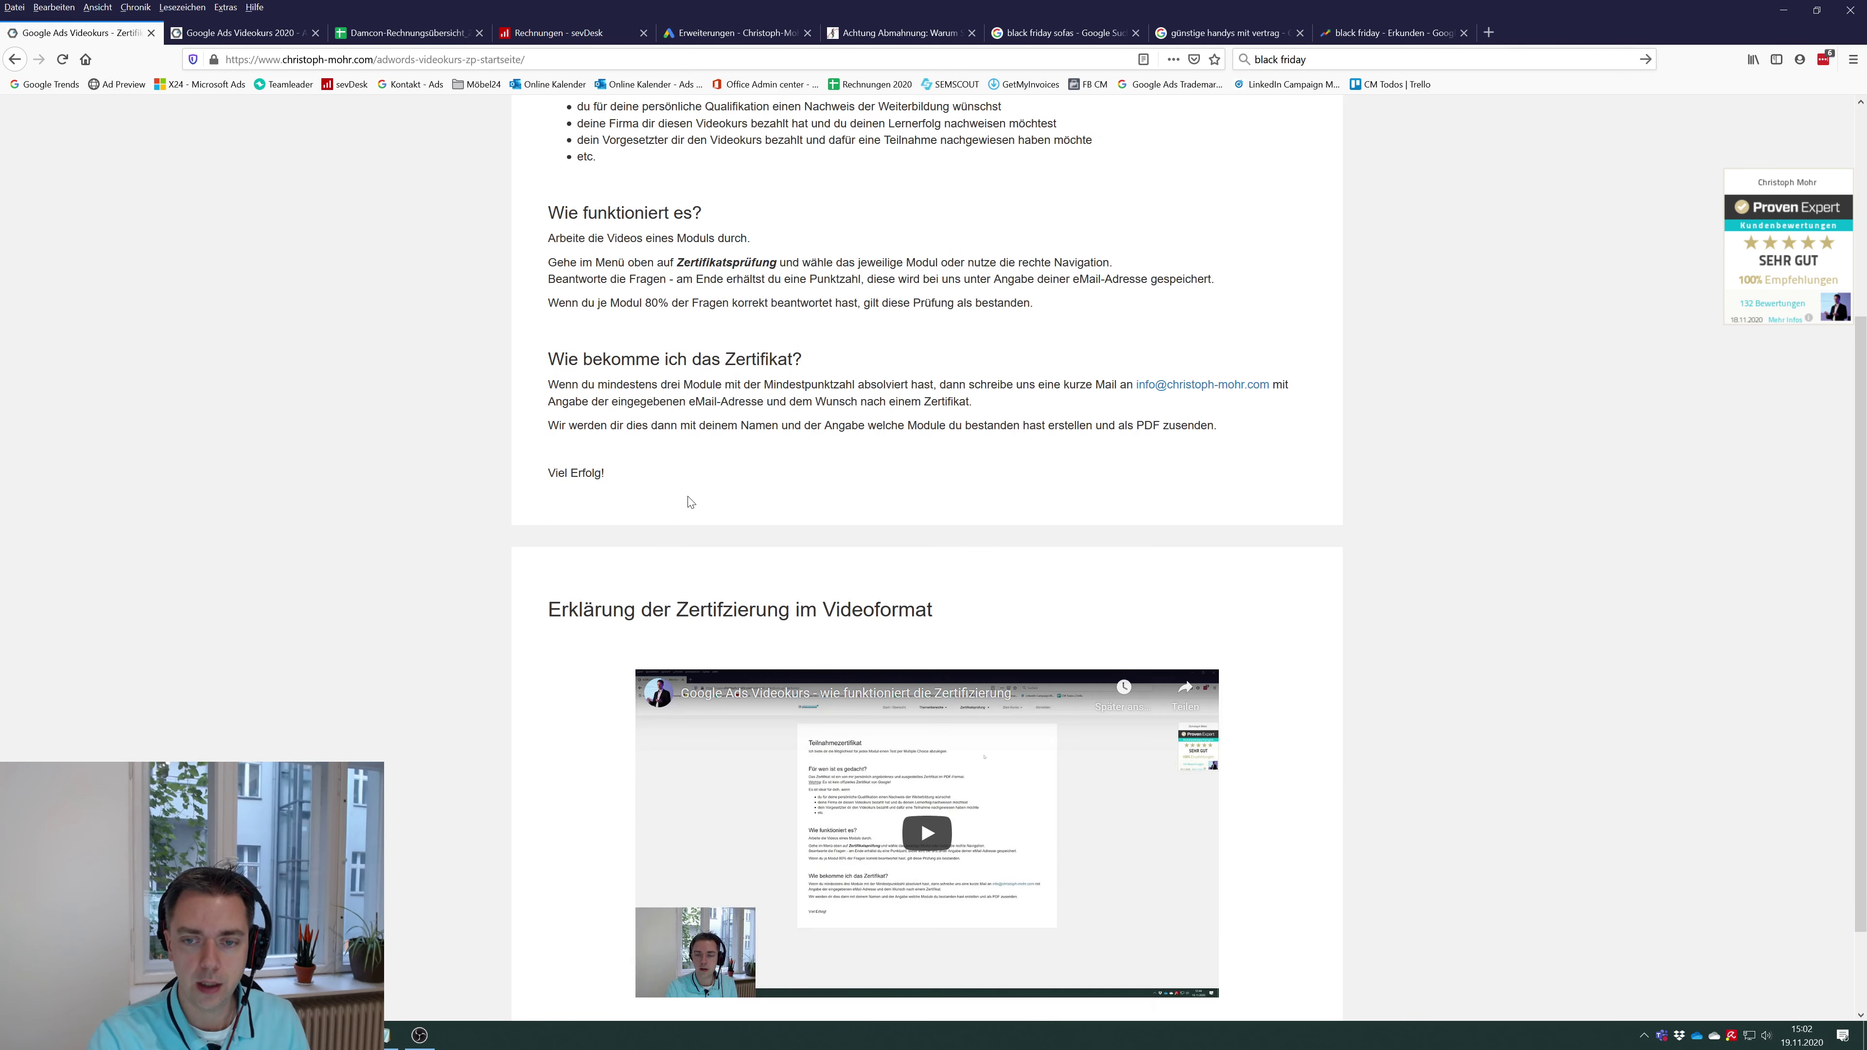
scroll(690, 373, "down", 1)
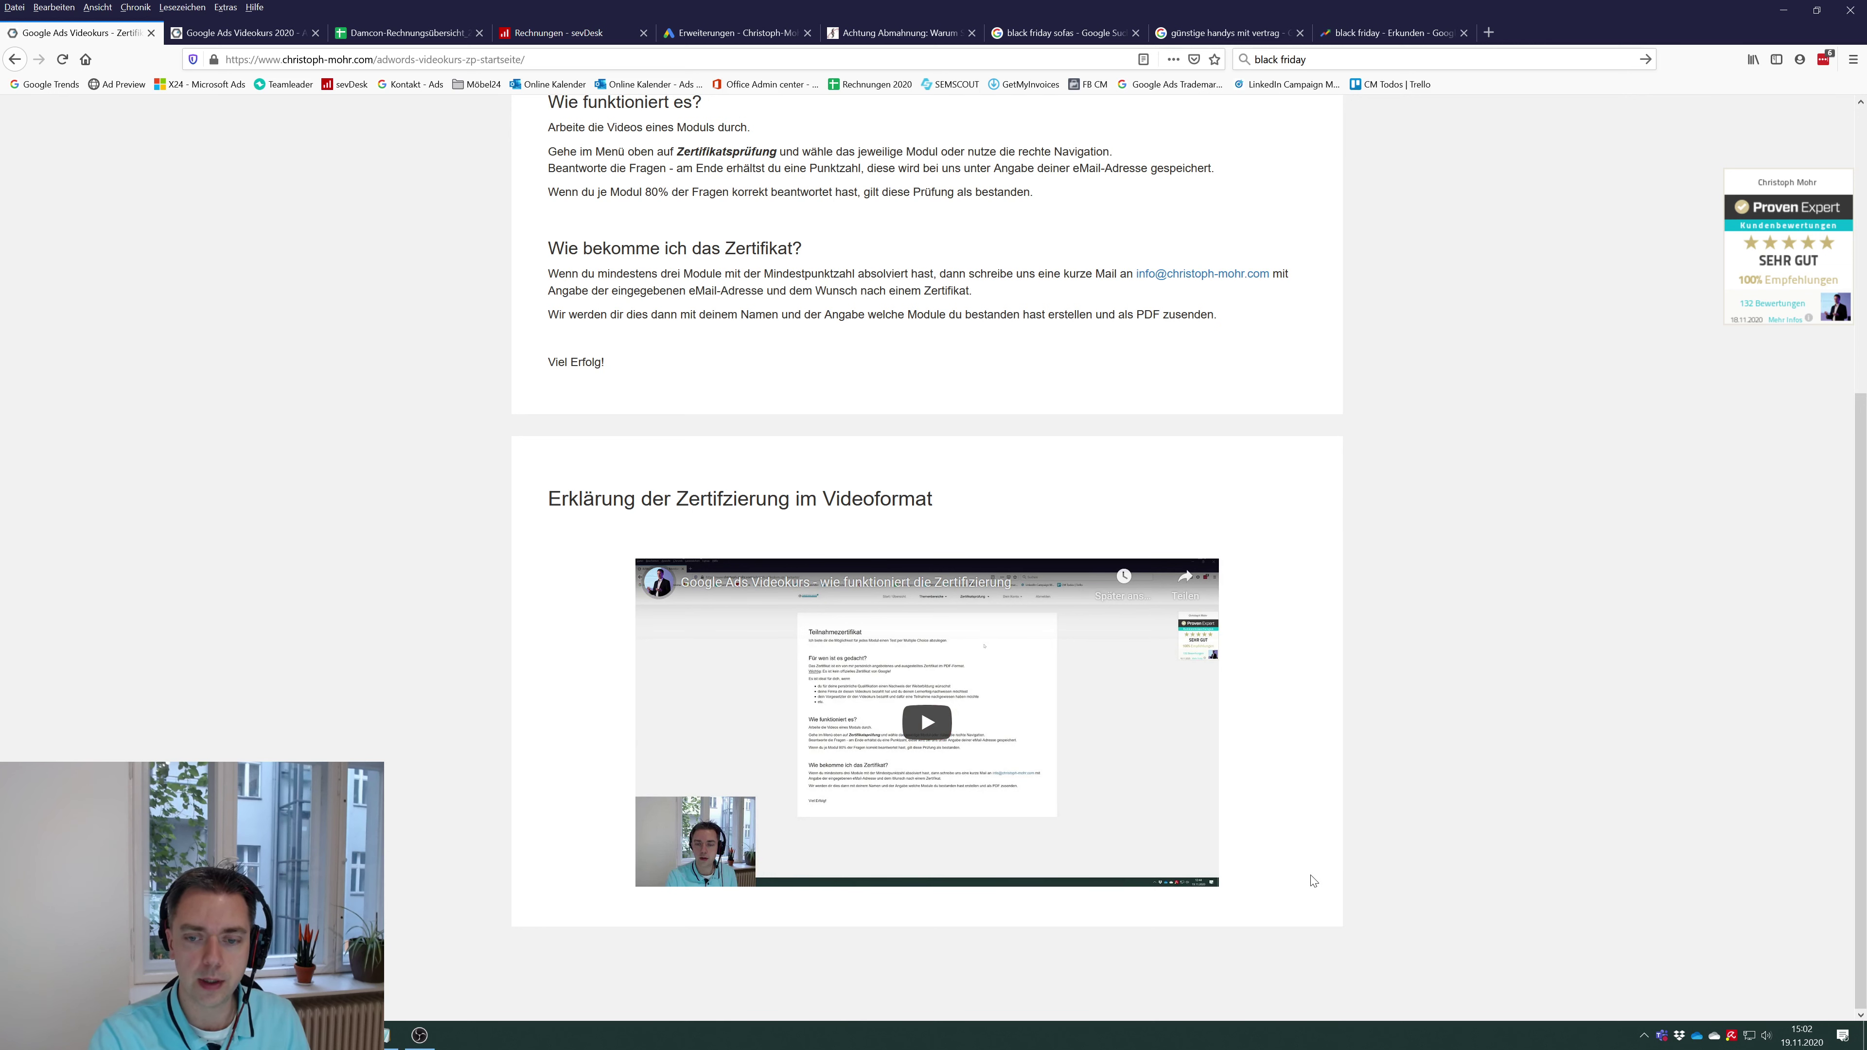
scroll(1314, 880, "up", 5)
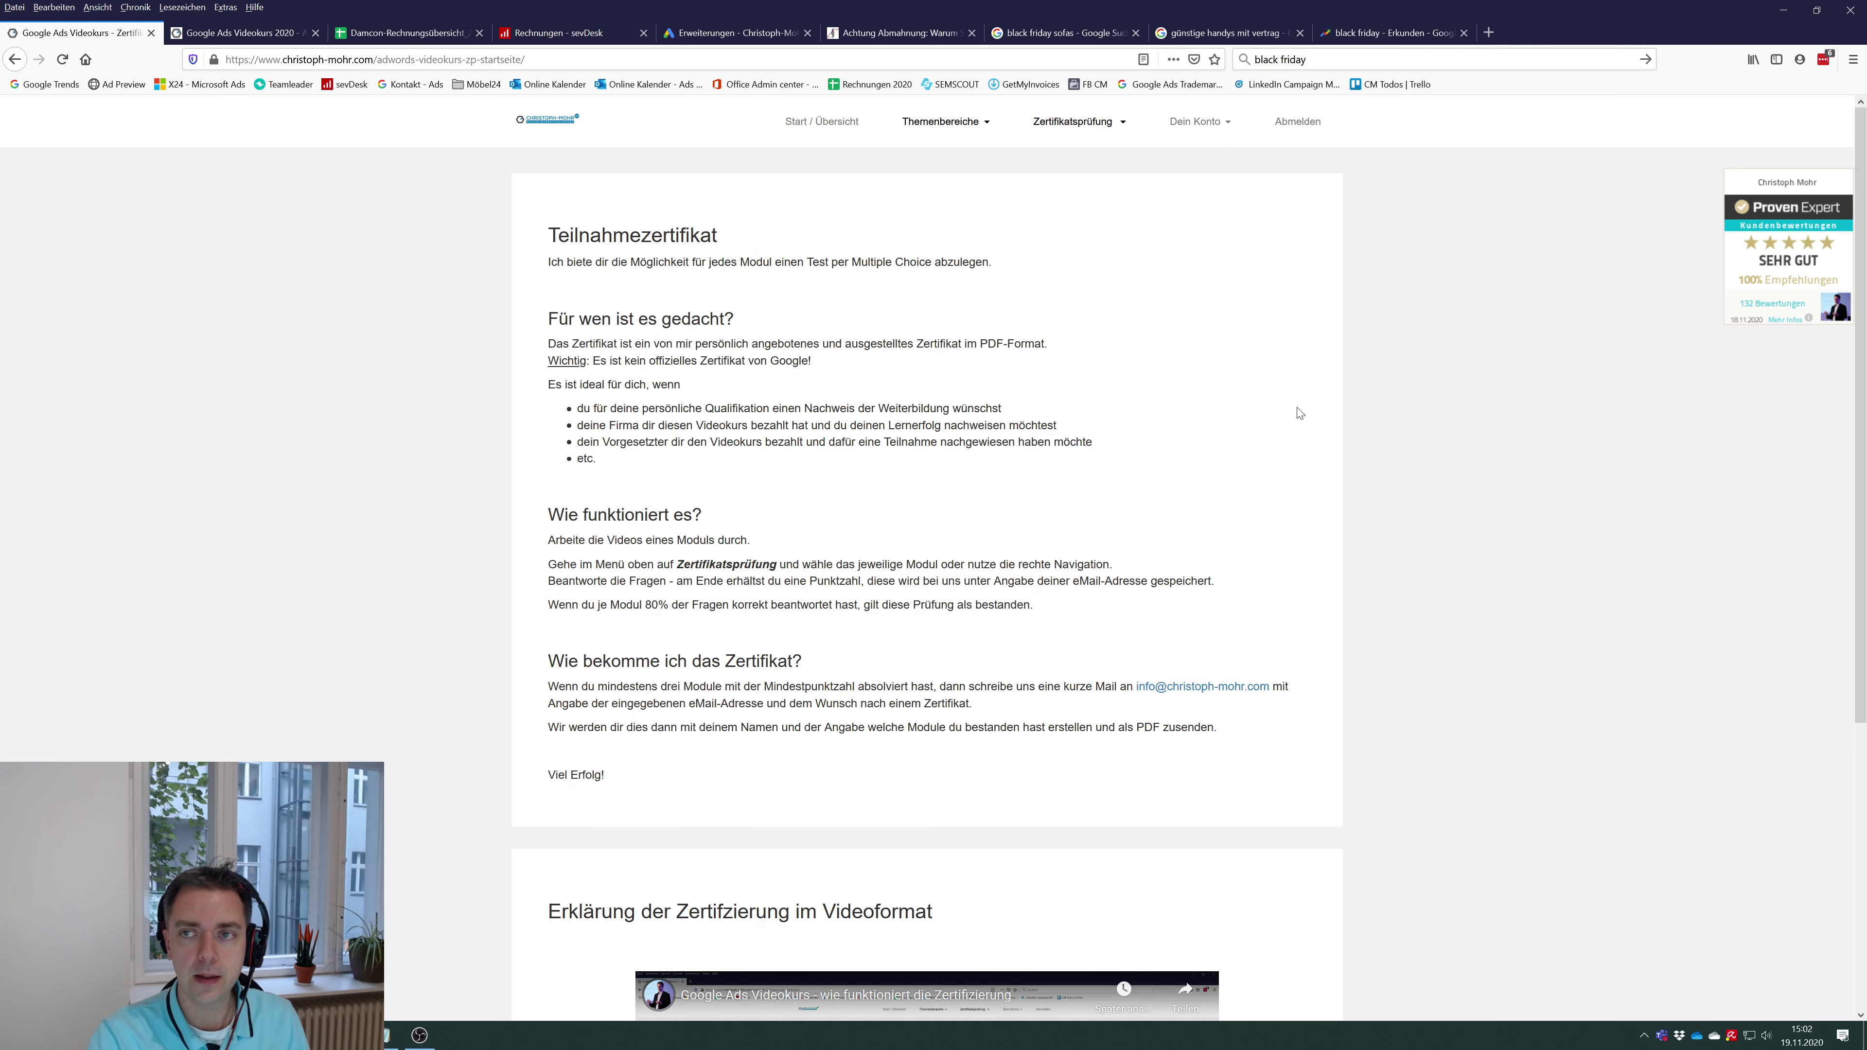